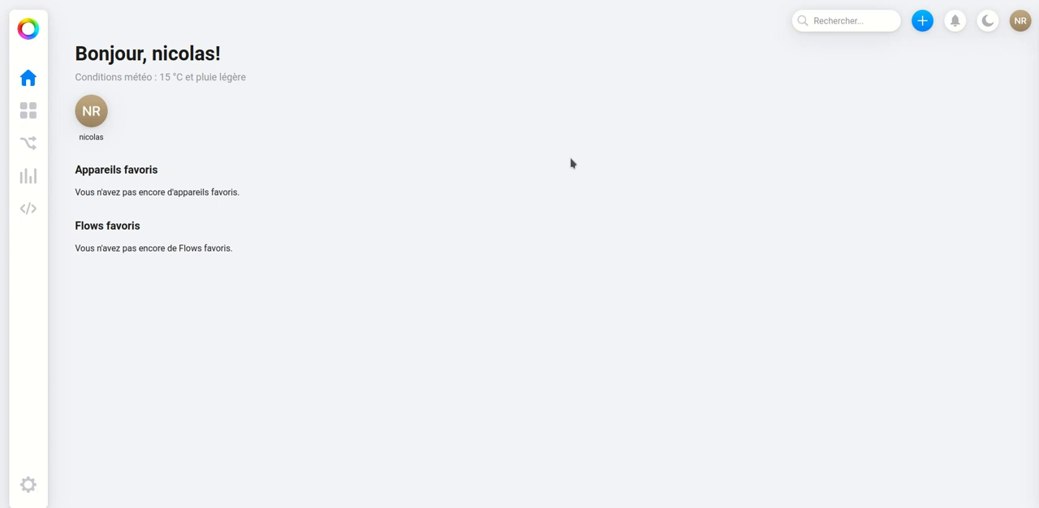
- View the profile's account page and return to the home dashboard
click(1019, 23)
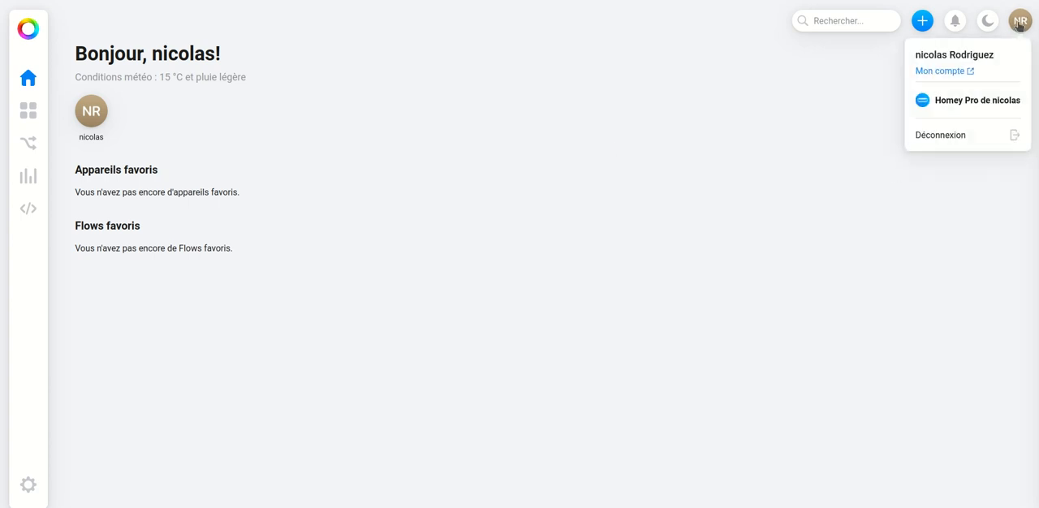
click(941, 72)
click(865, 160)
- Try the dark theme and switch back to the light theme
click(986, 22)
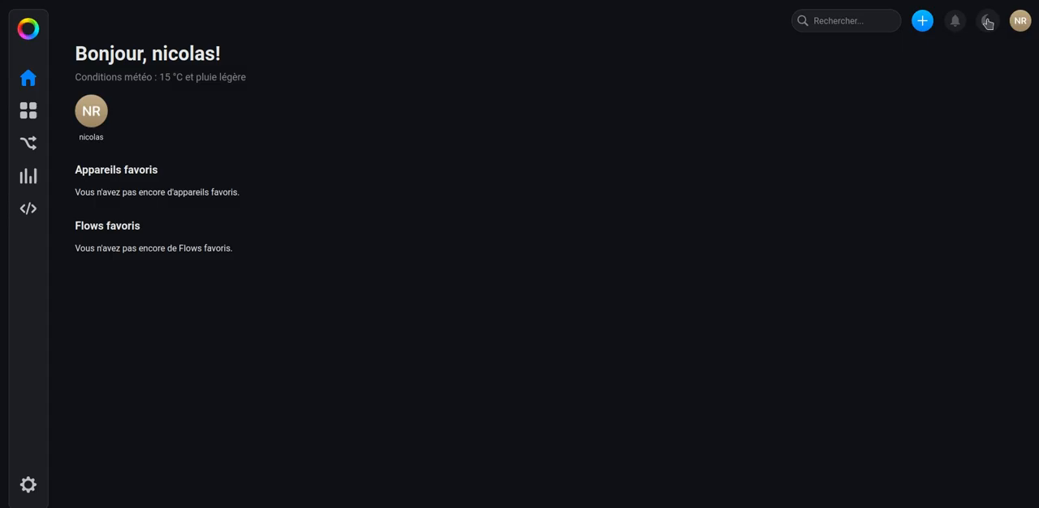
click(987, 23)
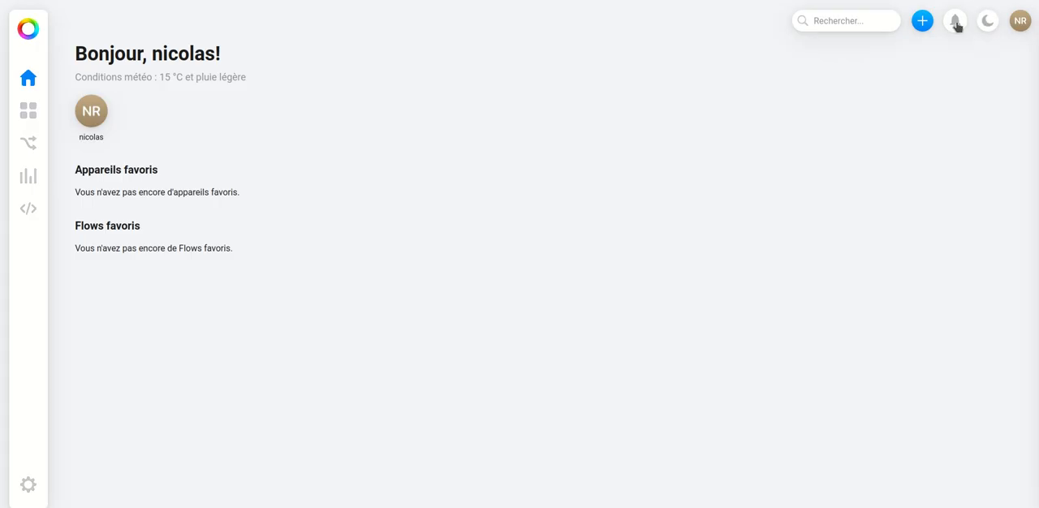
- Review the recent notifications and the kinds of items that can be added
click(955, 24)
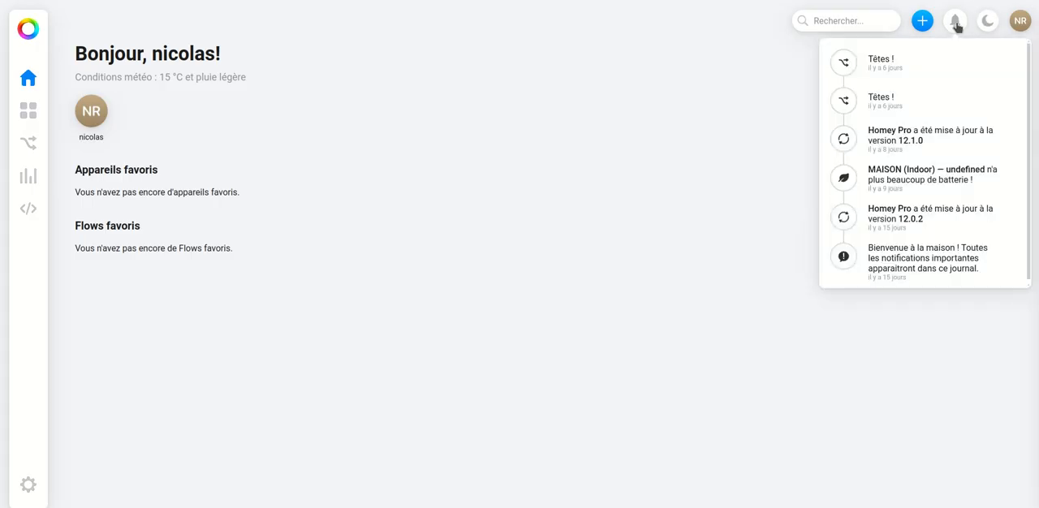
click(956, 25)
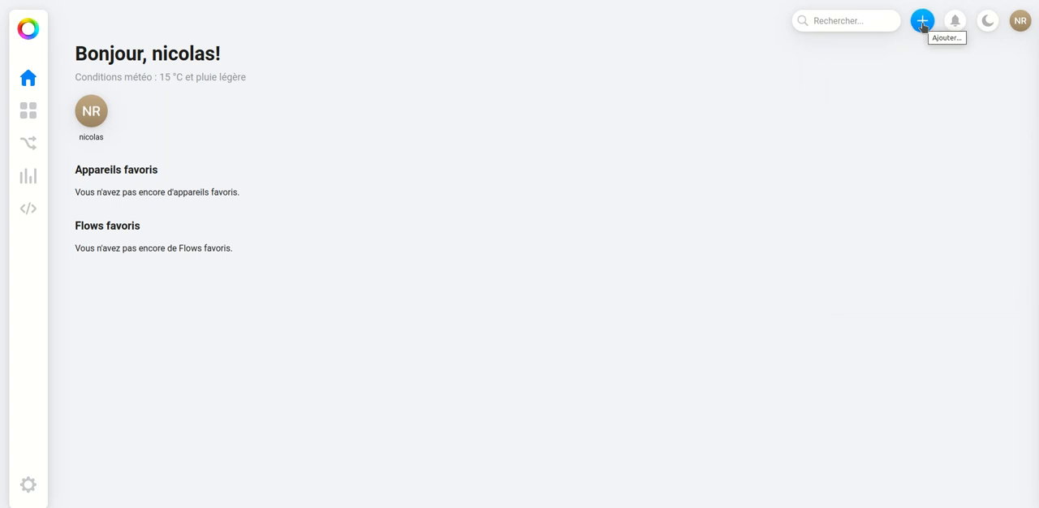
click(922, 24)
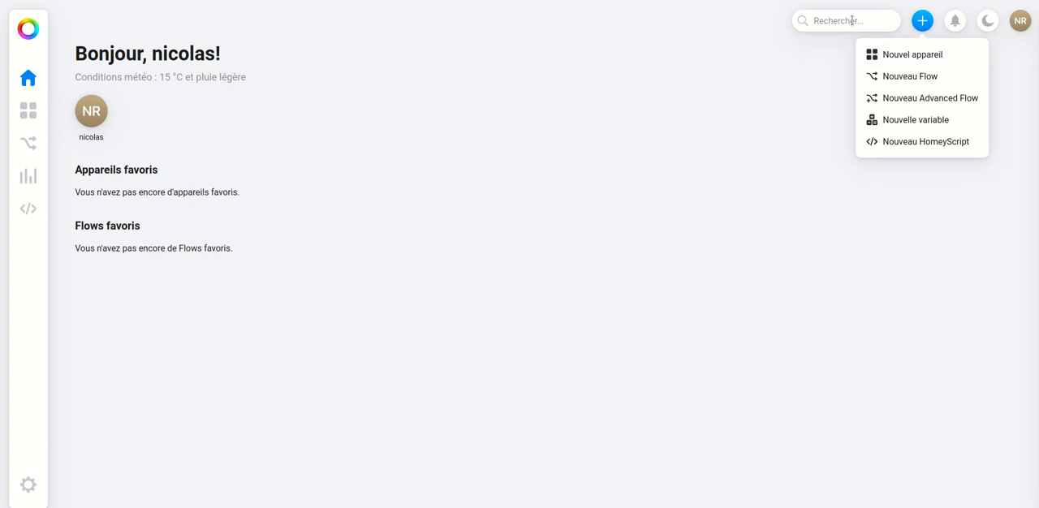
click(851, 20)
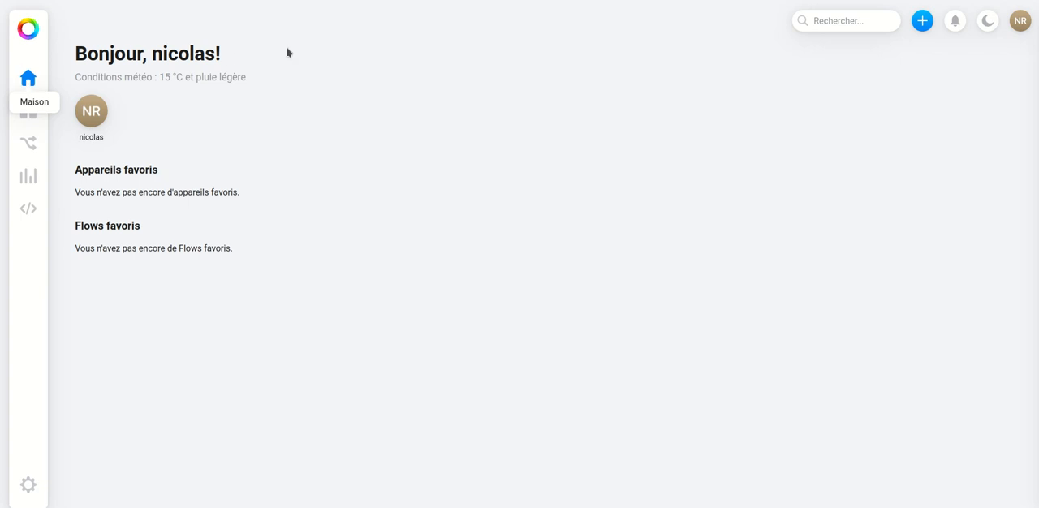
- View the device zones and delete the "test" Flow from My Flows
click(25, 118)
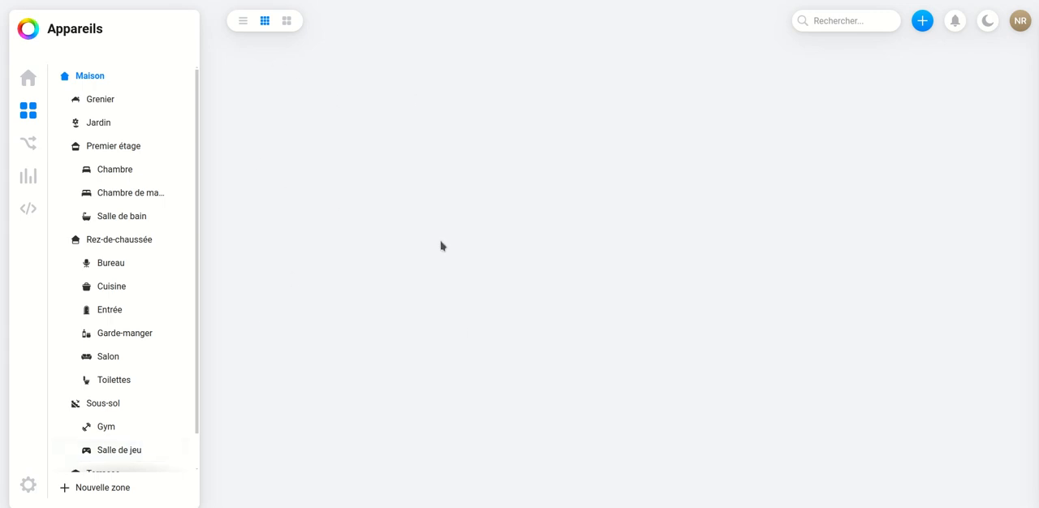
click(31, 146)
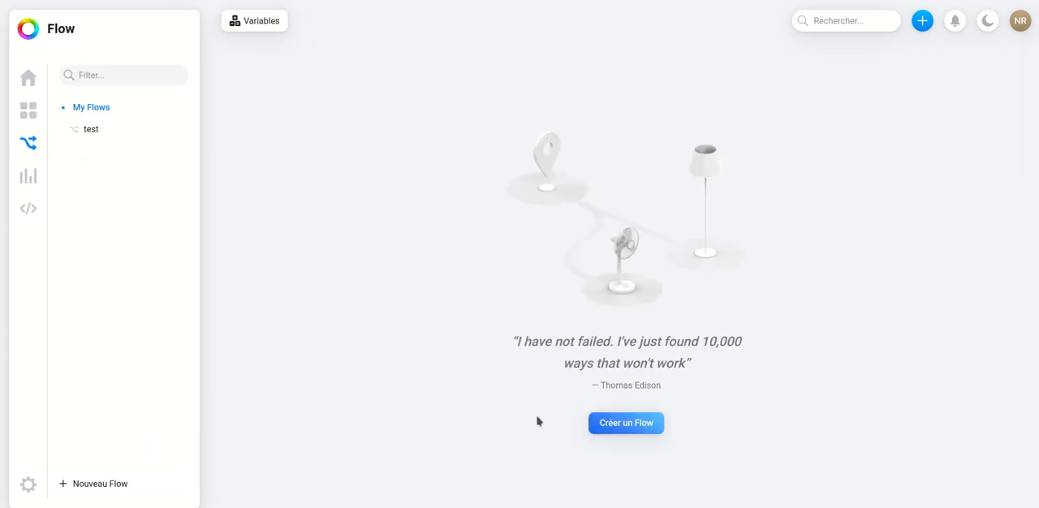
click(185, 131)
click(193, 305)
click(552, 290)
- Examine the types offered for a new Flow without creating one, and view the Aperçus charts page
click(613, 426)
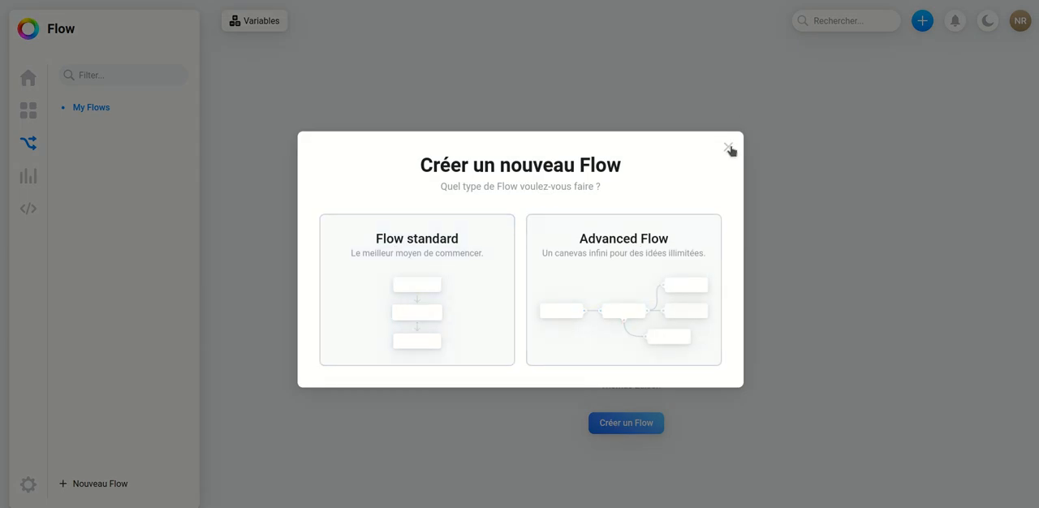
click(730, 149)
click(28, 177)
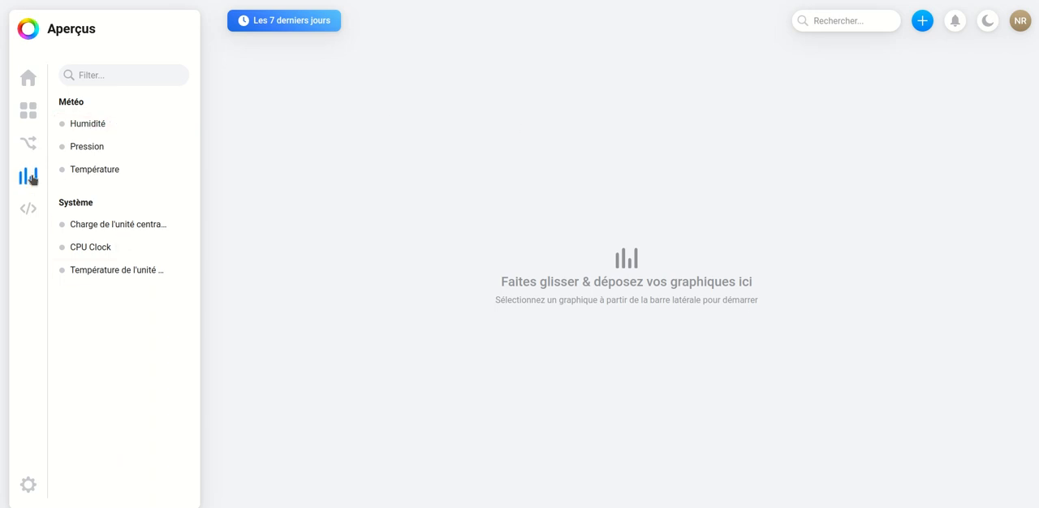
- Browse the example HomeyScripts and run a test of example-flowcard-list.js
click(29, 211)
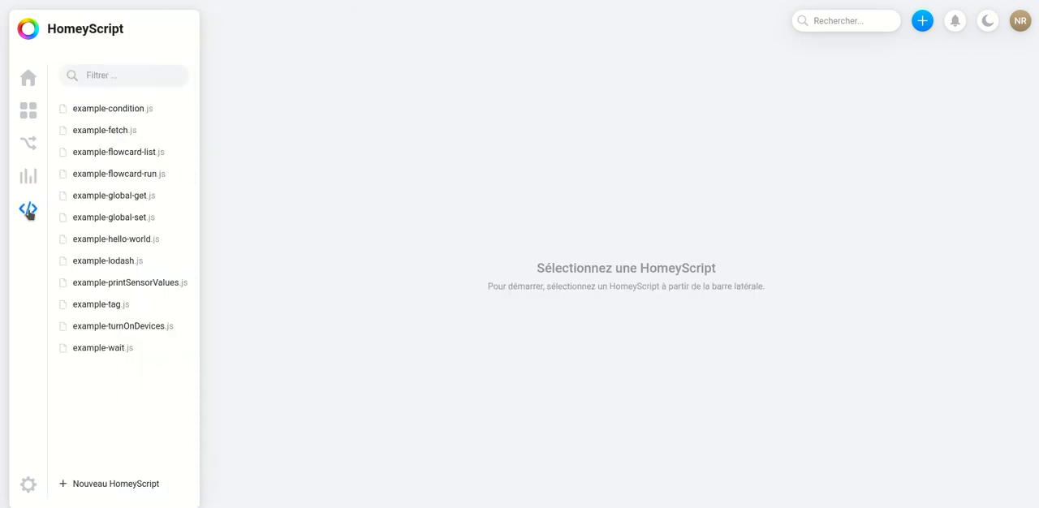
click(103, 129)
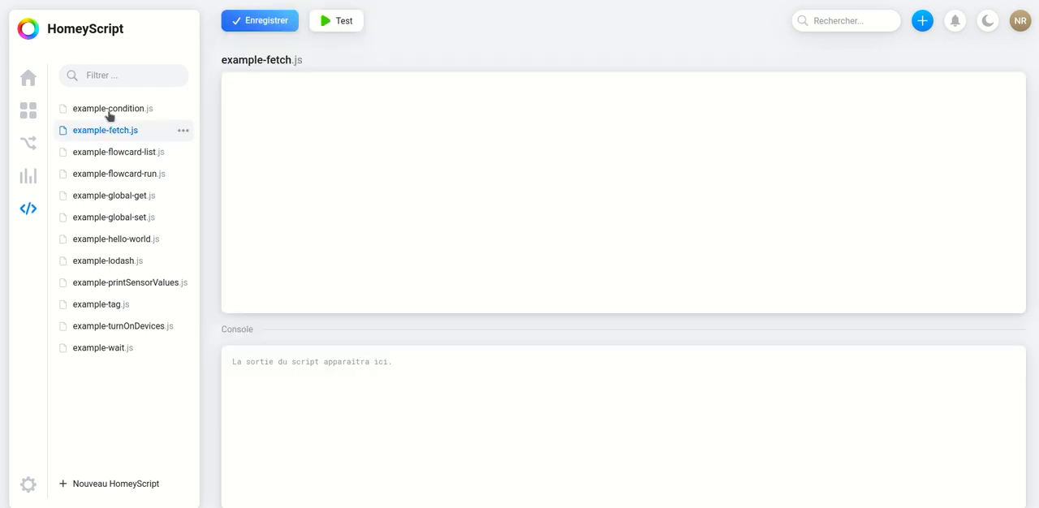
click(116, 110)
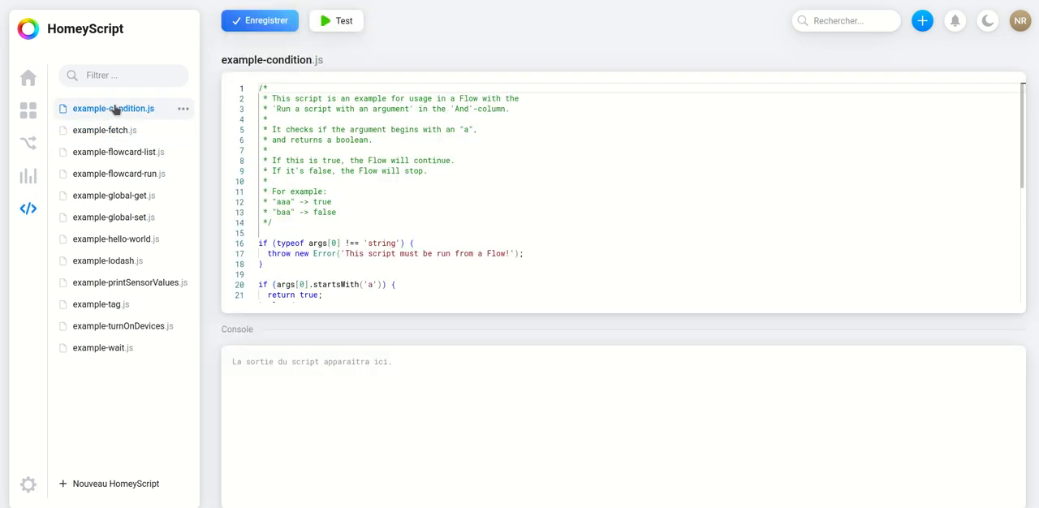
click(115, 152)
click(339, 23)
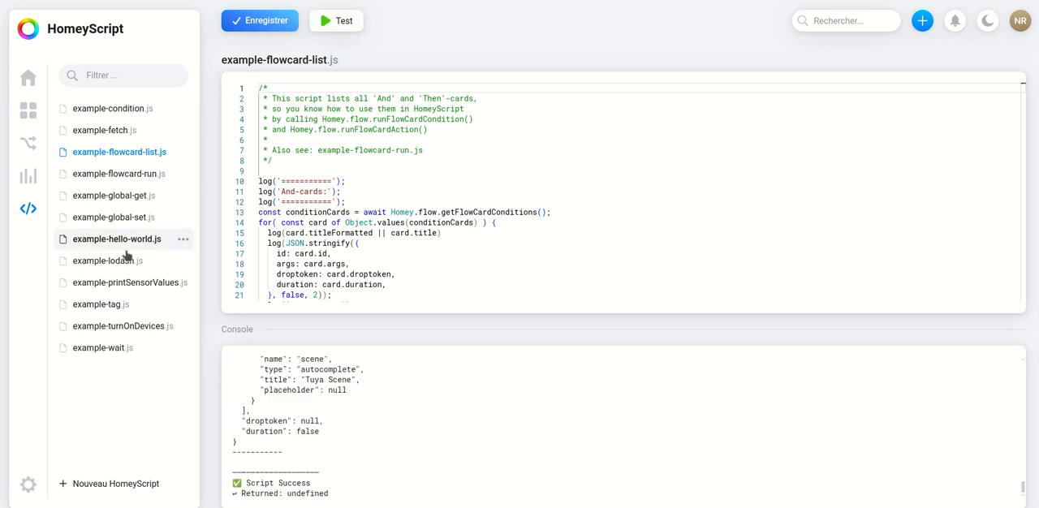
- Examine the general settings: storage, memory, cloud, web app, system information and maintenance actions
click(28, 486)
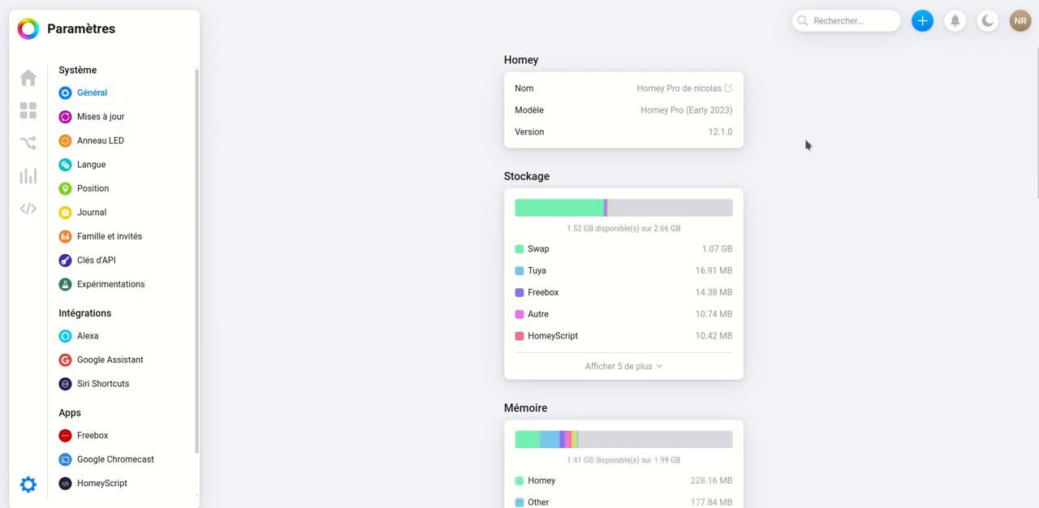
scroll(806, 144, down, 1)
scroll(792, 220, down, 1)
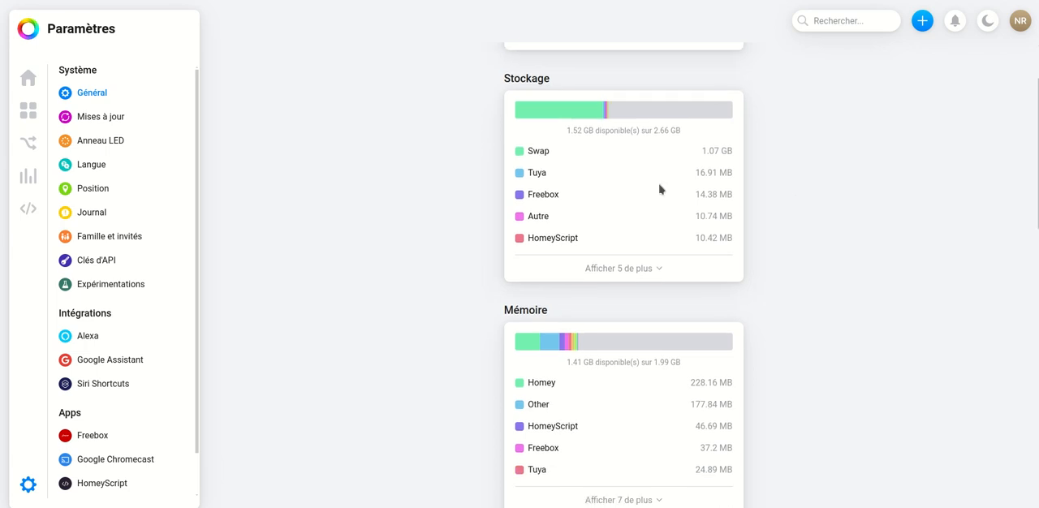
scroll(857, 273, down, 5)
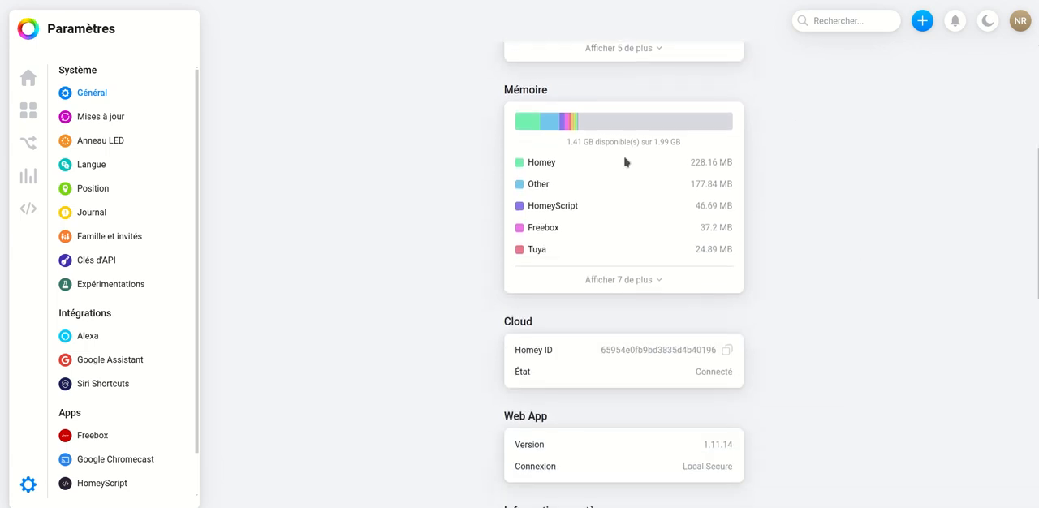
scroll(835, 218, down, 4)
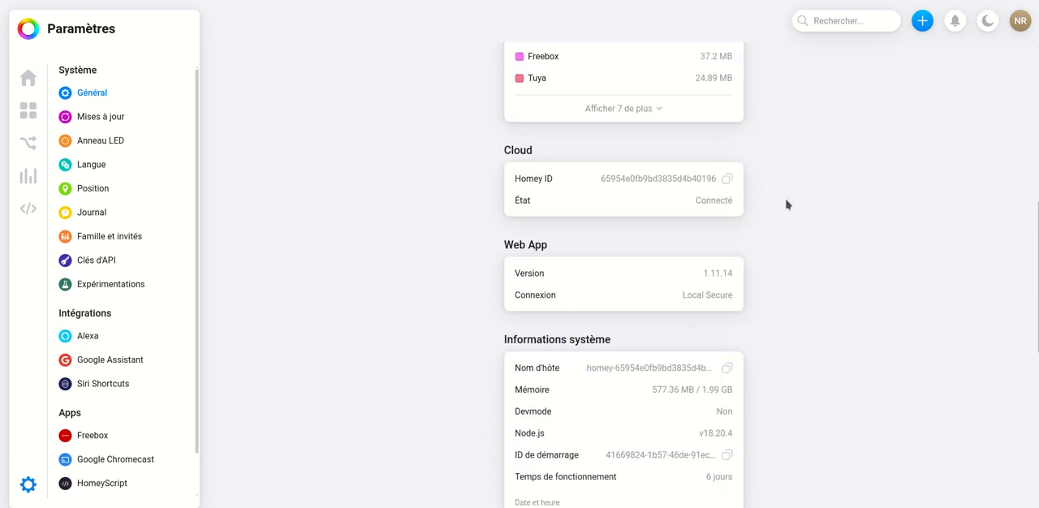
scroll(791, 207, down, 3)
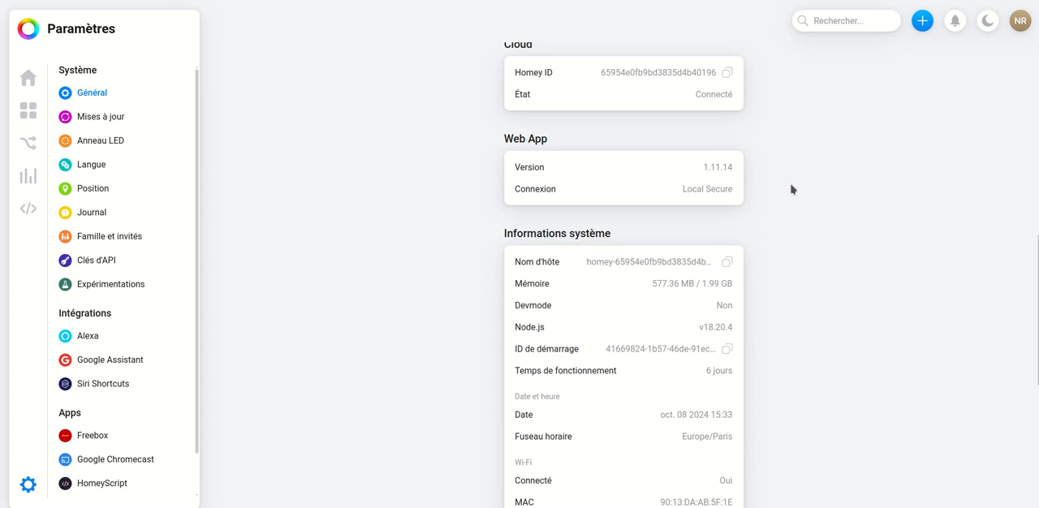
scroll(791, 189, down, 5)
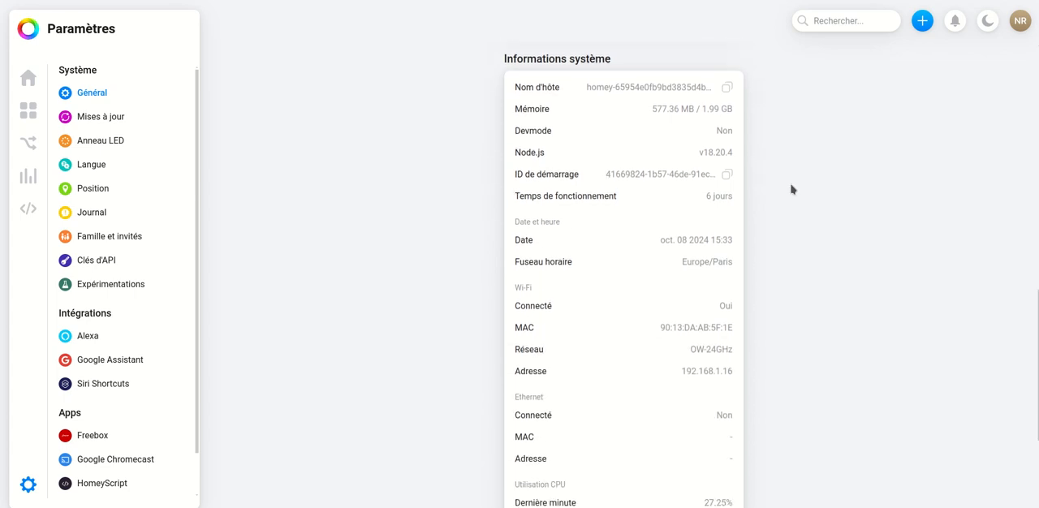
scroll(791, 189, down, 4)
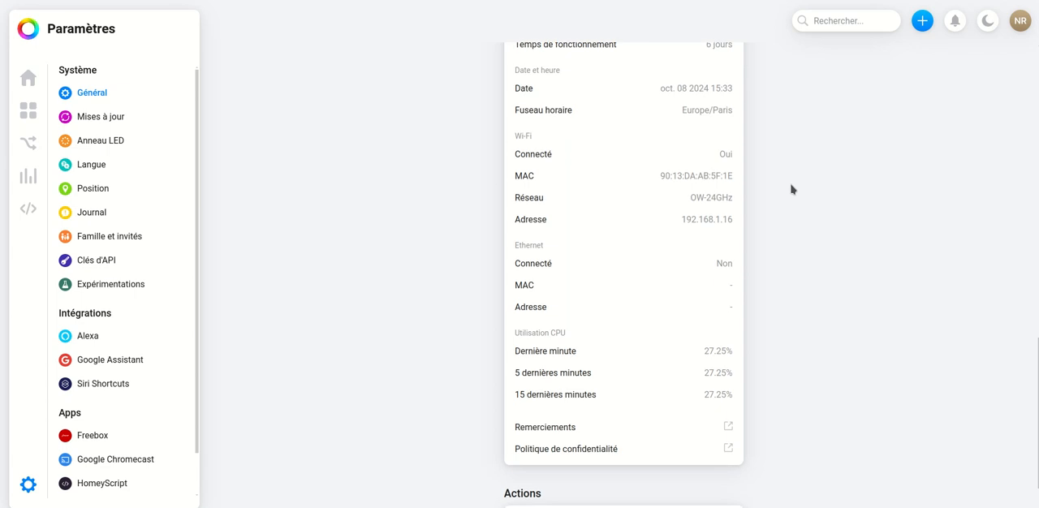
scroll(791, 246, down, 2)
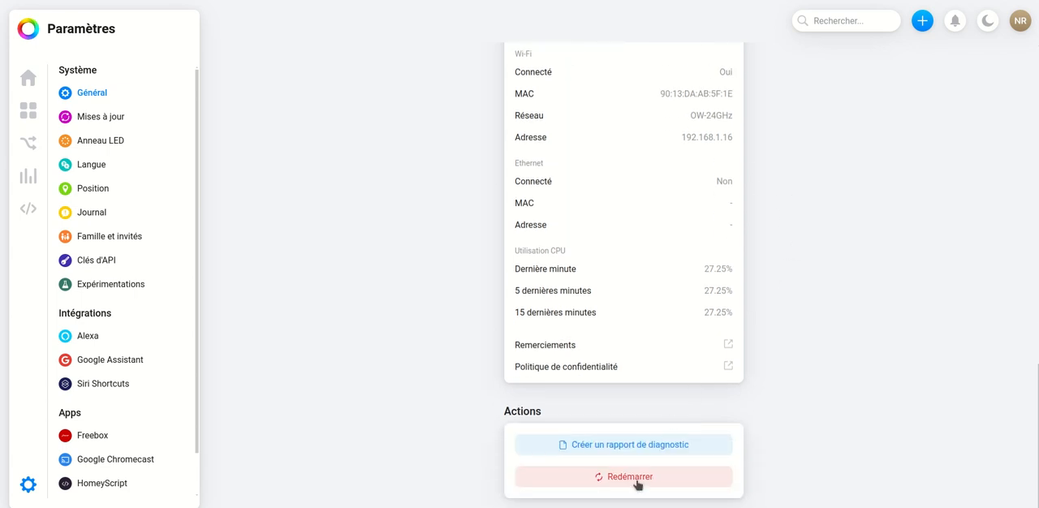
- Check for Homey updates and view the LED ring's screensaver options
click(118, 119)
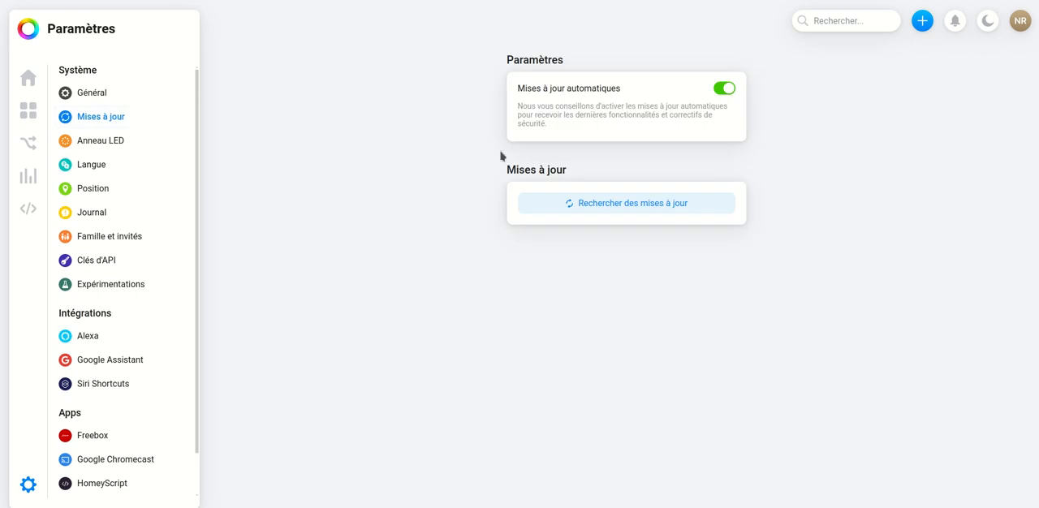
click(649, 209)
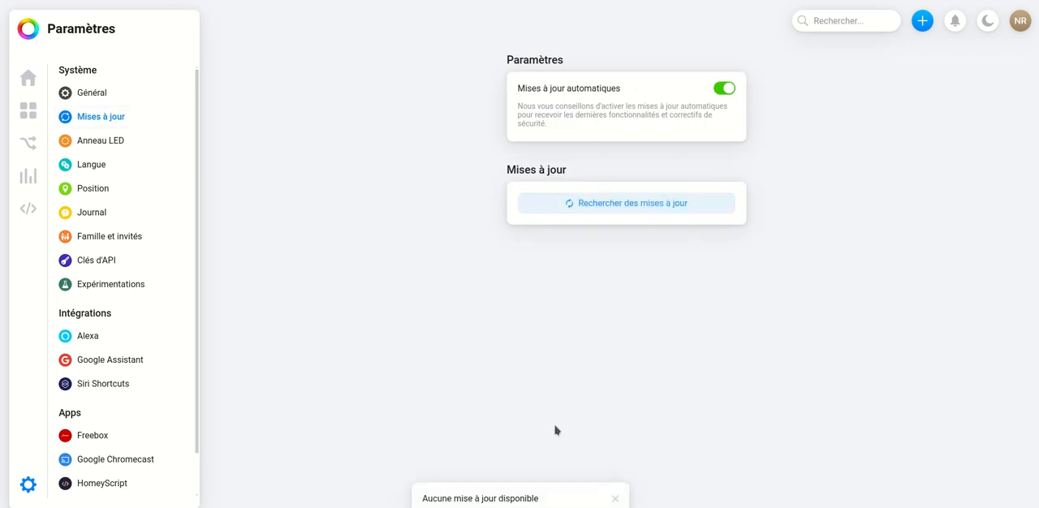
click(105, 140)
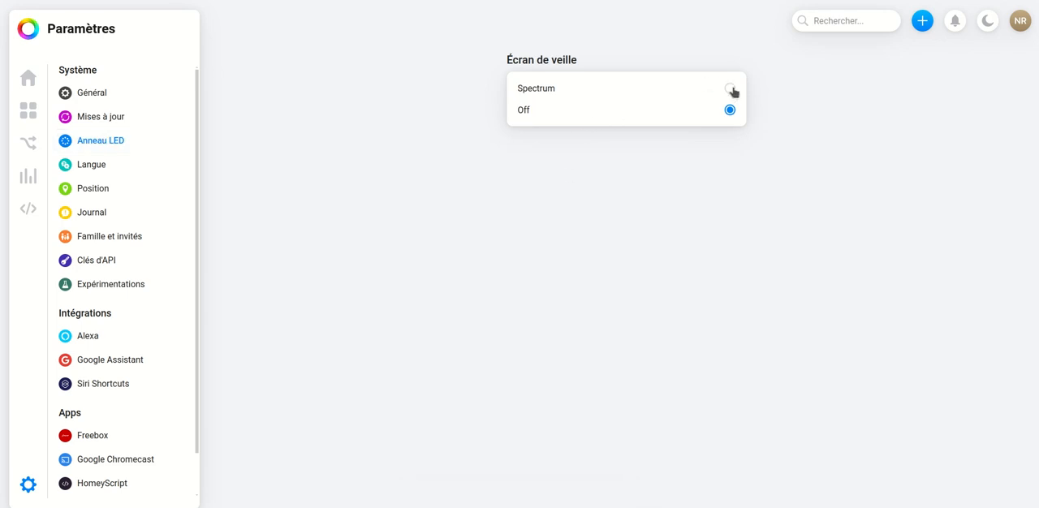
- Review the language, position, journal, family and guests, and API key settings
click(112, 167)
click(111, 188)
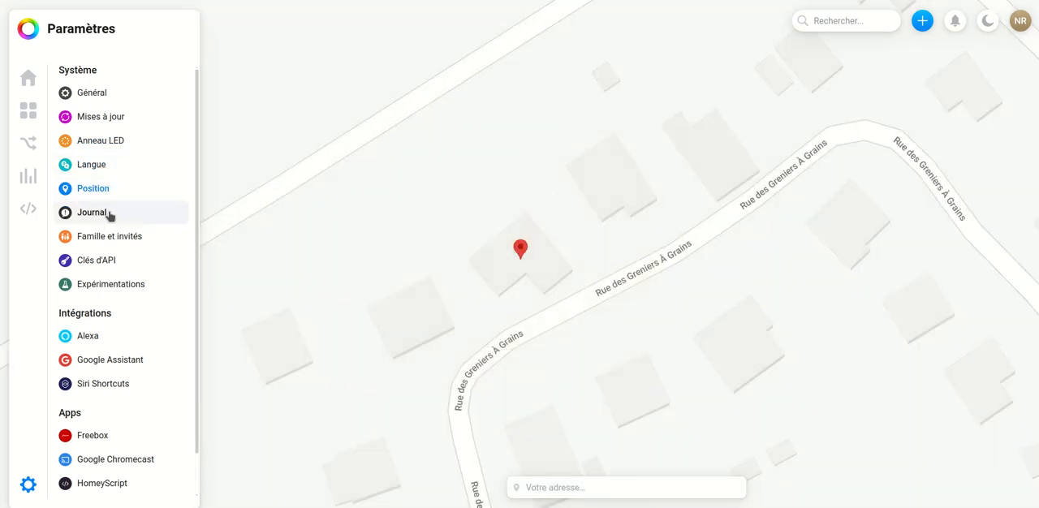
click(110, 214)
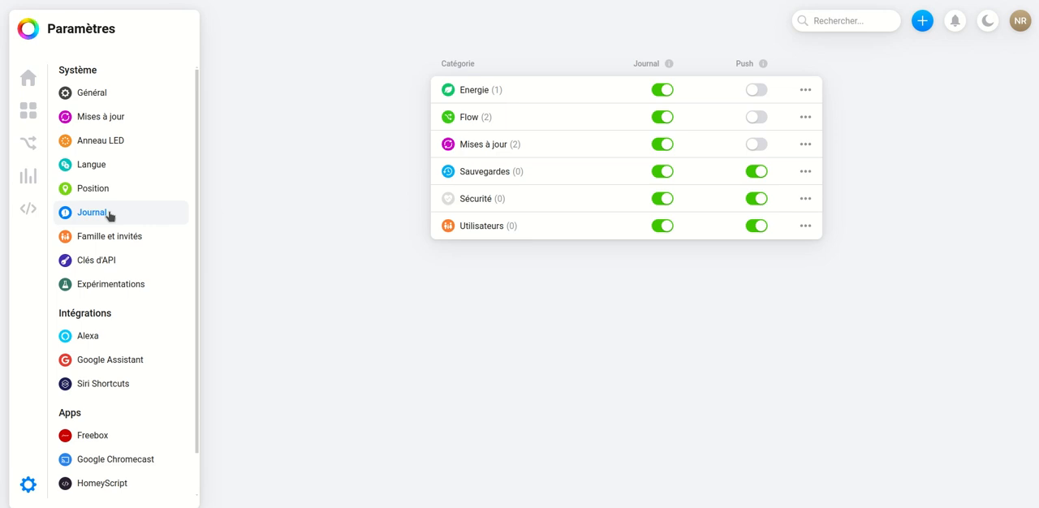
click(112, 239)
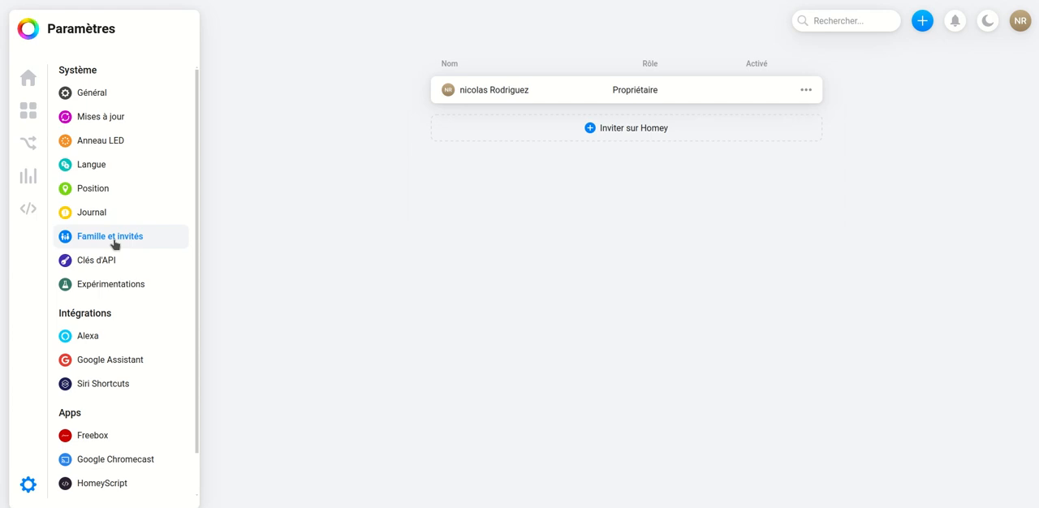
click(118, 260)
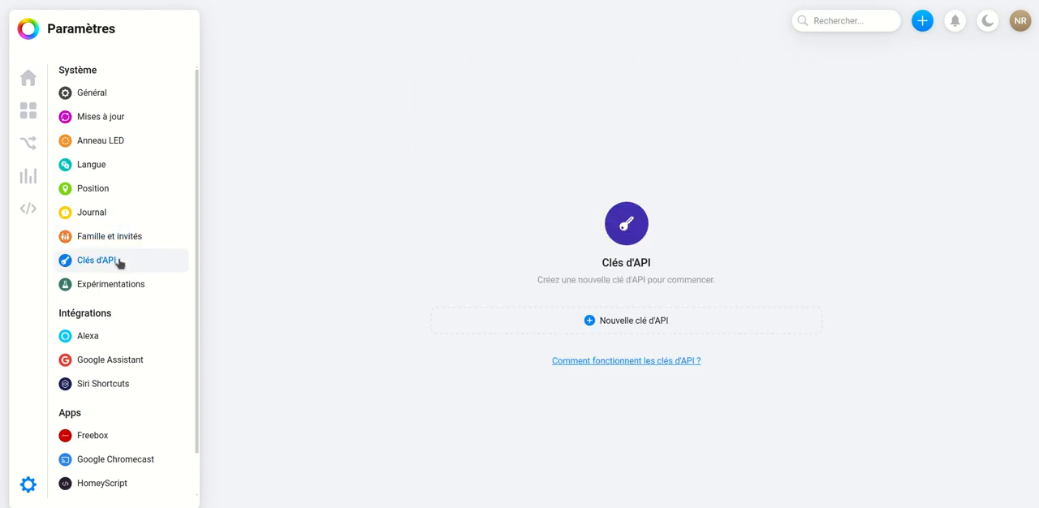
- Enable the Power User and Appareils virtuels experiments
click(124, 283)
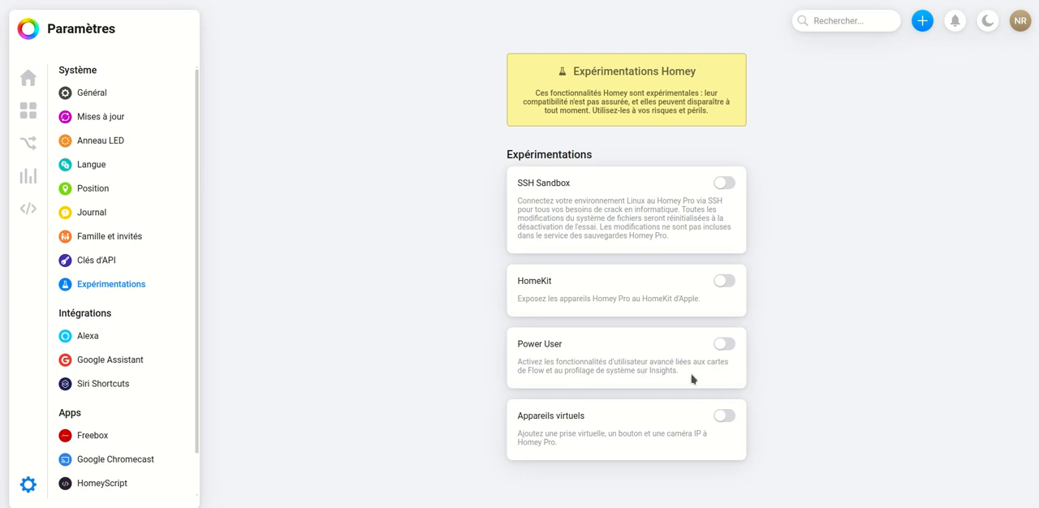
click(724, 344)
click(724, 415)
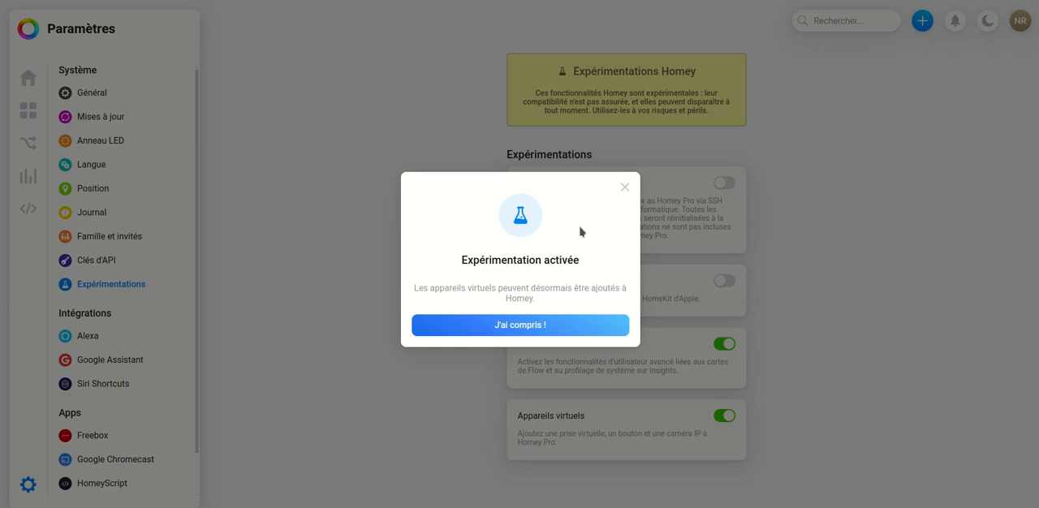
click(545, 325)
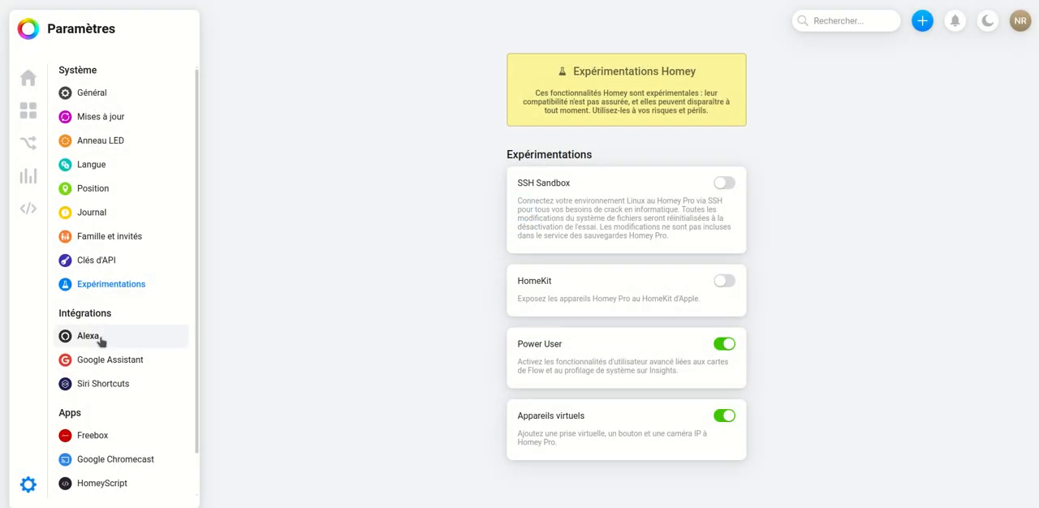
- Review the Alexa, Google Assistant and Siri Shortcuts integration pages and the list of installed apps
click(101, 339)
click(118, 362)
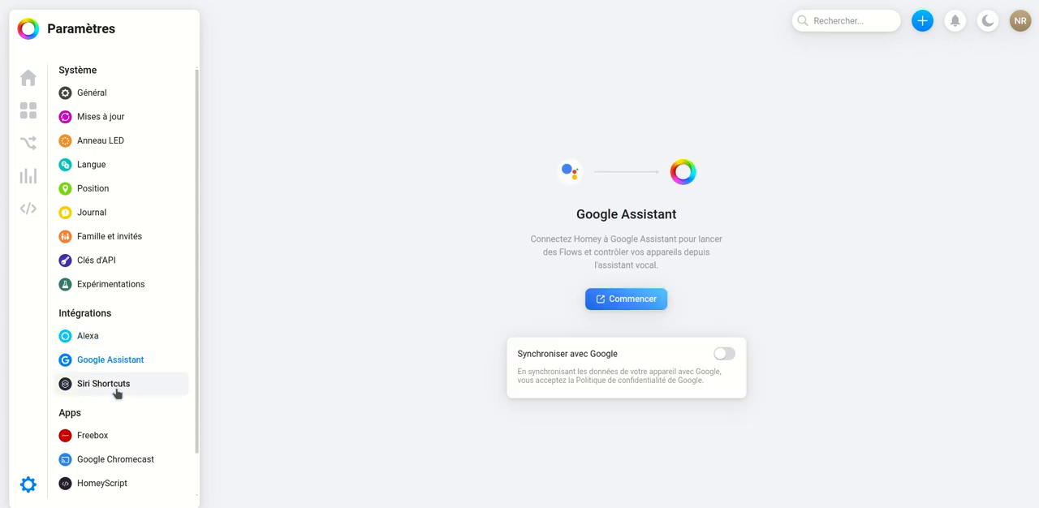
click(116, 390)
scroll(152, 401, down, 1)
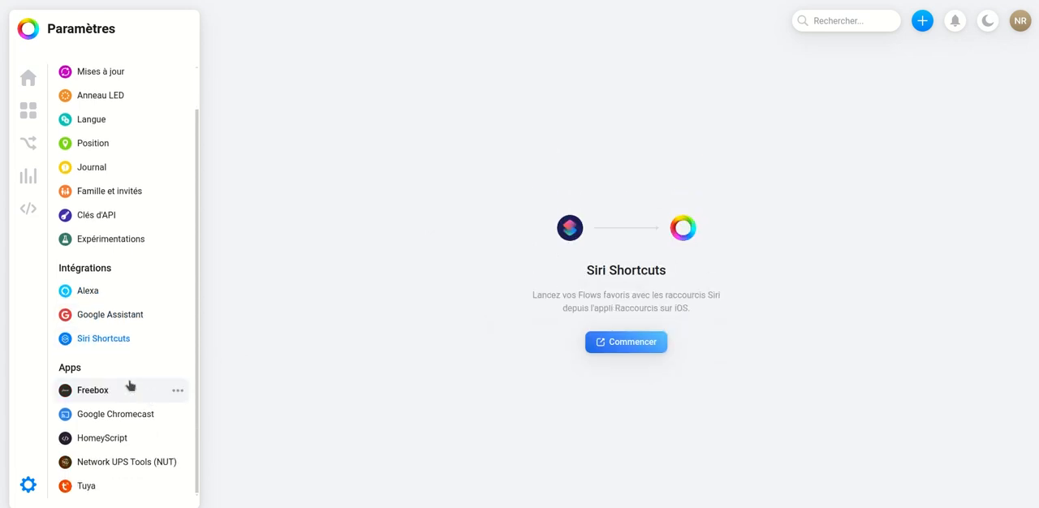
- Review the installed app pages for Freebox, Google Chromecast, HomeyScript, Network UPS Tools (NUT) and Tuya
click(116, 394)
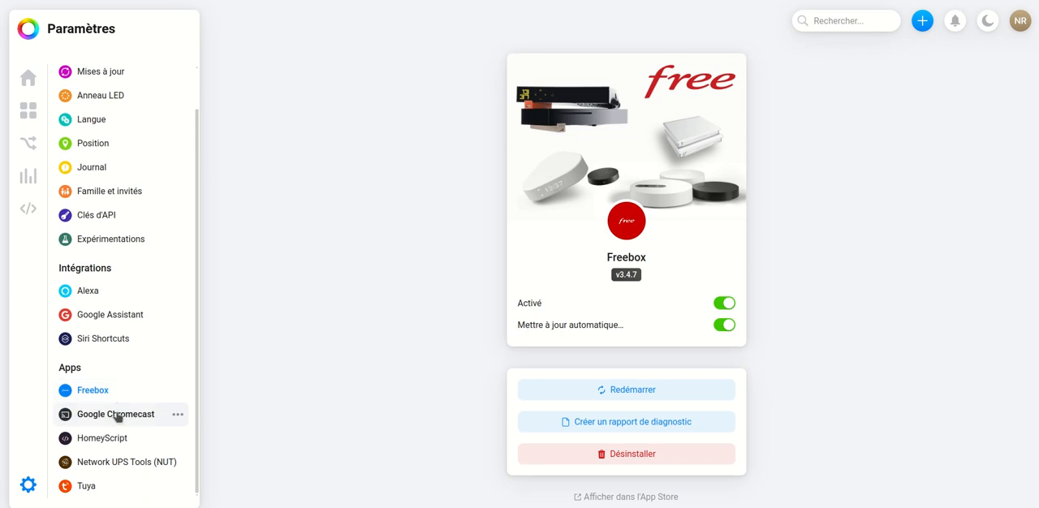
click(116, 415)
click(114, 438)
click(116, 459)
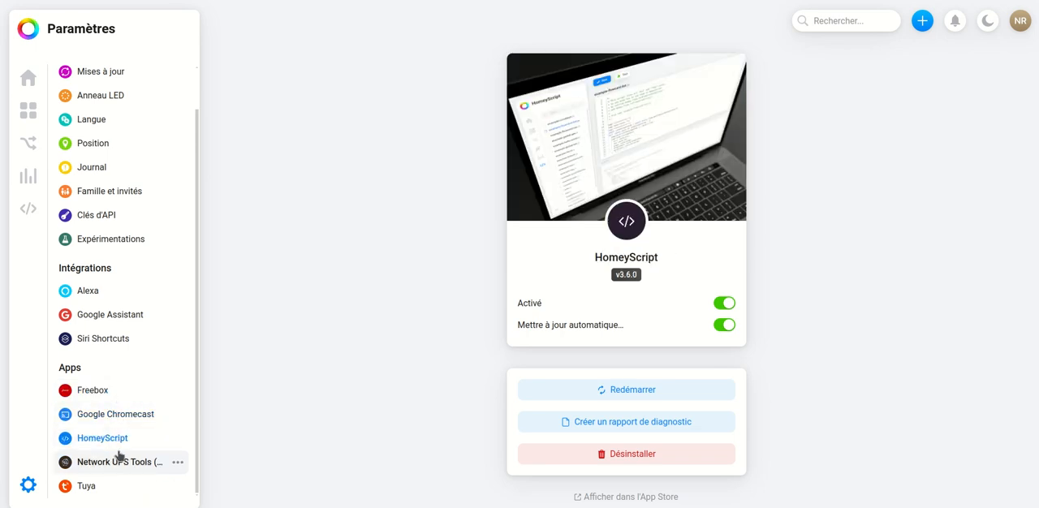
click(104, 484)
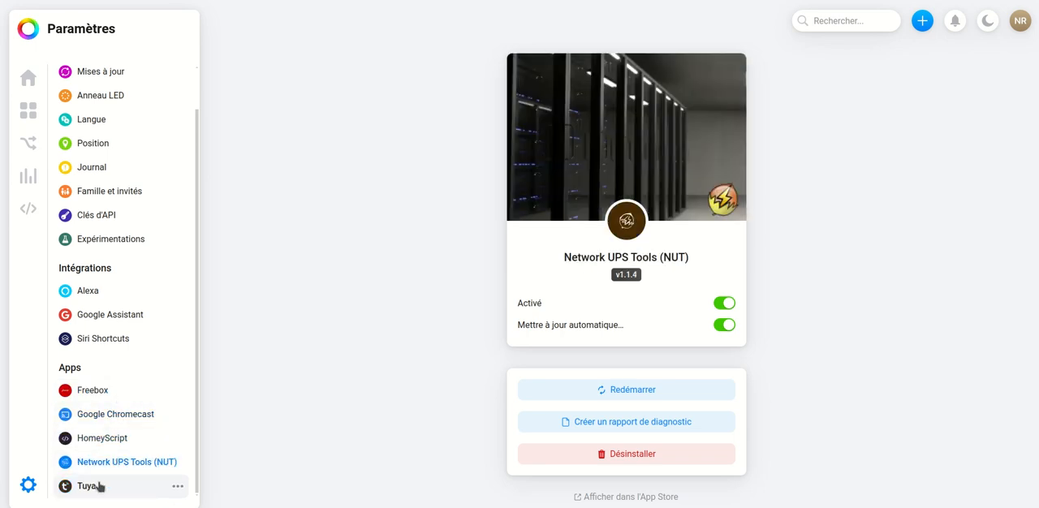
click(104, 393)
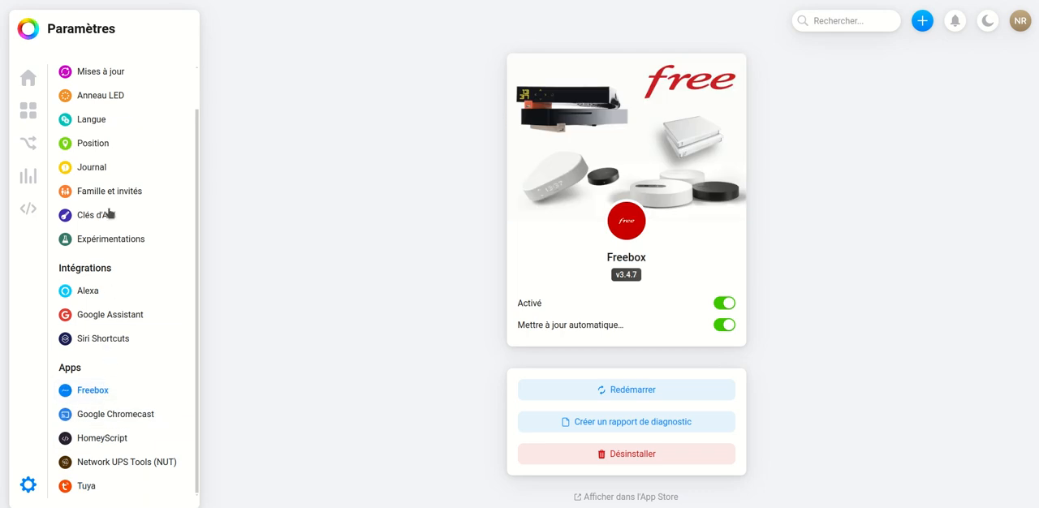
- Return to the home page and add the Freebox Ultra Server as a new device from the Freebox brand
click(29, 81)
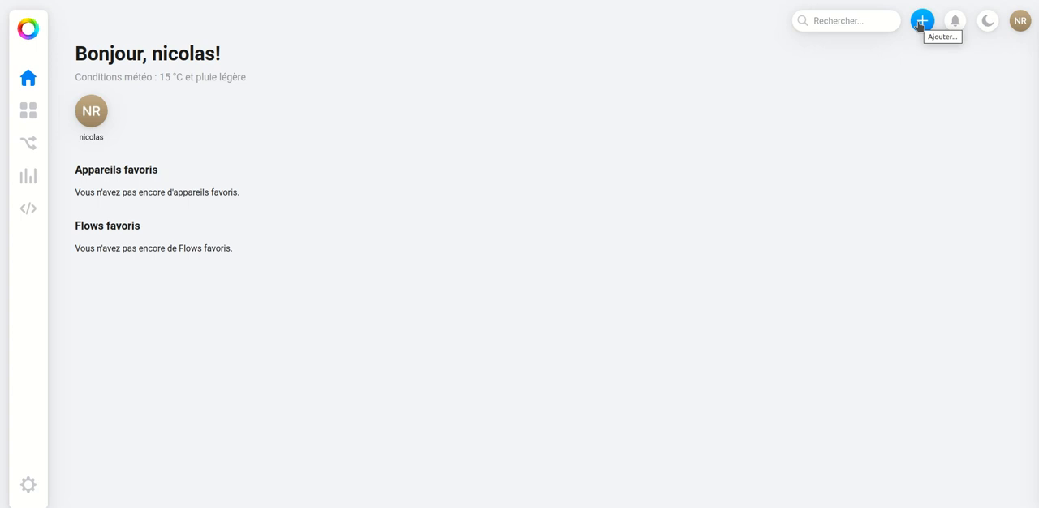
click(919, 23)
click(918, 52)
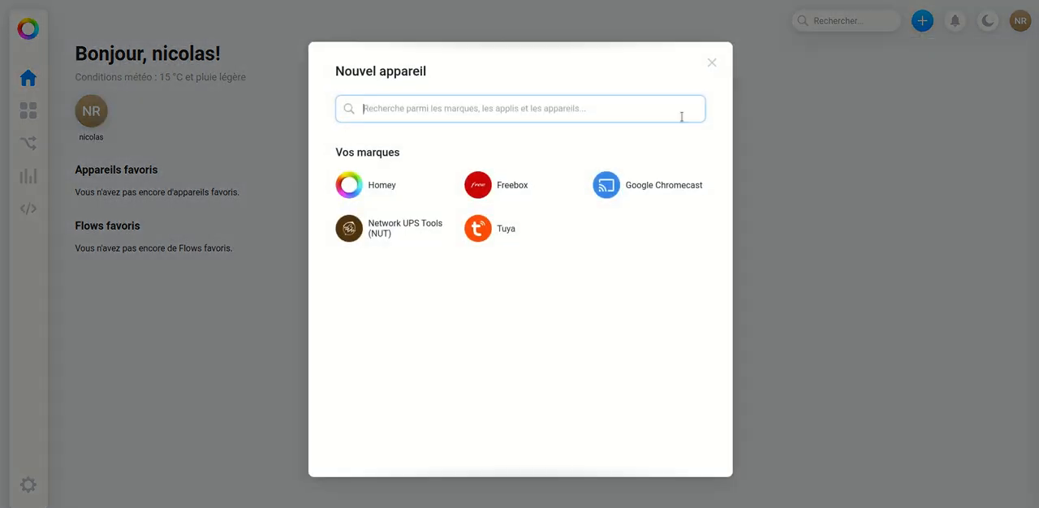
click(511, 189)
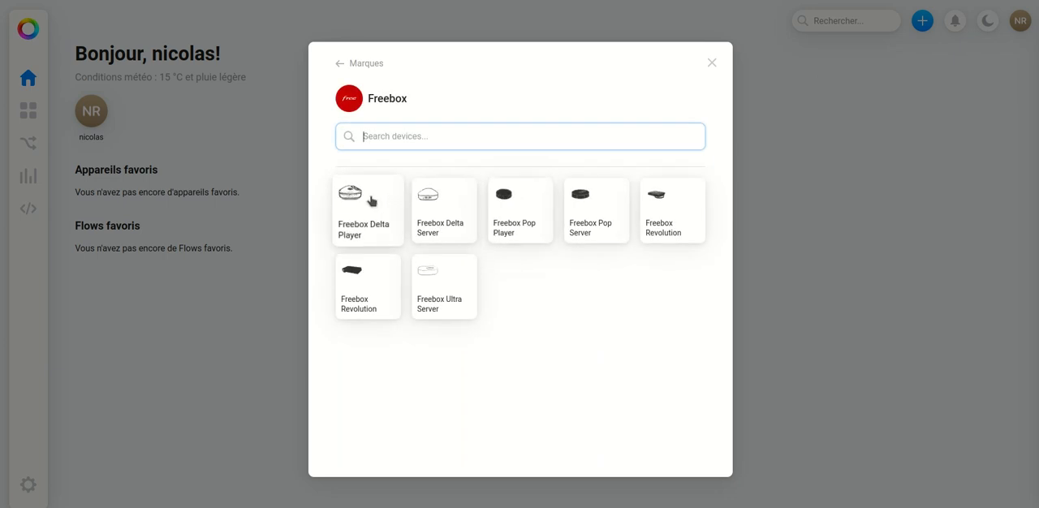
click(441, 279)
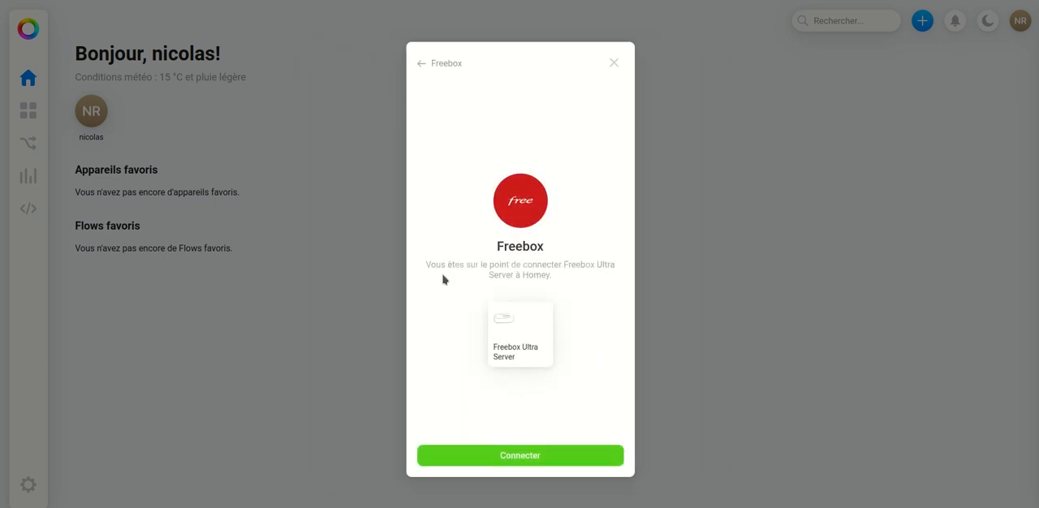
click(540, 455)
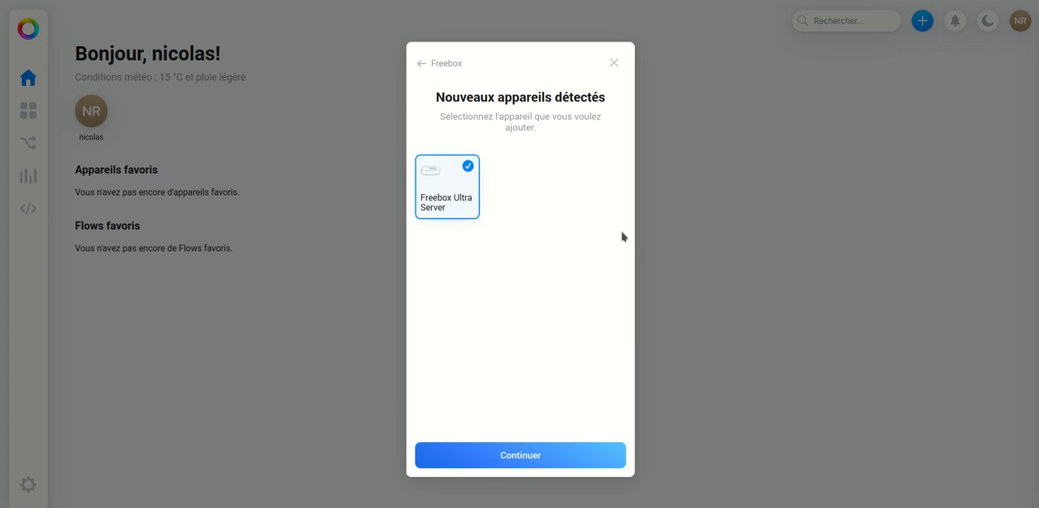
click(536, 457)
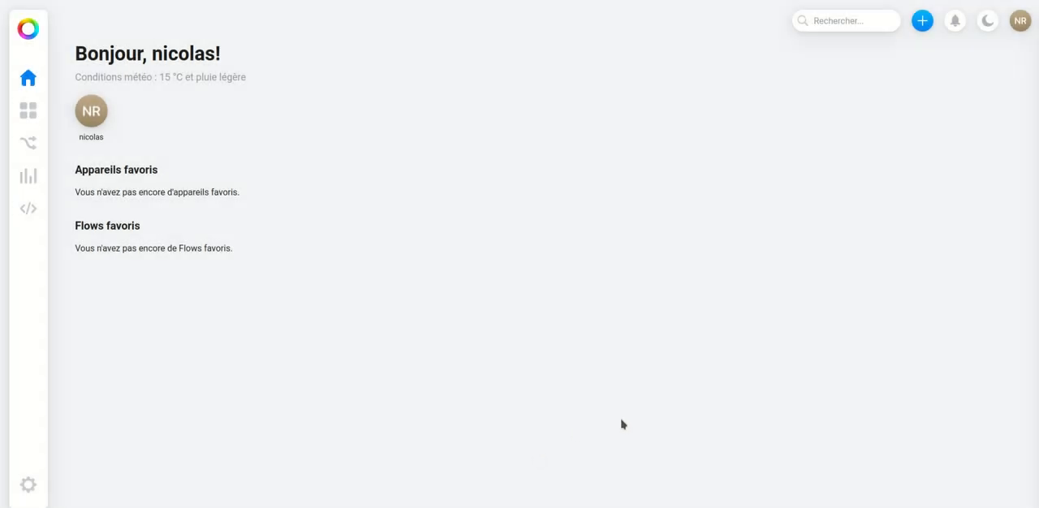
- Examine the Freebox Ultra Server's status readings in the Maison zone and close its details
click(29, 116)
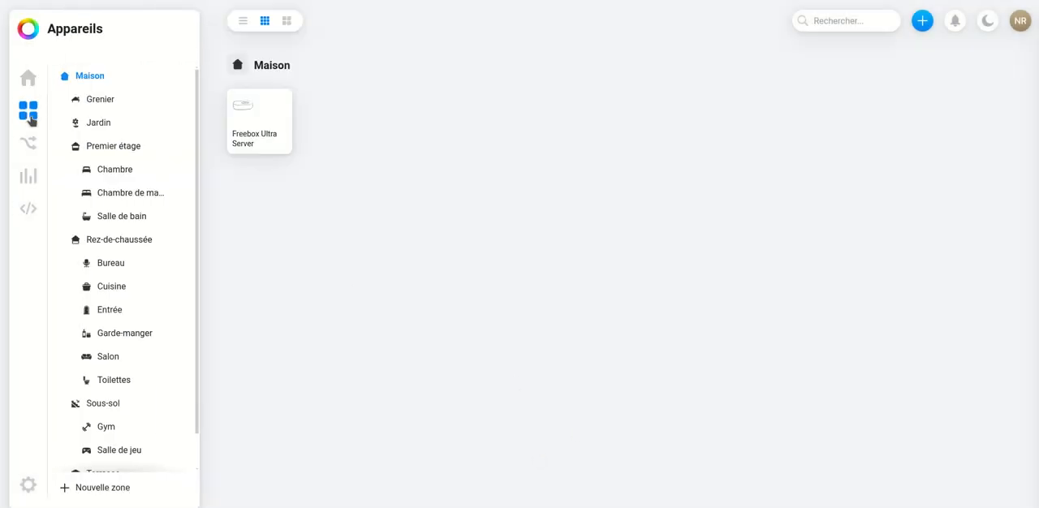
click(239, 132)
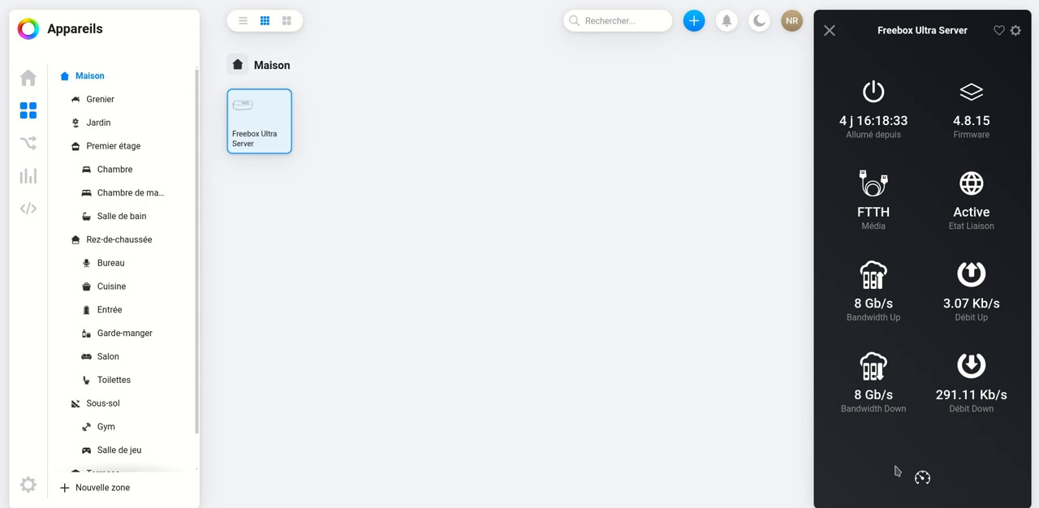
click(828, 32)
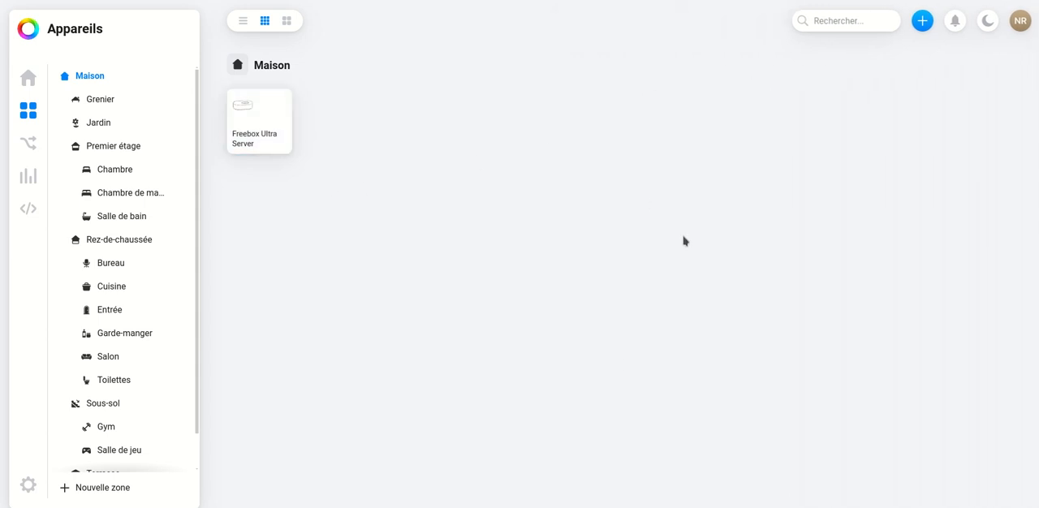
- Start connecting a new UPS device from the Network UPS Tools (NUT) brand
click(924, 24)
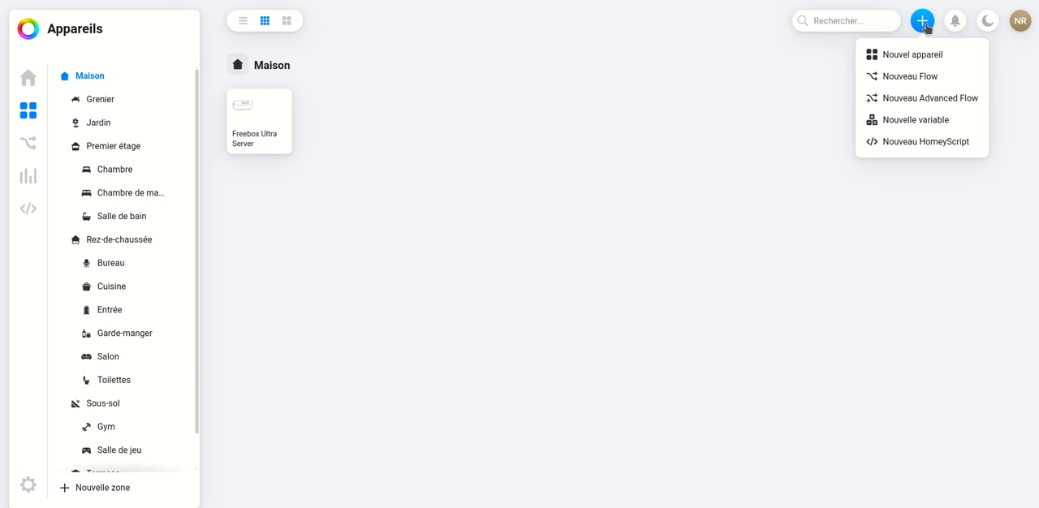
click(923, 62)
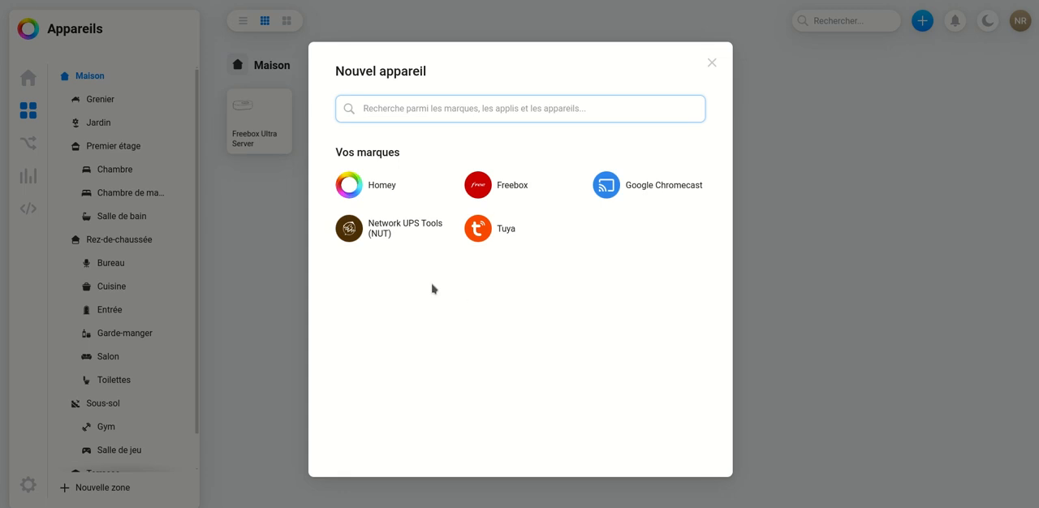
click(383, 232)
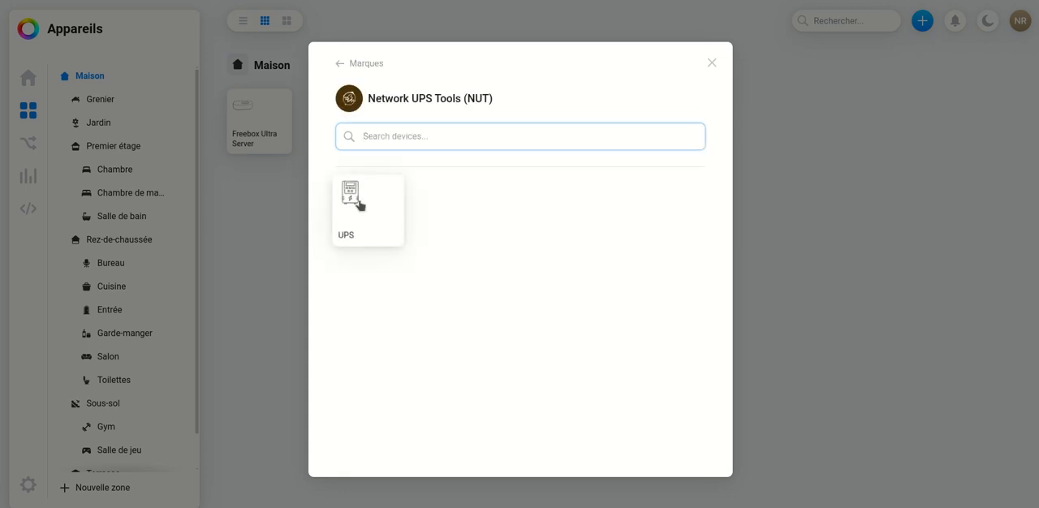
click(359, 204)
click(518, 455)
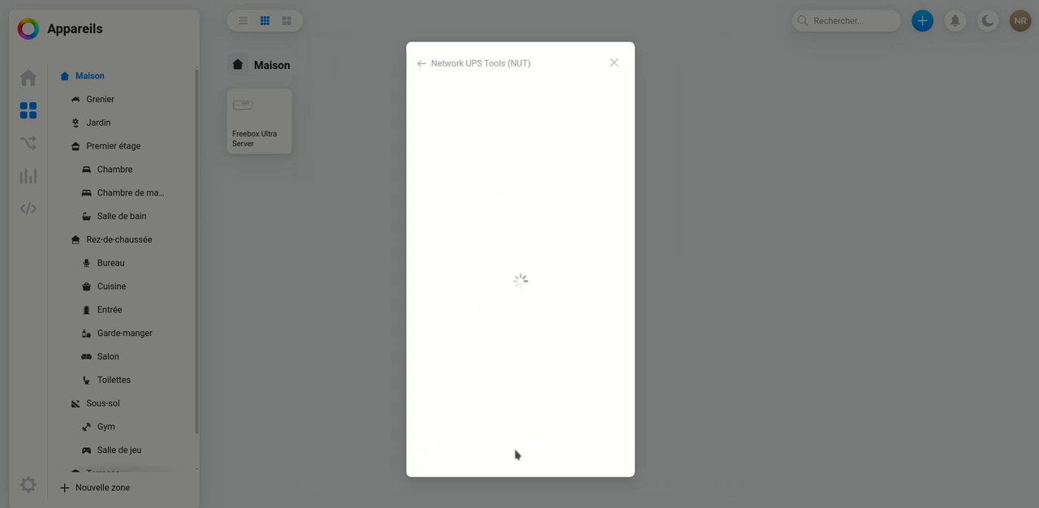
- Check the prefilled NUT credentials, connect to 192.168.1.144 on port 3493 with 30-second polling, and add the Ellipse ECO 800
click(487, 152)
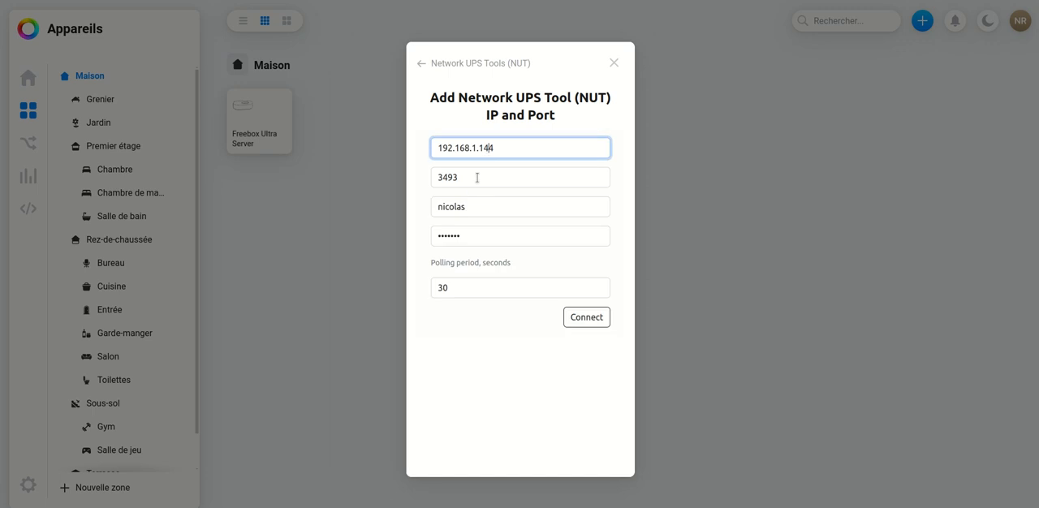
click(474, 177)
click(468, 208)
click(473, 238)
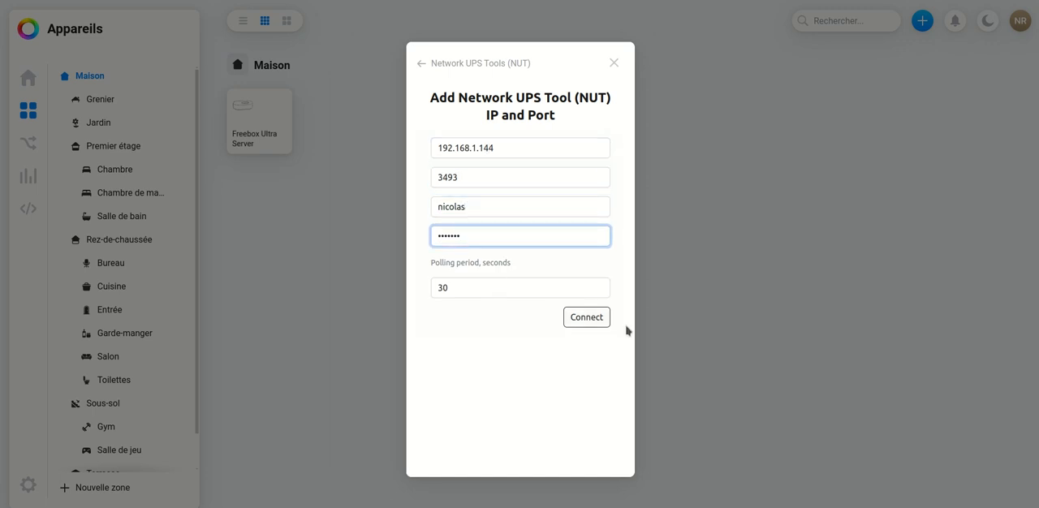
click(588, 318)
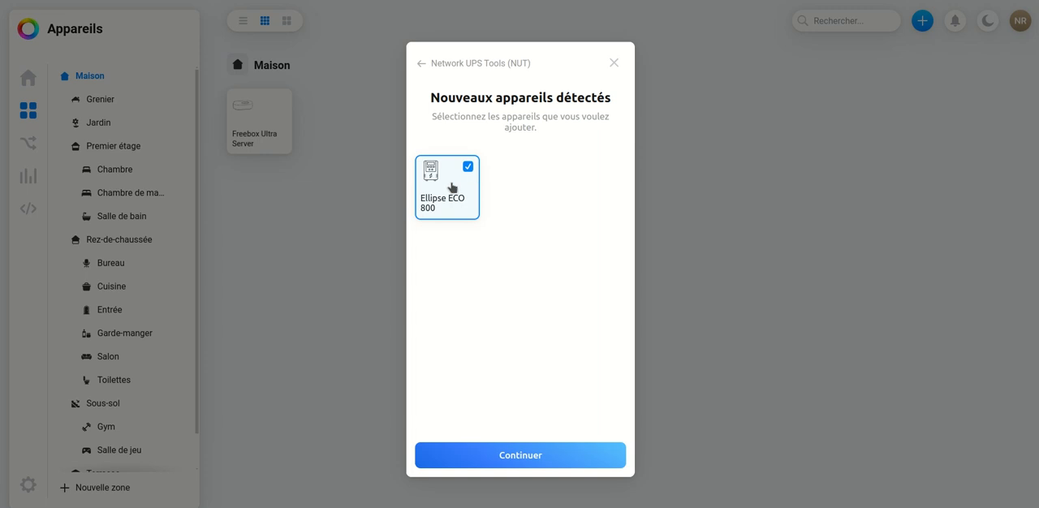
click(534, 453)
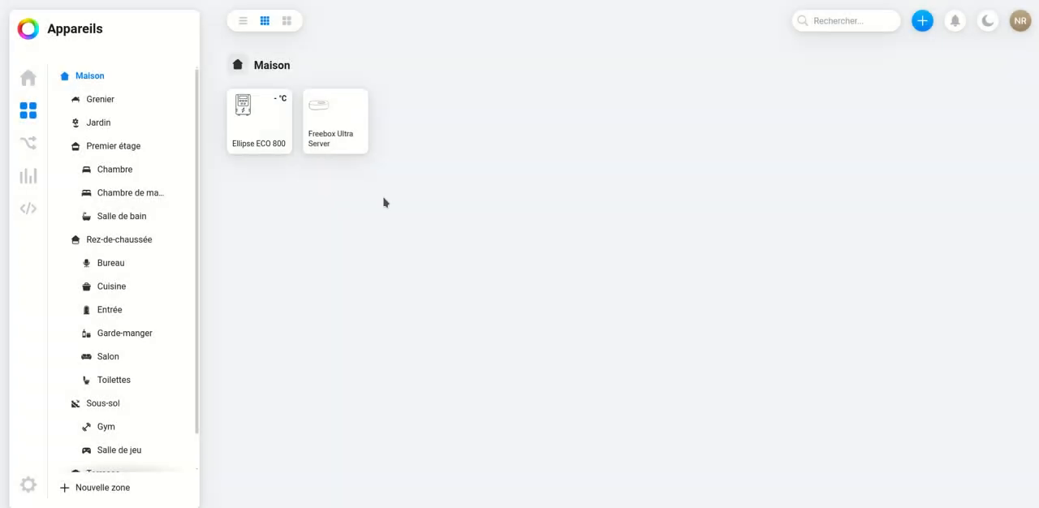
- Examine the Ellipse ECO 800's sensor and battery views and close its details
click(262, 127)
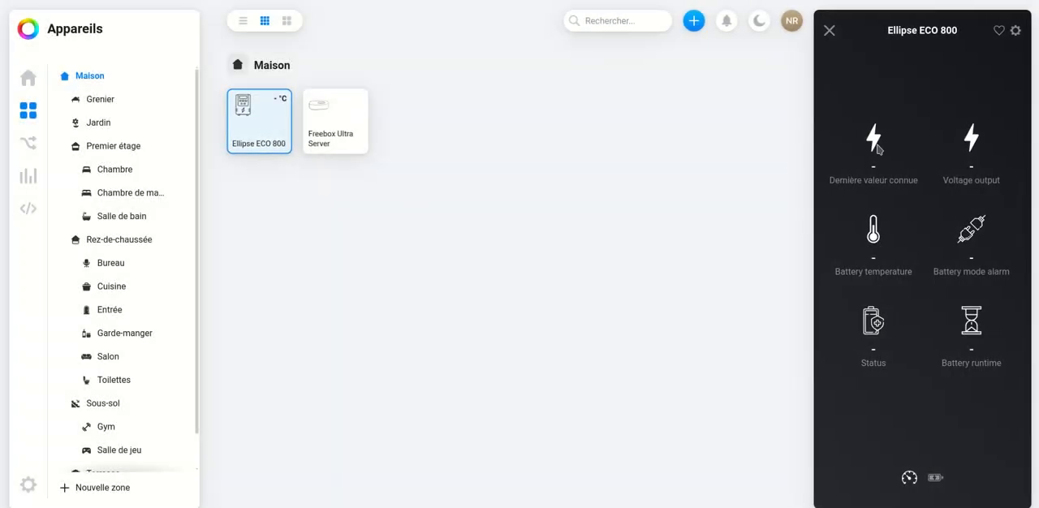
click(936, 479)
click(909, 479)
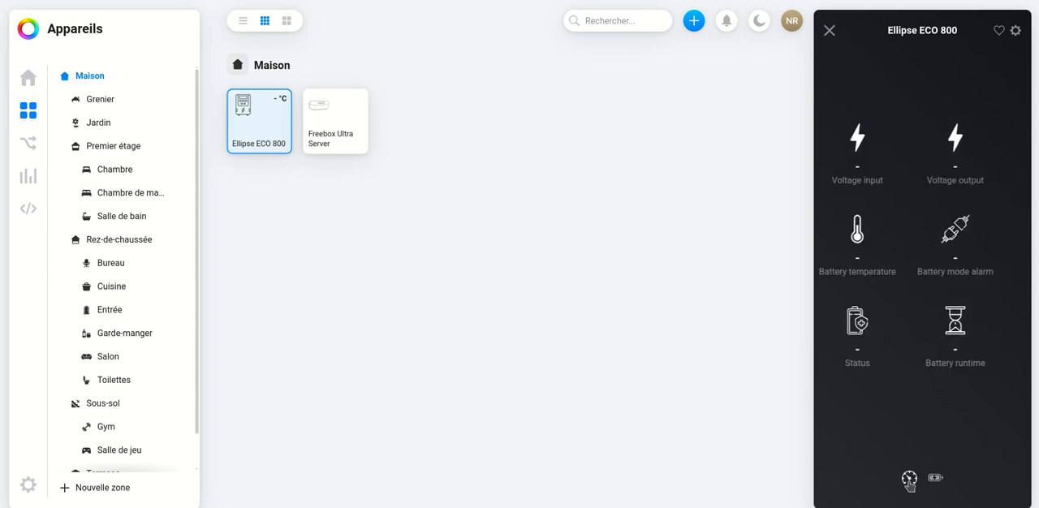
click(829, 33)
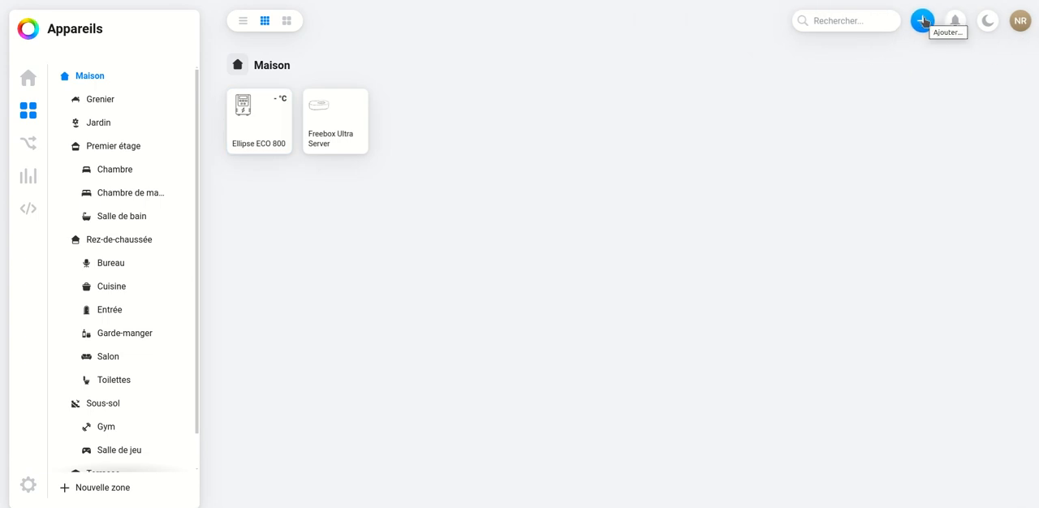
- Try to install the Netatmo app and connect a Station météo as a new device
click(923, 21)
click(901, 57)
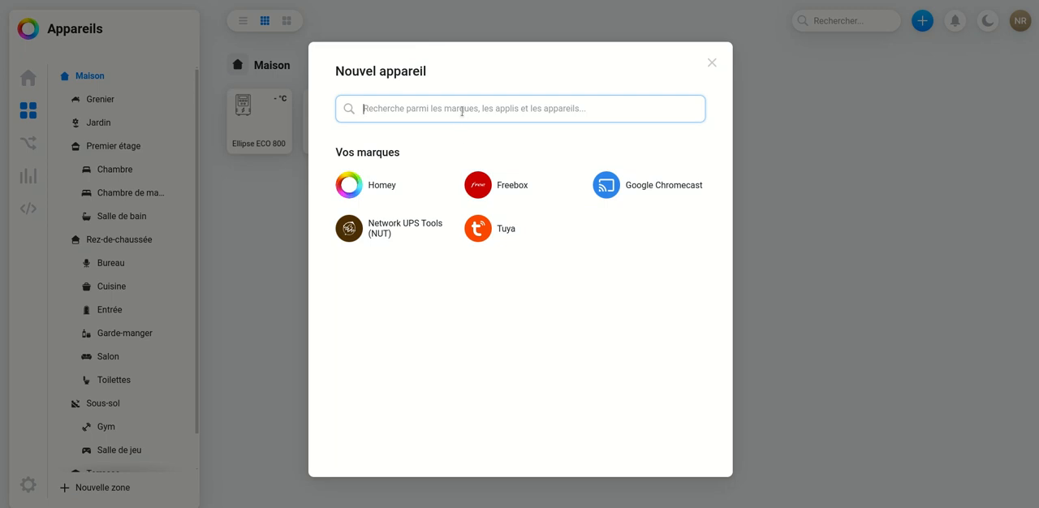
text(netm)
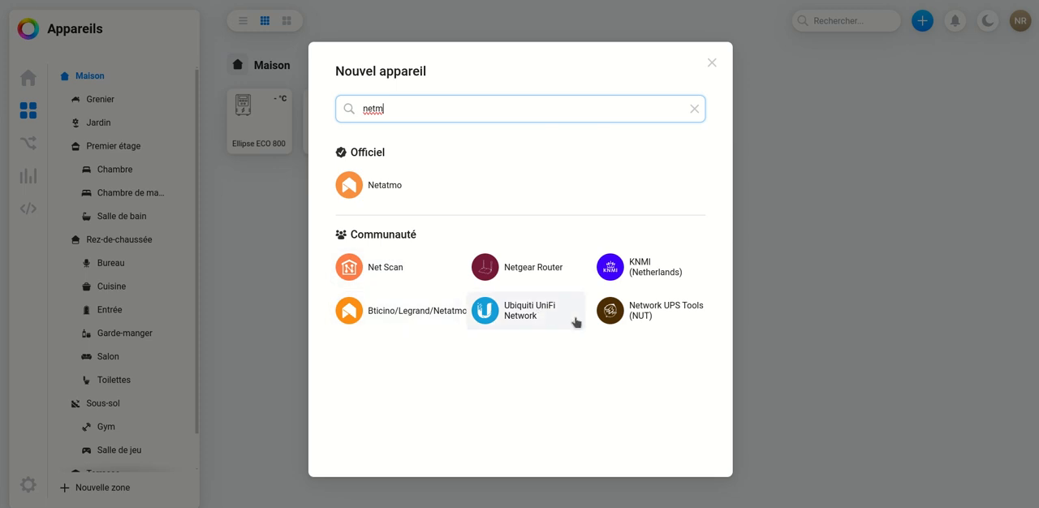
click(388, 187)
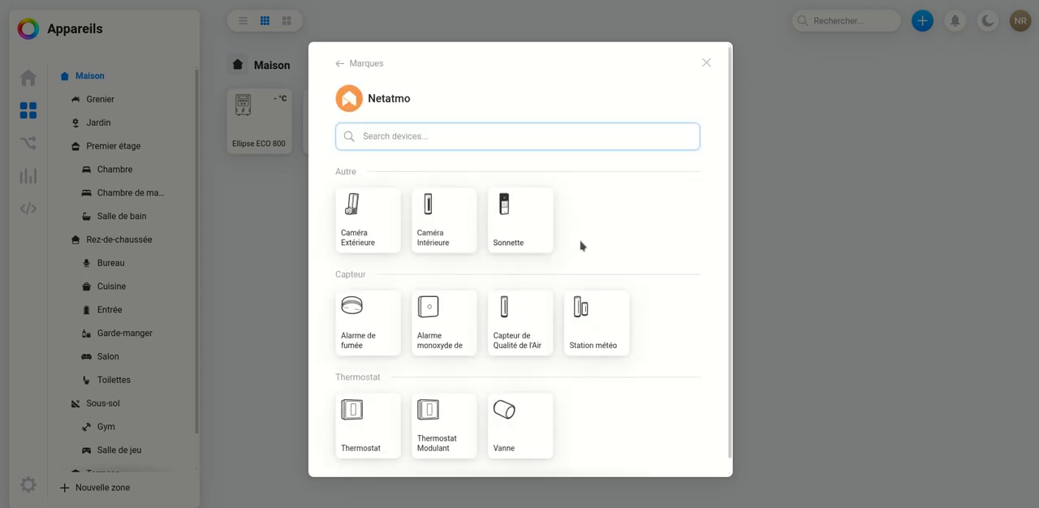
scroll(602, 270, down, 1)
click(591, 300)
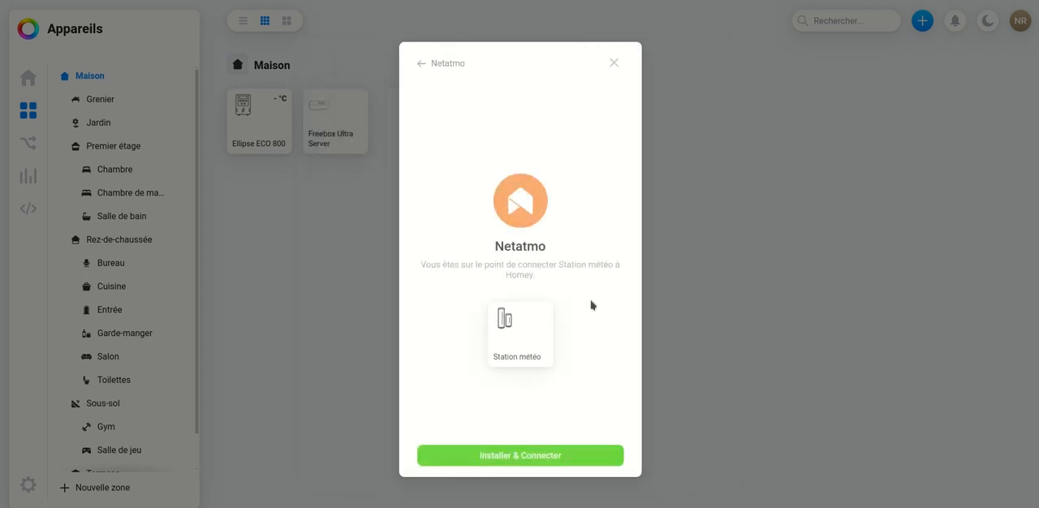
click(532, 455)
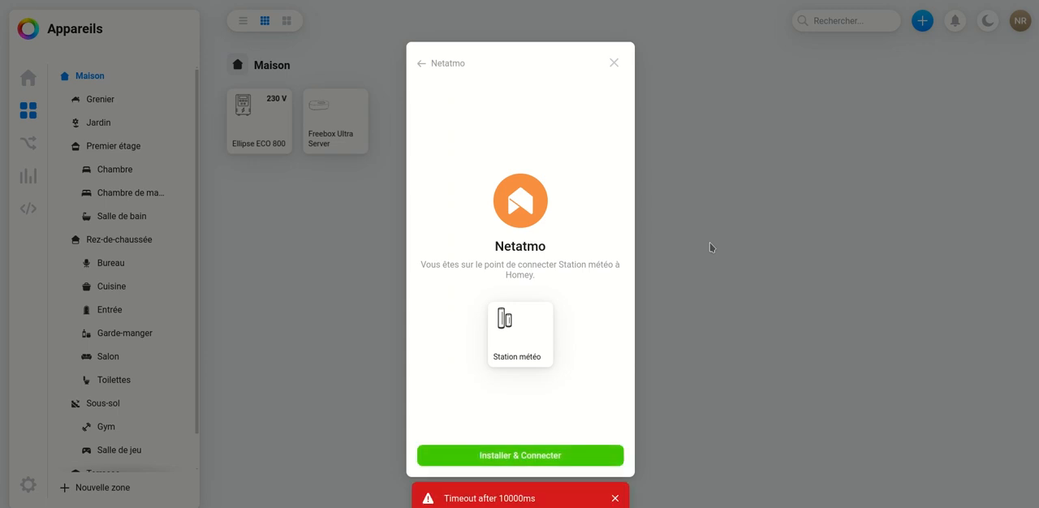
click(616, 500)
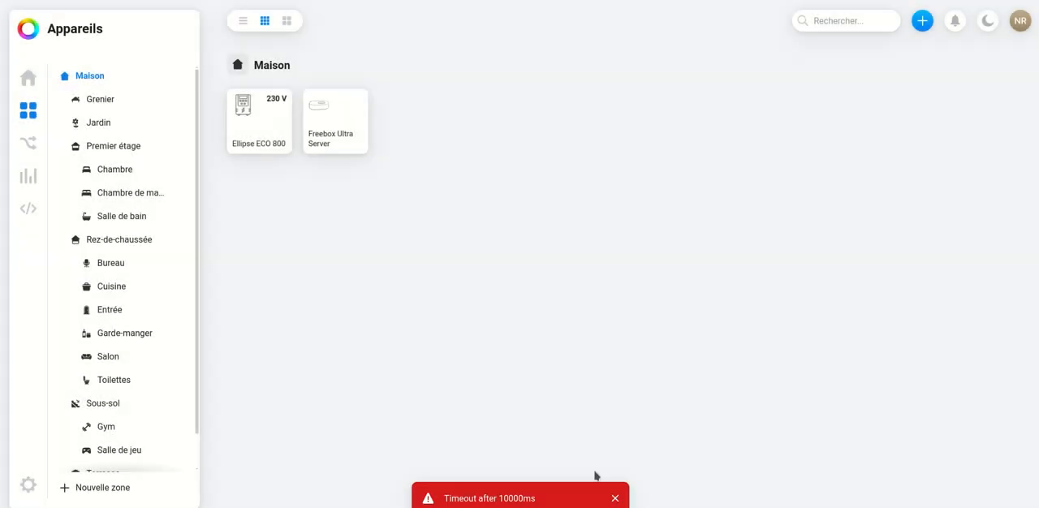
- Search the new-device brands for Netatmo and start connecting a Station météo from the official Netatmo app
click(921, 20)
click(899, 58)
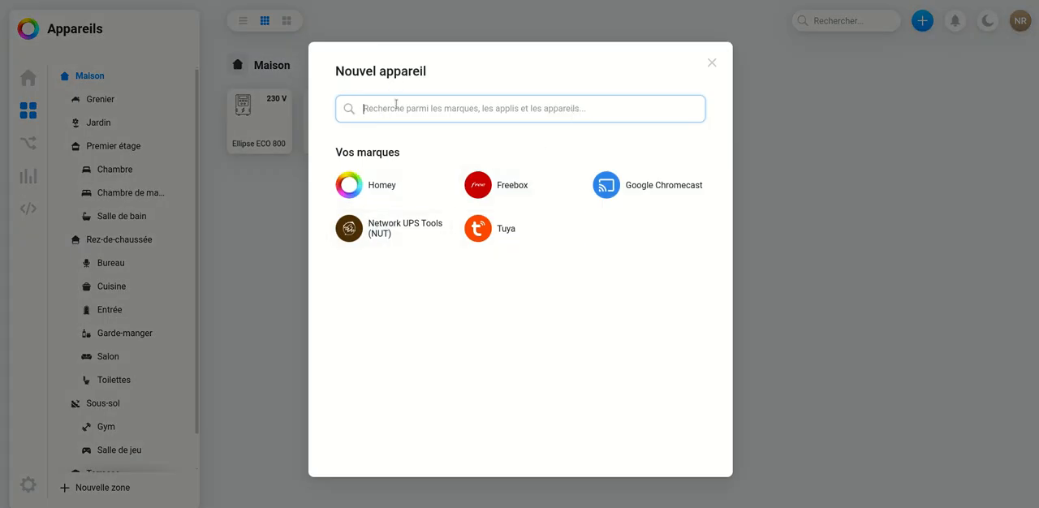
text(netatmo)
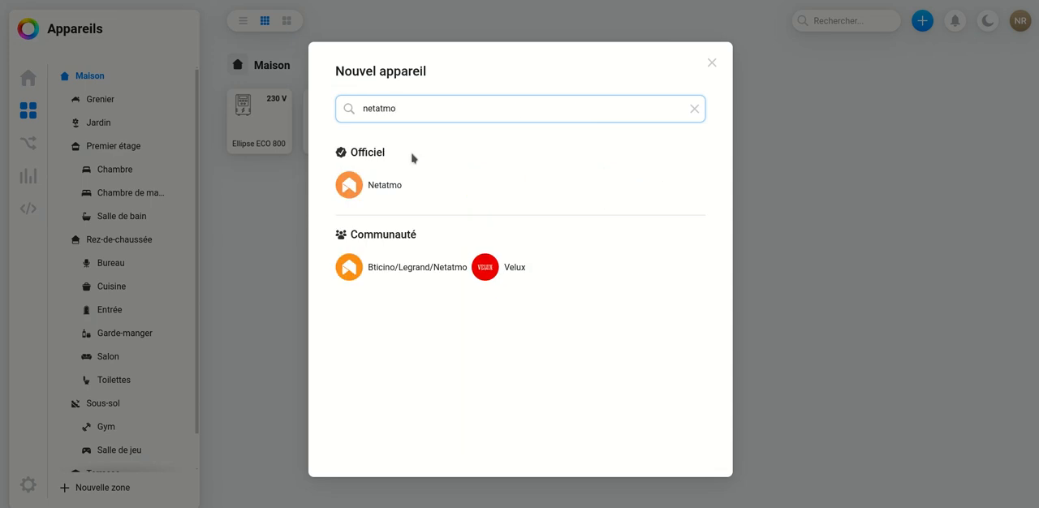
click(373, 188)
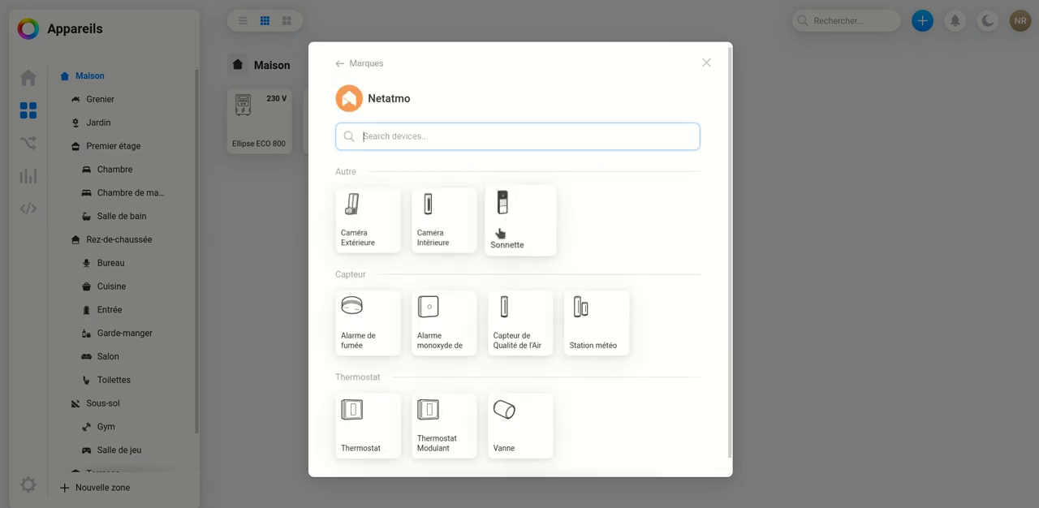
click(597, 327)
click(557, 456)
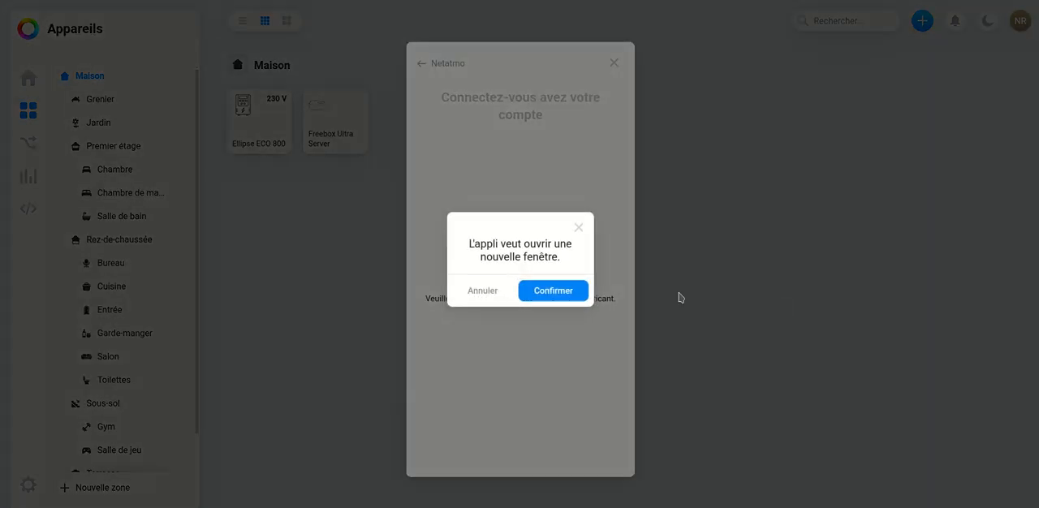
- Authorize Homey's access to the Netatmo account and add both MAISON (Indoor) weather station modules
click(551, 293)
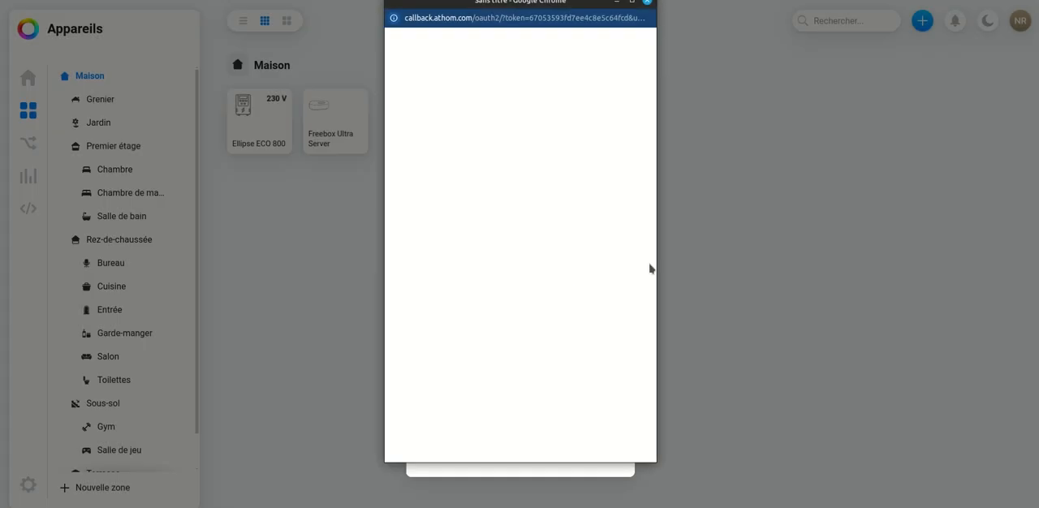
scroll(598, 257, down, 10)
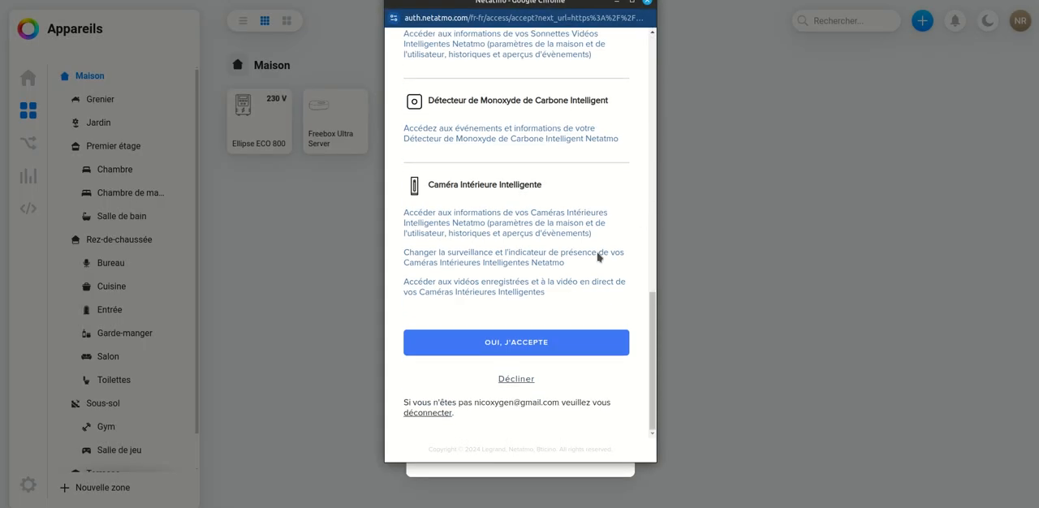
click(547, 343)
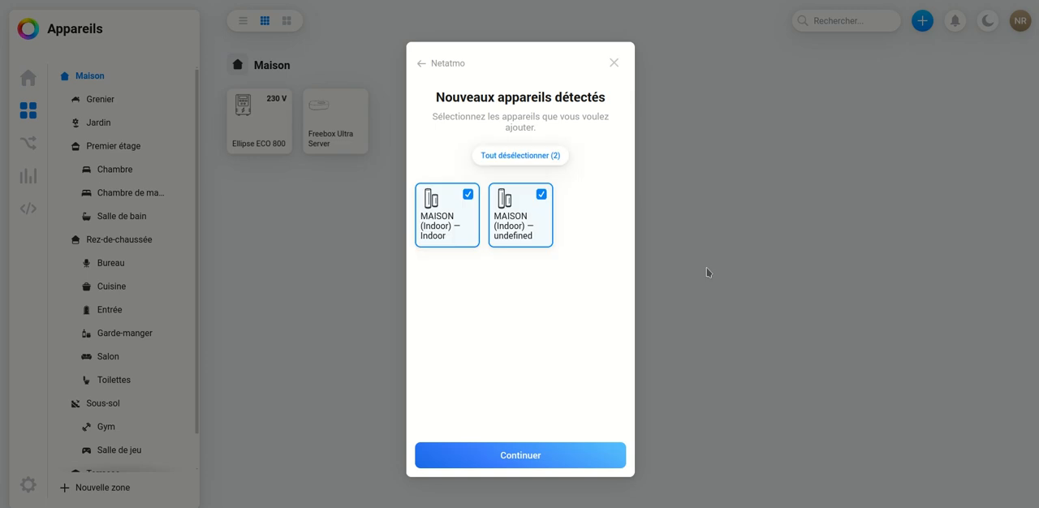
click(534, 458)
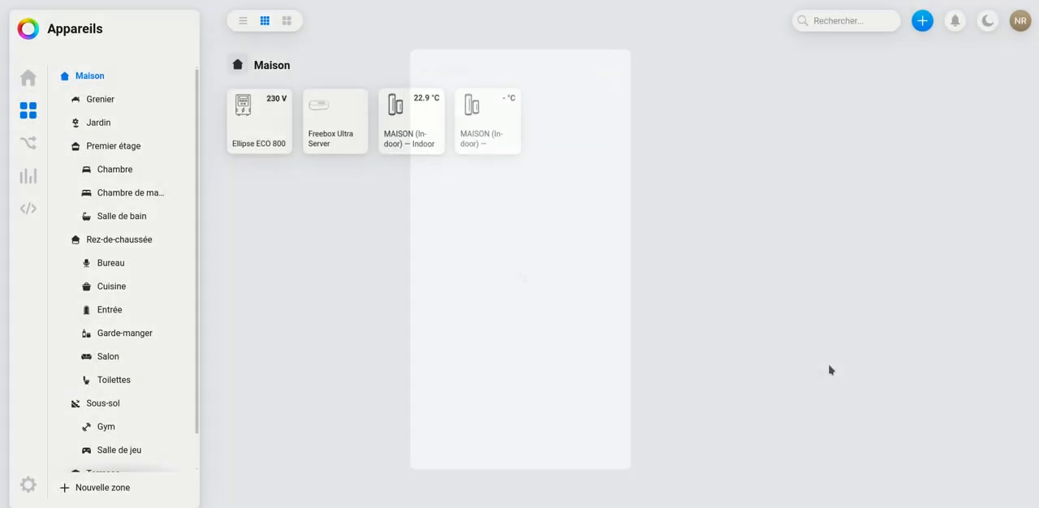
- Examine the readings of both MAISON (Indoor) modules and the Ellipse ECO 800, closing their details
click(419, 132)
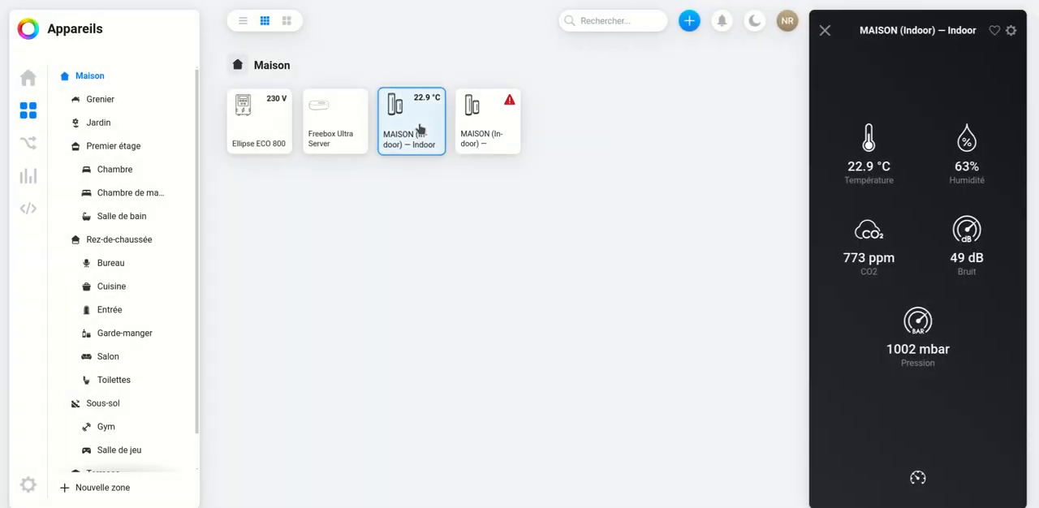
click(488, 135)
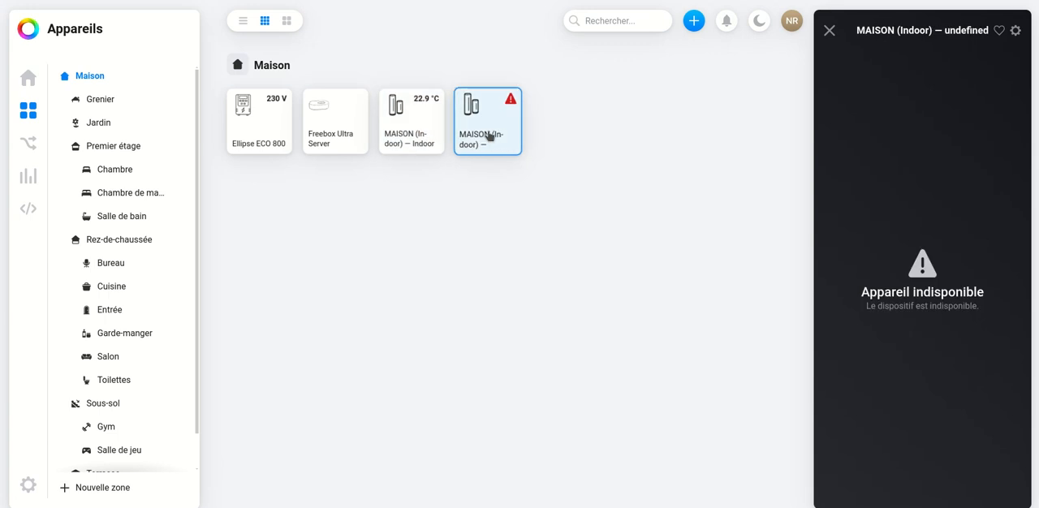
click(415, 135)
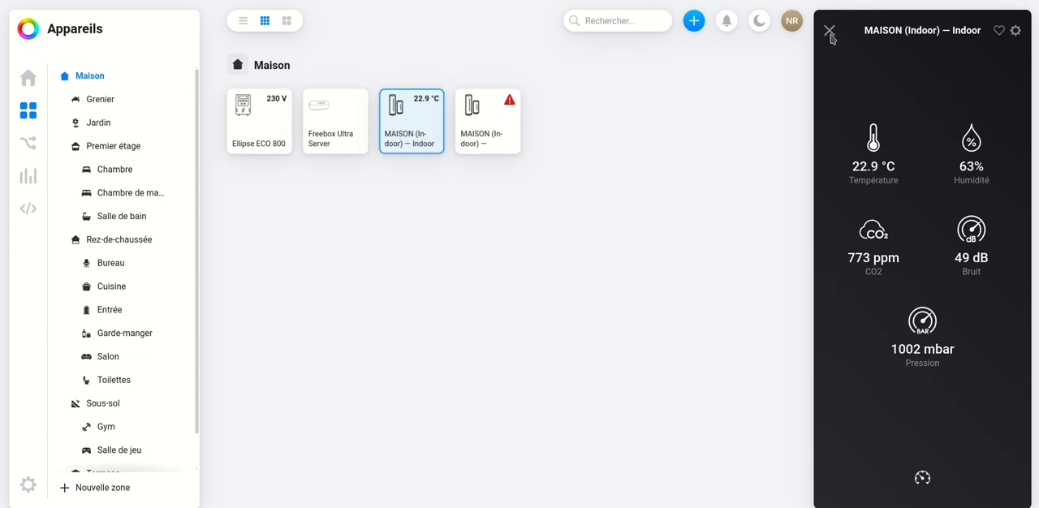
click(828, 30)
click(243, 134)
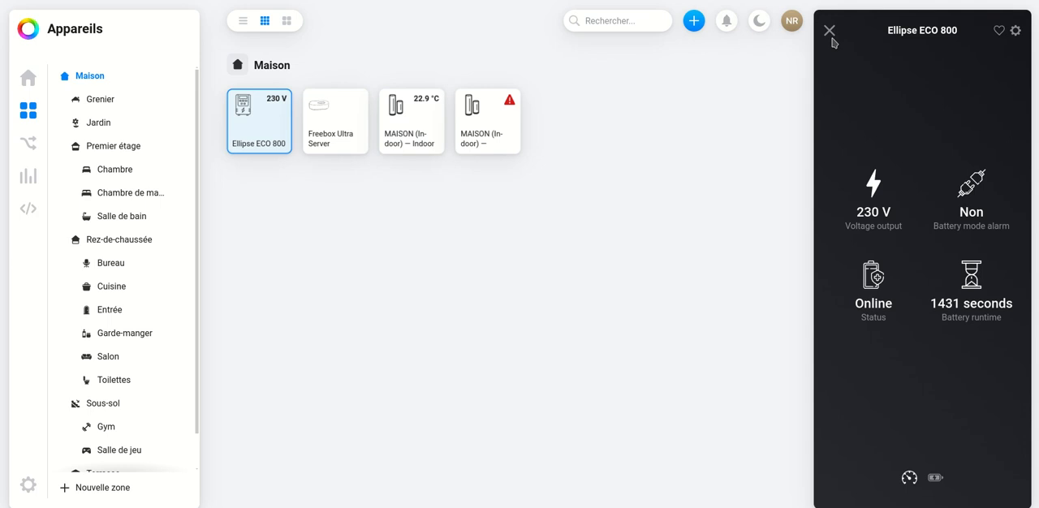
click(828, 31)
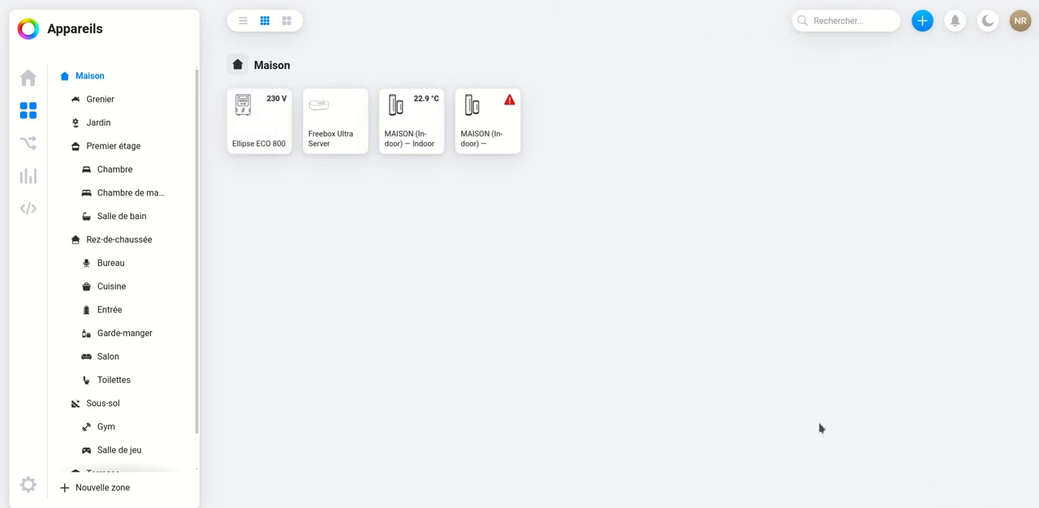
- Review the device types offered by the Tuya brand and close the new-device window
click(922, 20)
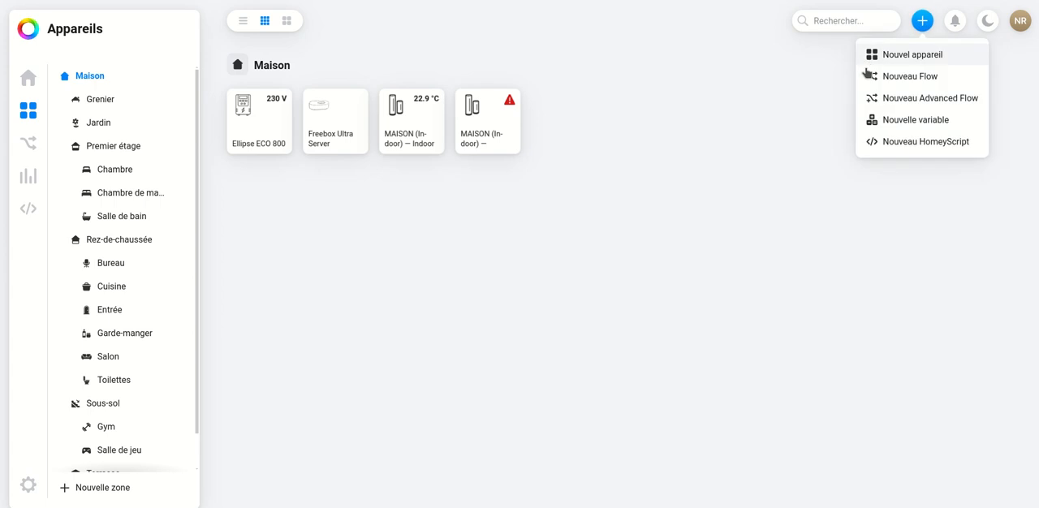
click(904, 56)
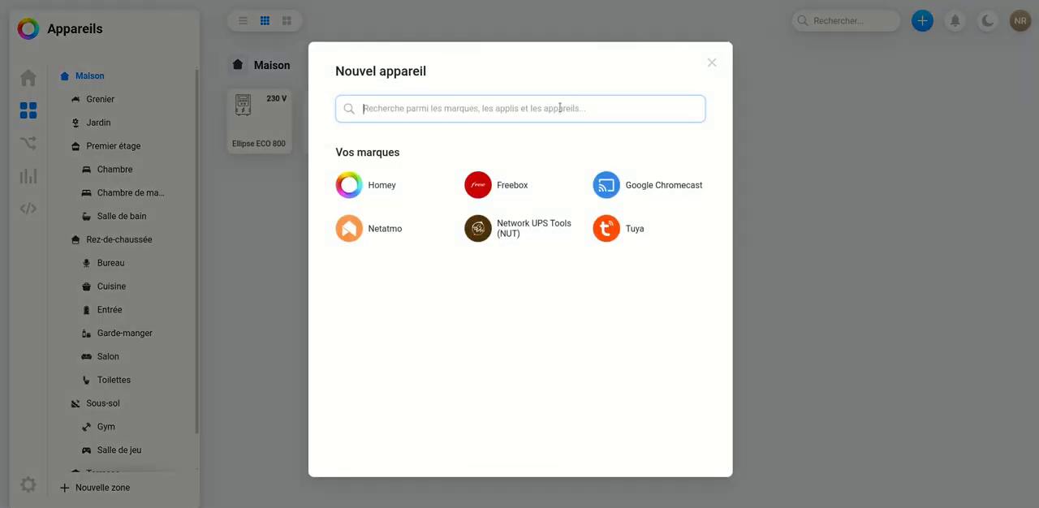
click(621, 234)
scroll(482, 238, down, 3)
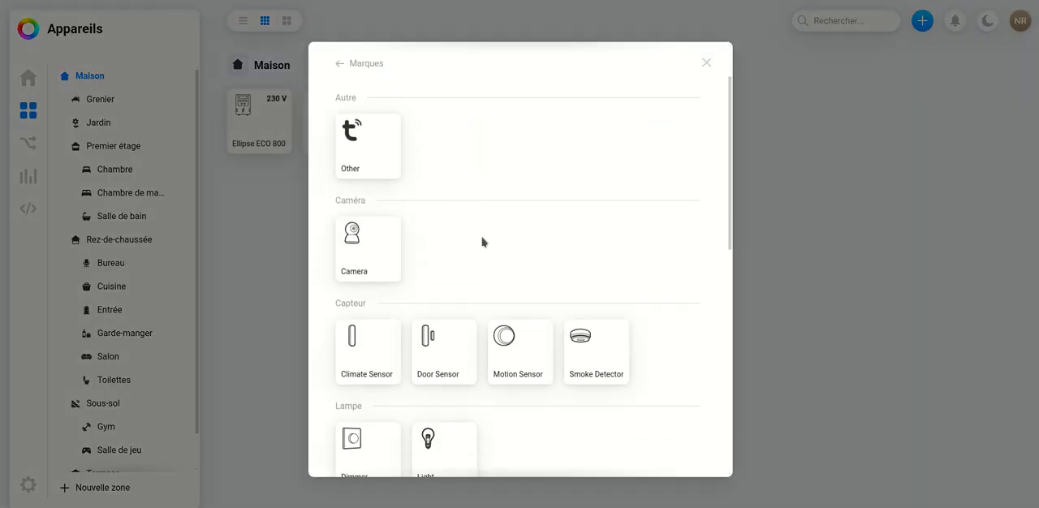
scroll(482, 242, down, 1)
scroll(539, 303, down, 4)
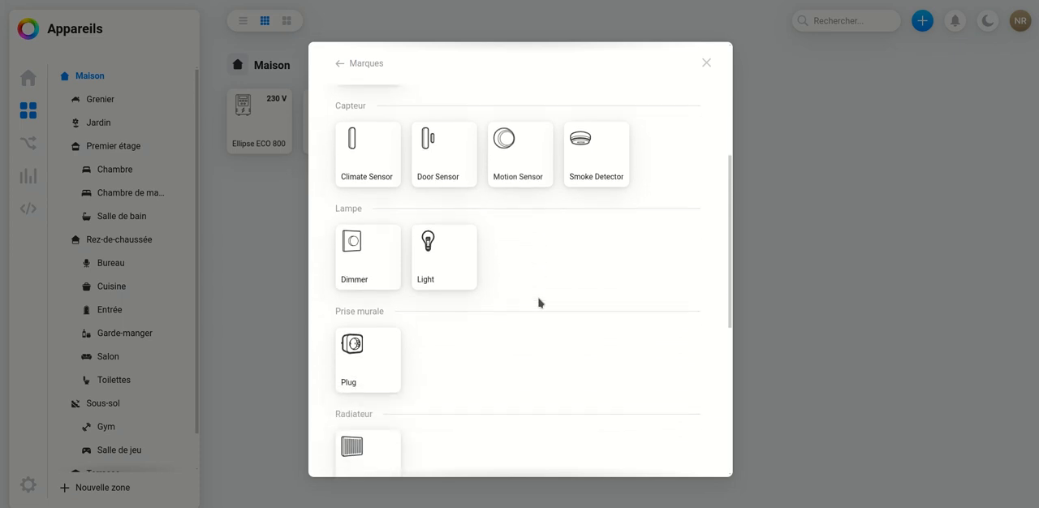
scroll(539, 302, down, 2)
scroll(539, 303, down, 4)
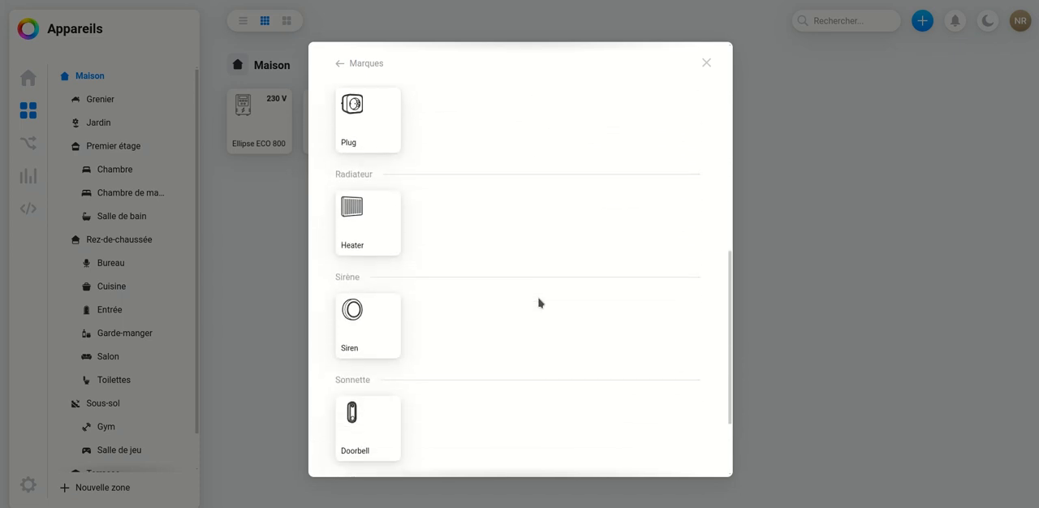
scroll(539, 303, down, 1)
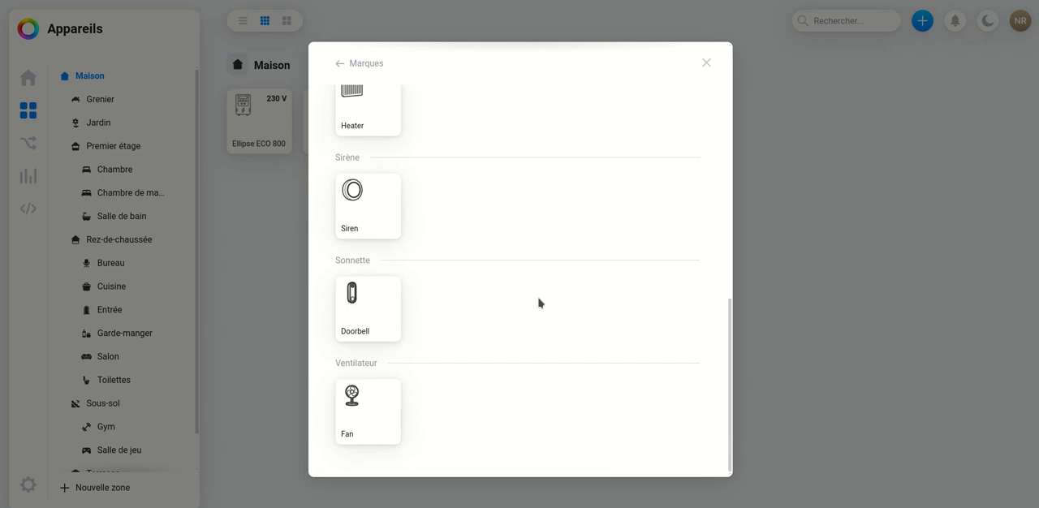
scroll(413, 144, up, 5)
click(706, 63)
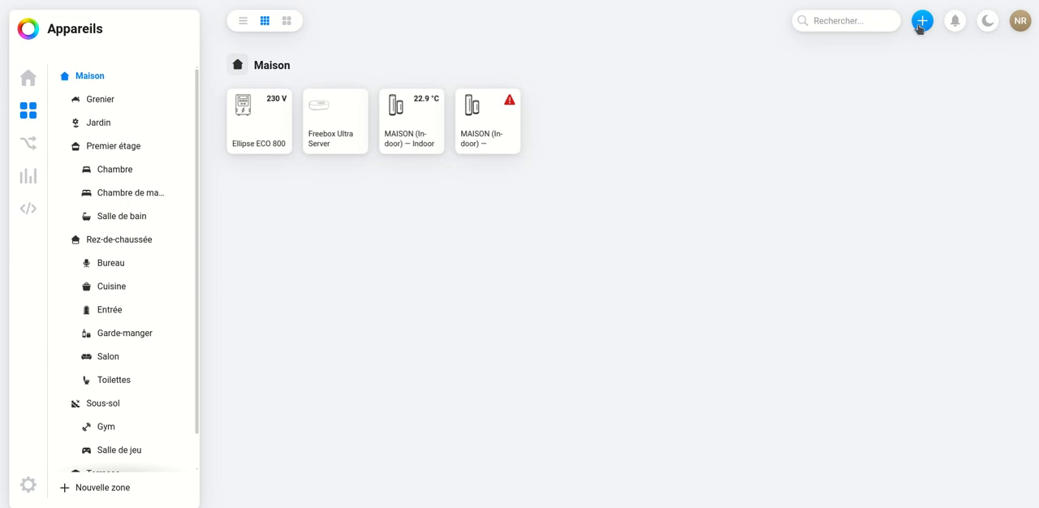
- Search the new-device brands for frigate and install the Frigate NVR app to connect its Camera device
click(912, 25)
click(907, 55)
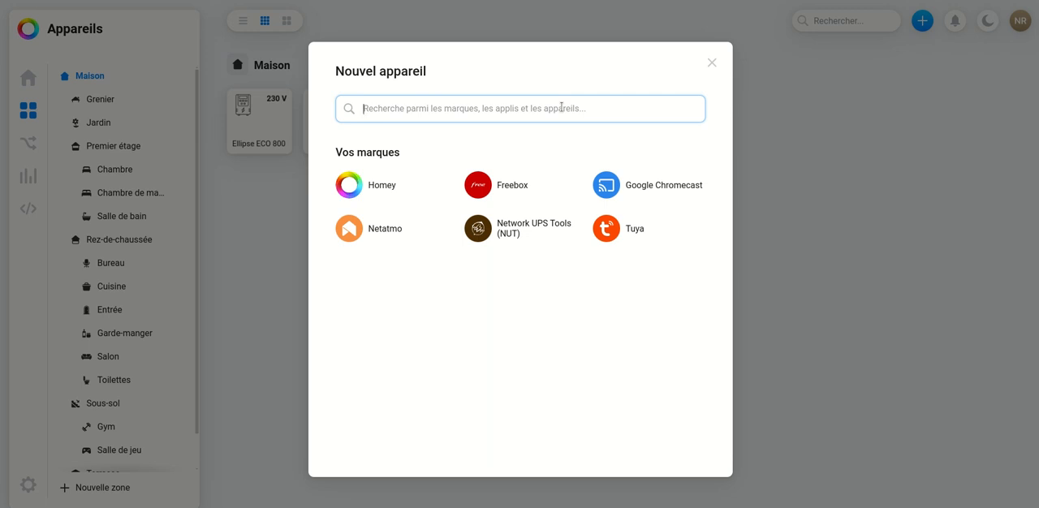
text(frigate)
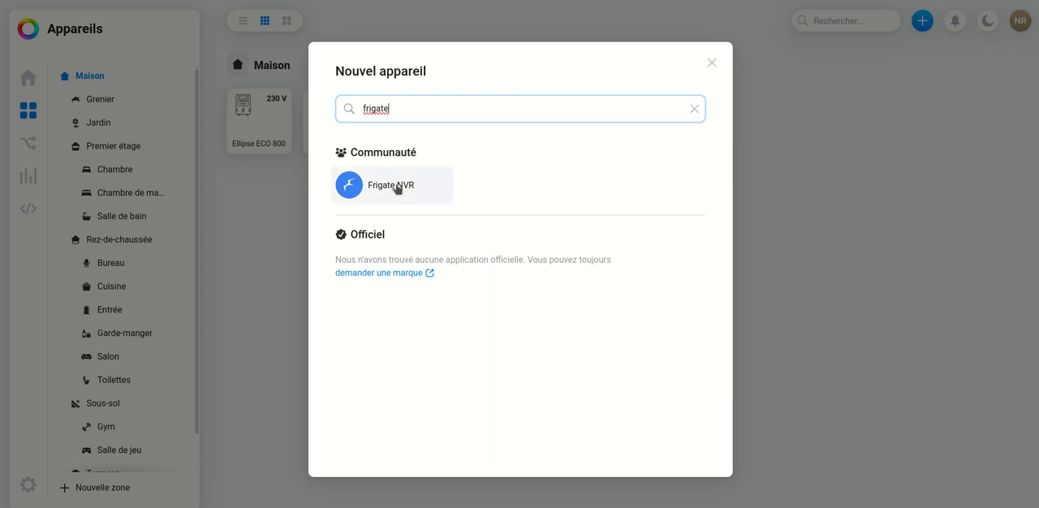
click(395, 188)
click(365, 209)
click(503, 455)
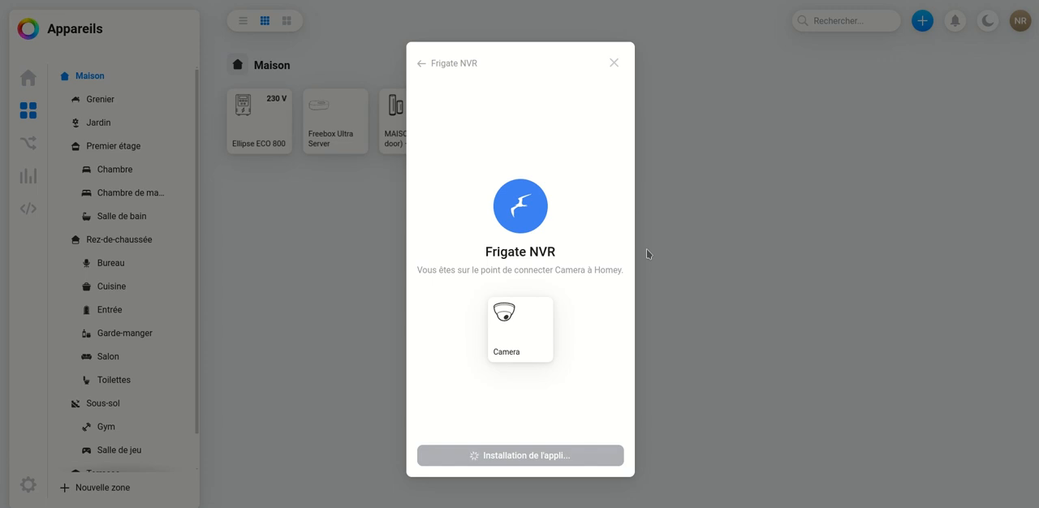
- Connect to the Frigate server's local http URL and add the Birdseye, Bureau, Garage, Jardin, Parking, Perron and SAM cameras
click(503, 142)
text(http://)
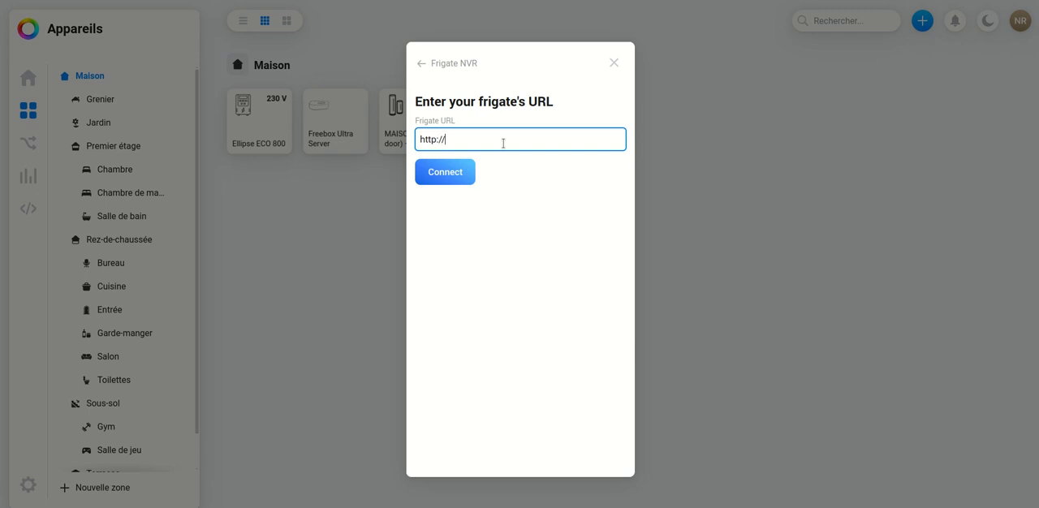
text(192.168.1.144:5000)
click(462, 172)
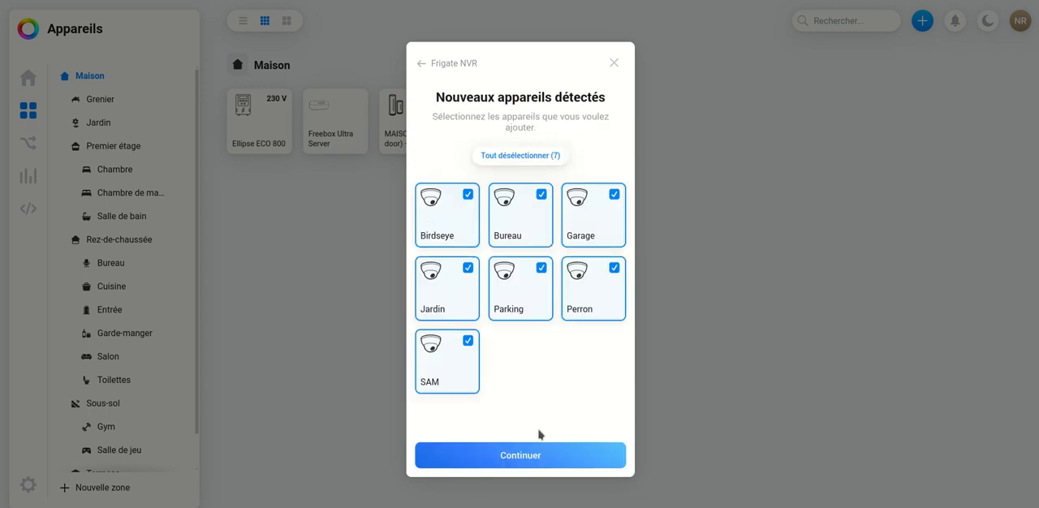
click(534, 462)
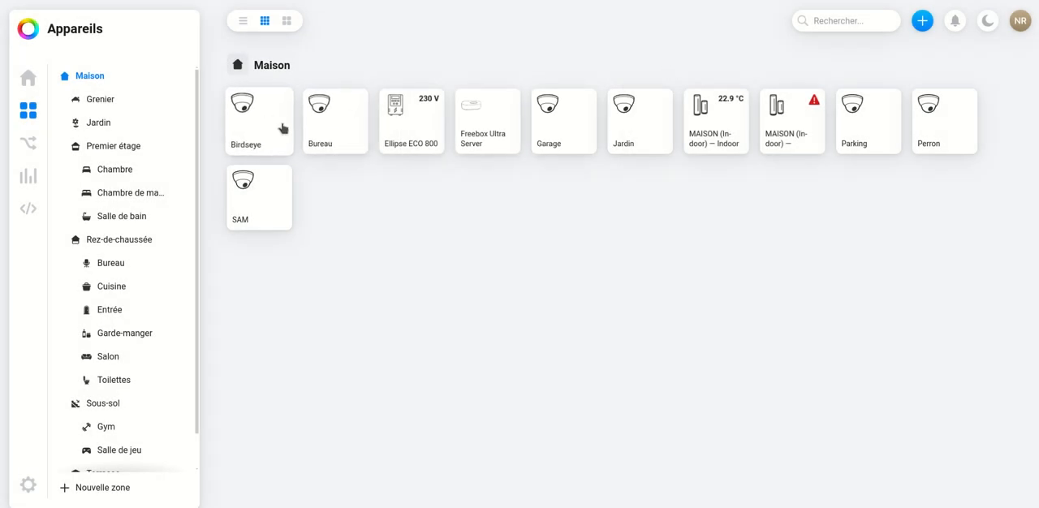
- Examine the Garage camera's live image and person-detection sensors and close its details
click(570, 121)
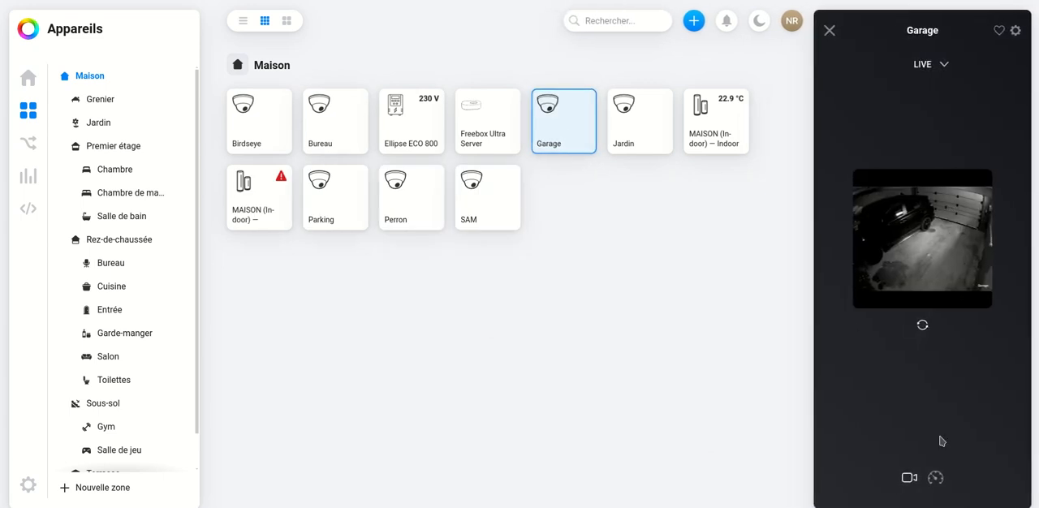
click(935, 477)
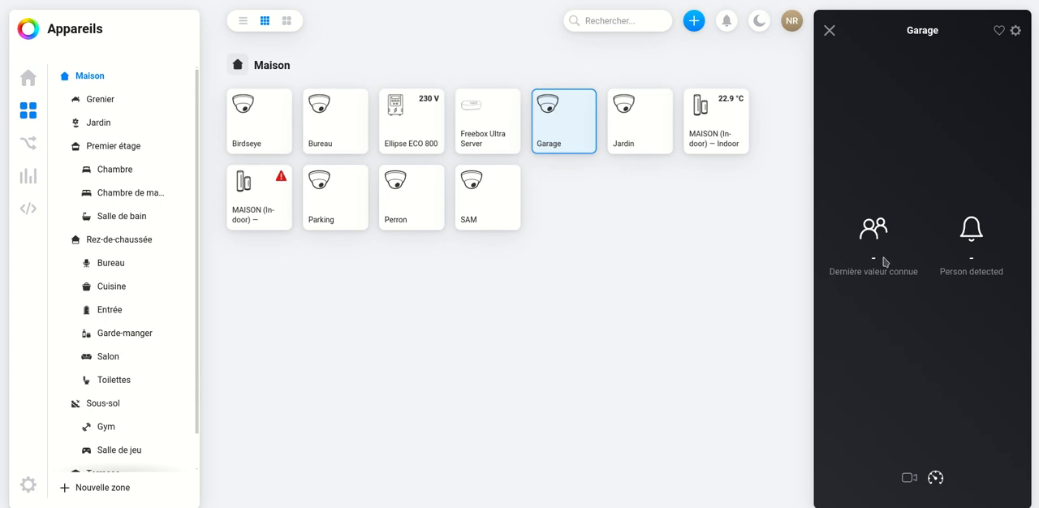
click(828, 31)
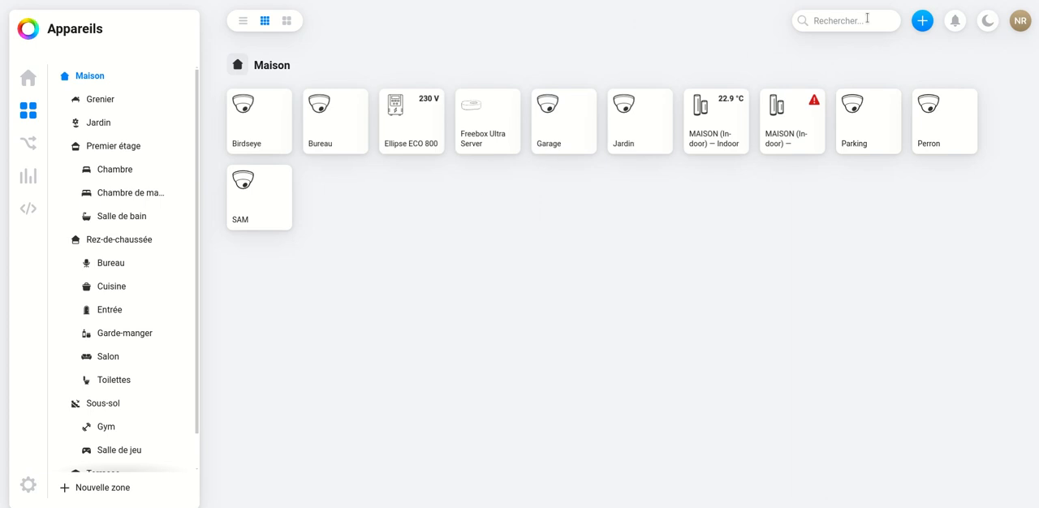
- Search the new-device brands for esphome, inspect the ESPHome Wizard's install page and close it without installing
click(922, 20)
click(891, 54)
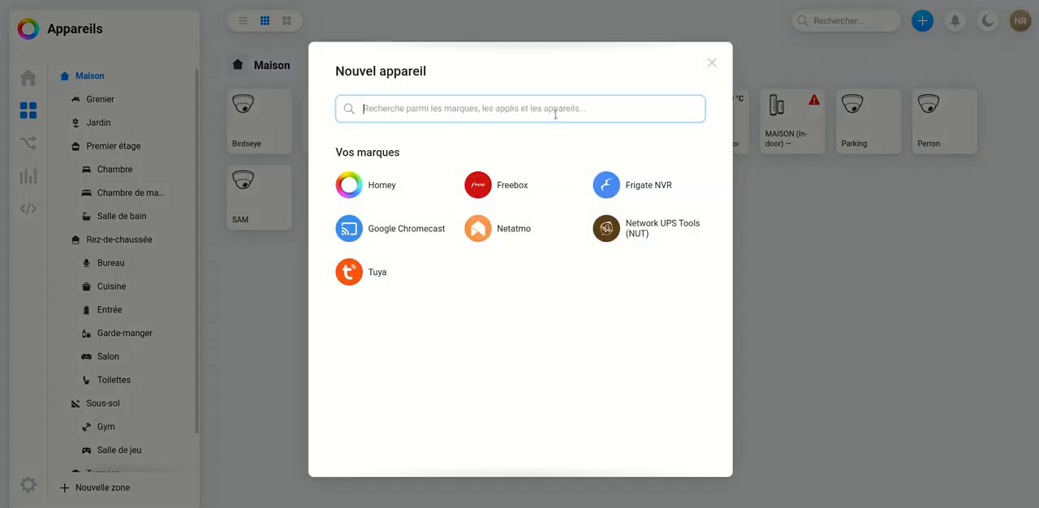
text(esp)
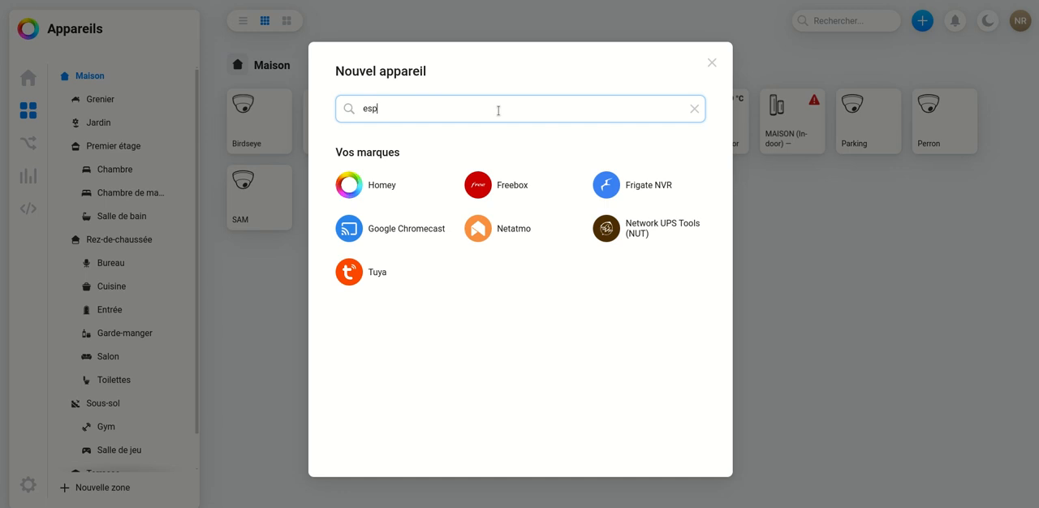
text(home)
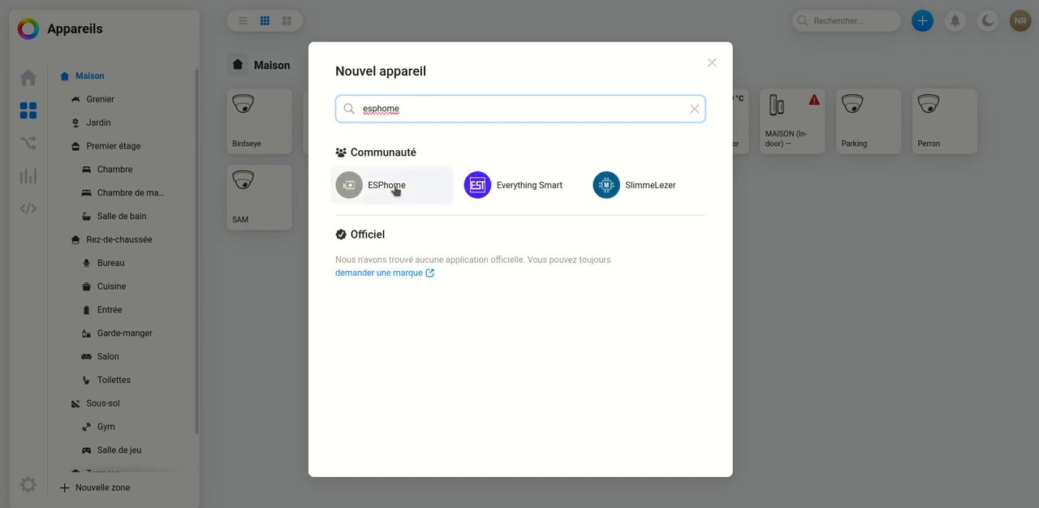
click(396, 190)
click(365, 209)
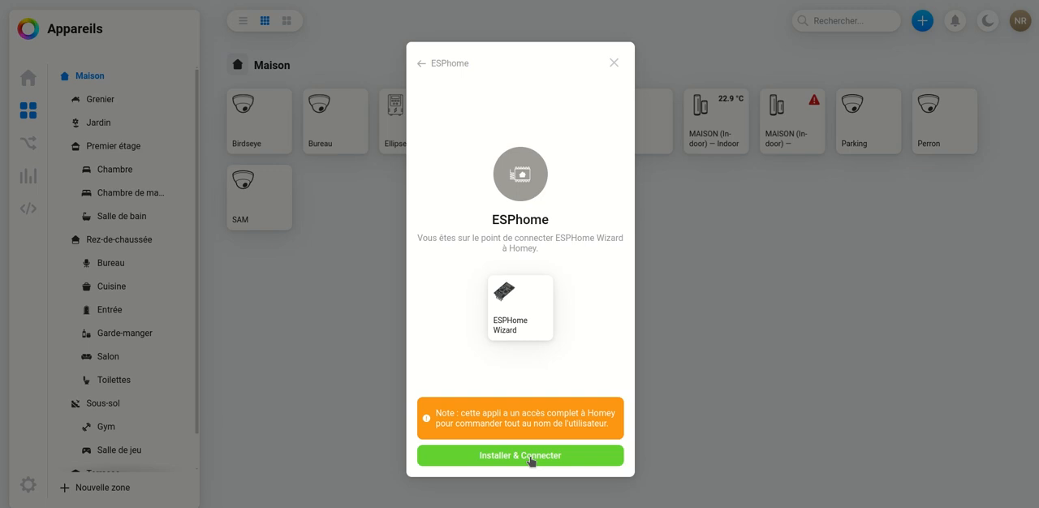
click(614, 63)
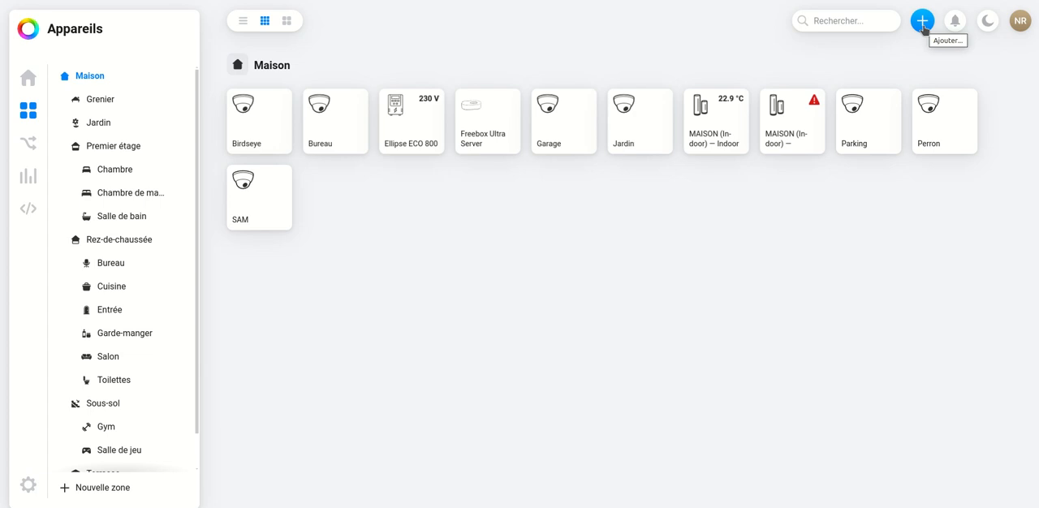
- Add a Homey infrared device, searching for tcl and choosing the TCL Google TV Series remote
click(922, 23)
click(927, 57)
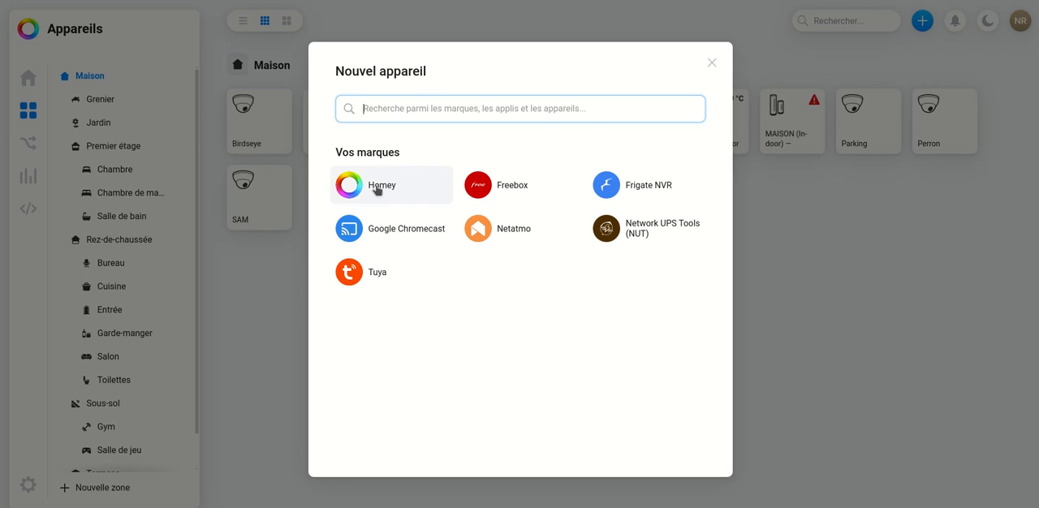
click(374, 189)
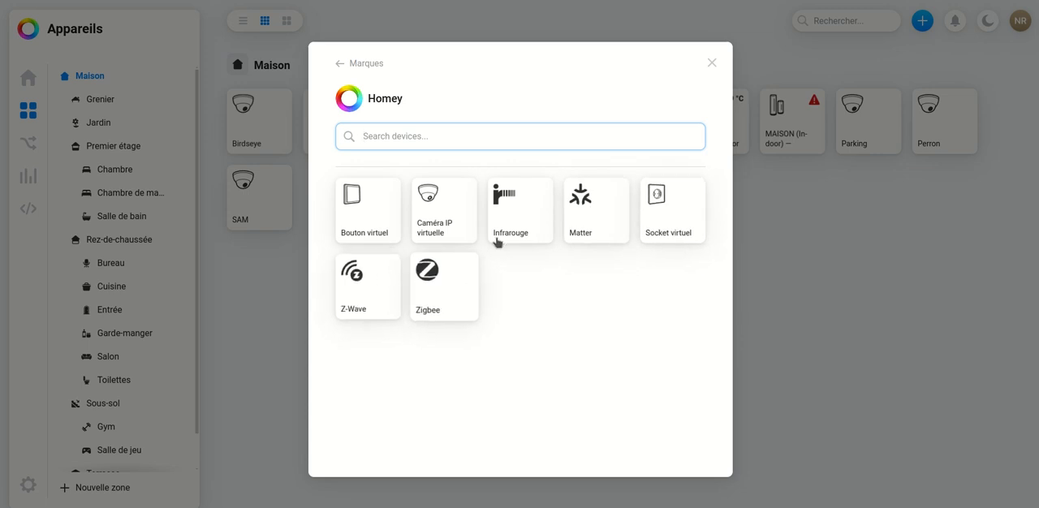
click(512, 208)
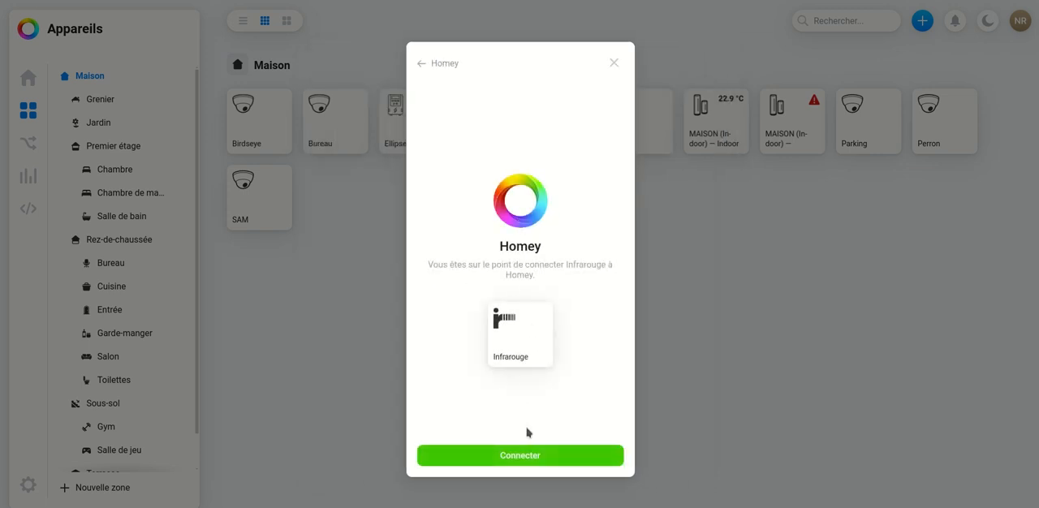
click(530, 456)
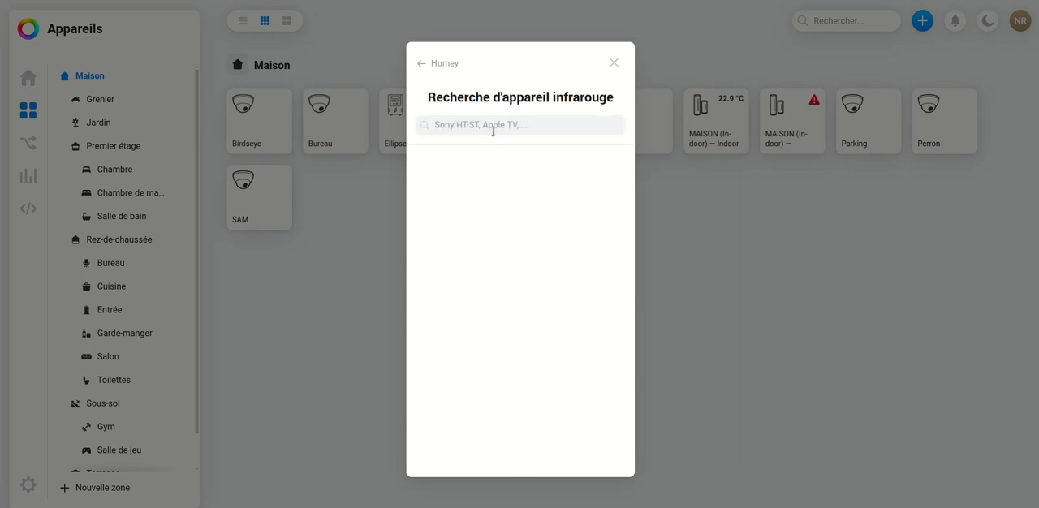
text(tcl)
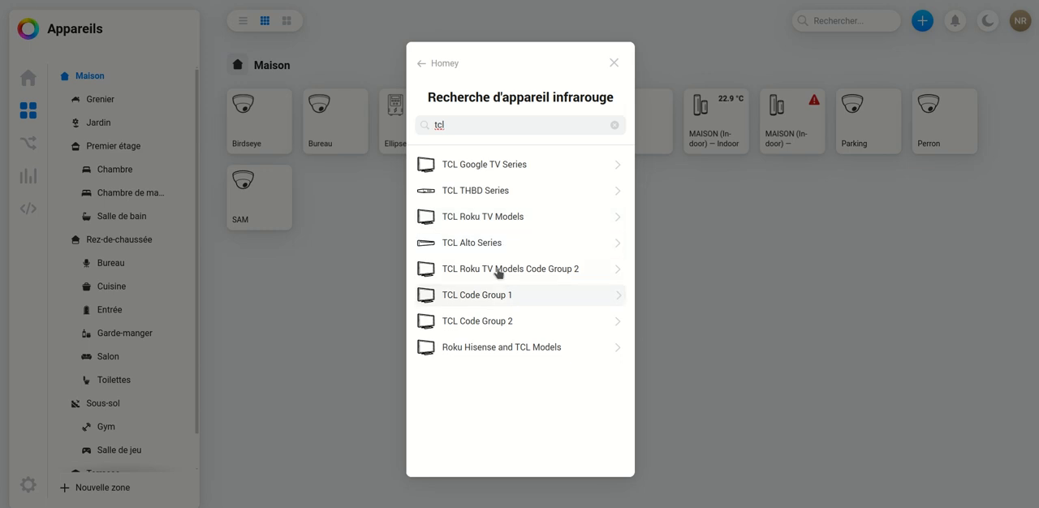
click(520, 166)
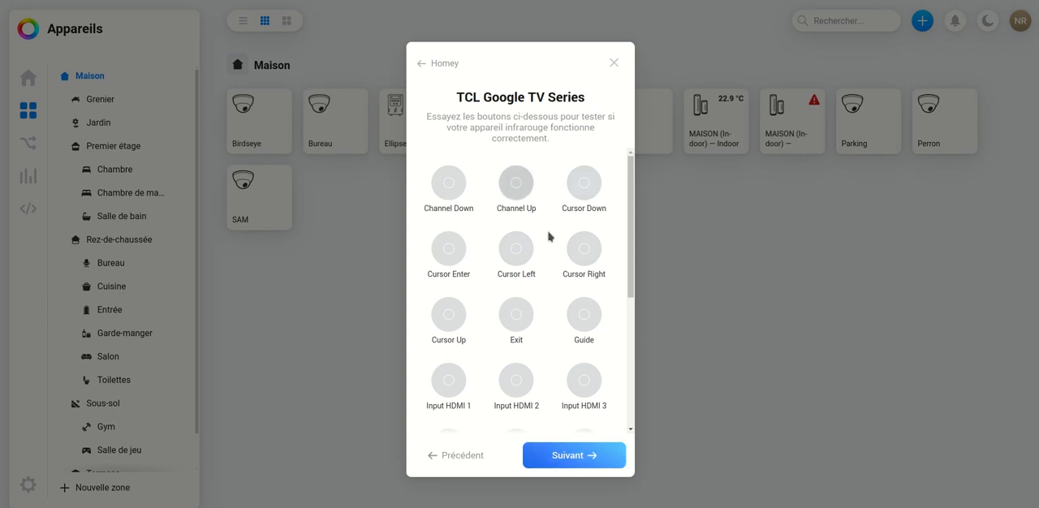
click(579, 460)
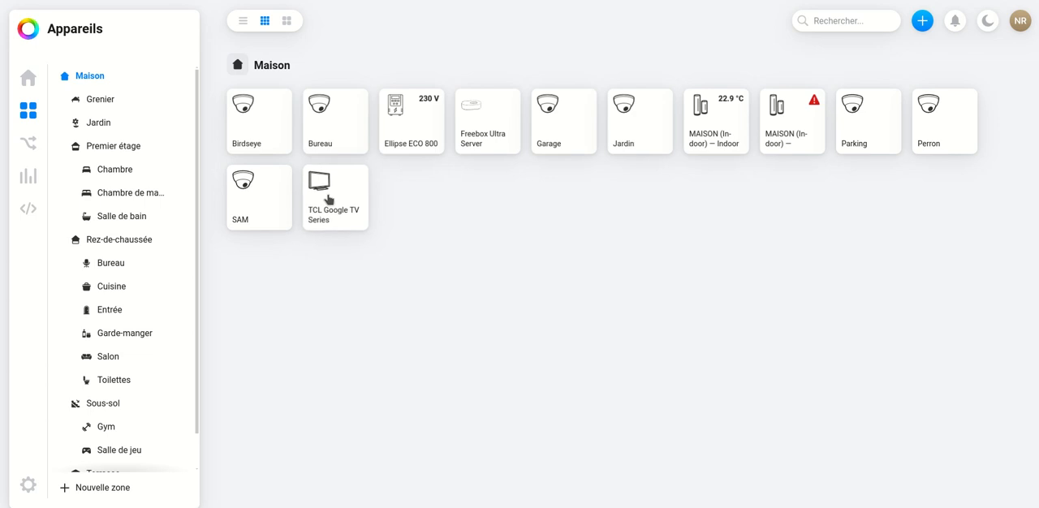
- Examine the TCL Google TV Series device's remote controls, settings and history, and close its details
click(328, 200)
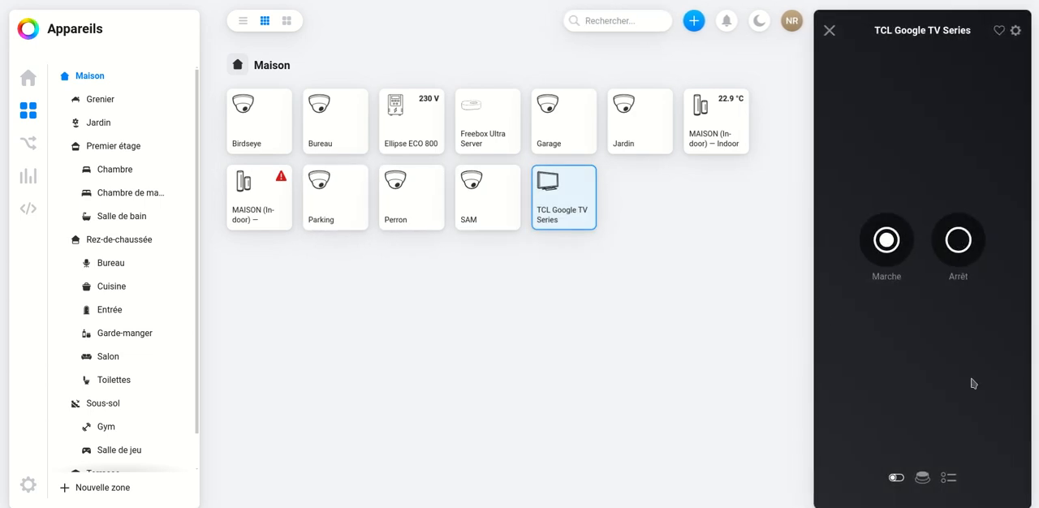
click(922, 477)
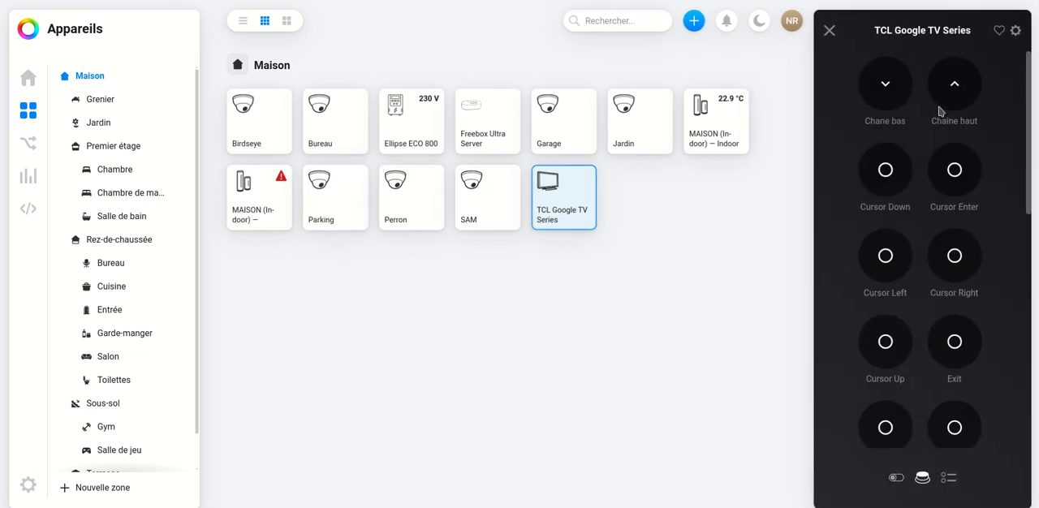
click(1015, 30)
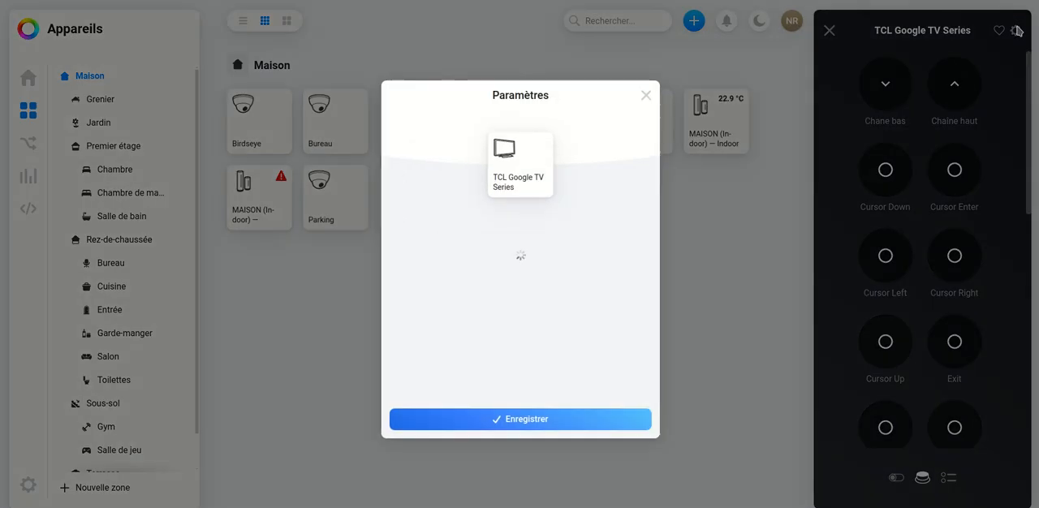
click(646, 95)
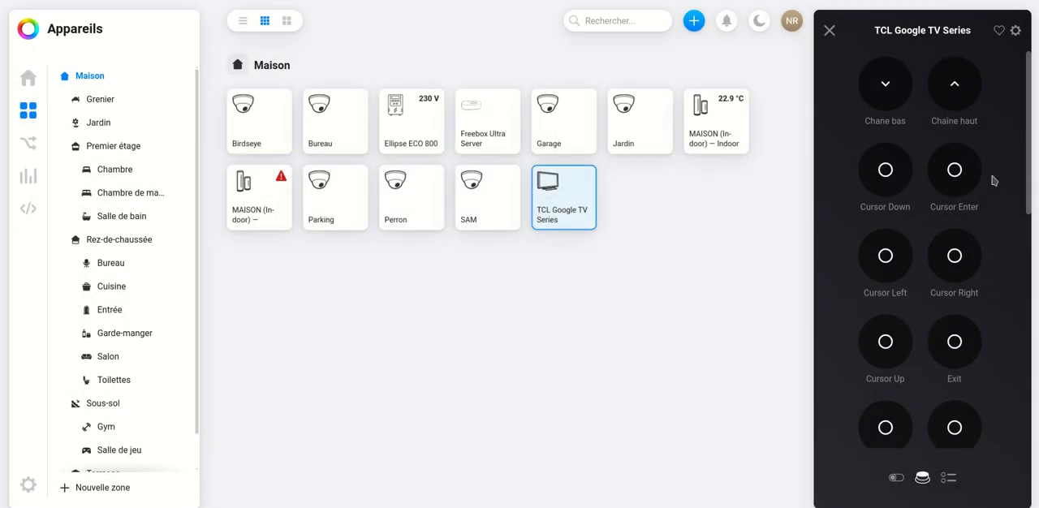
click(951, 480)
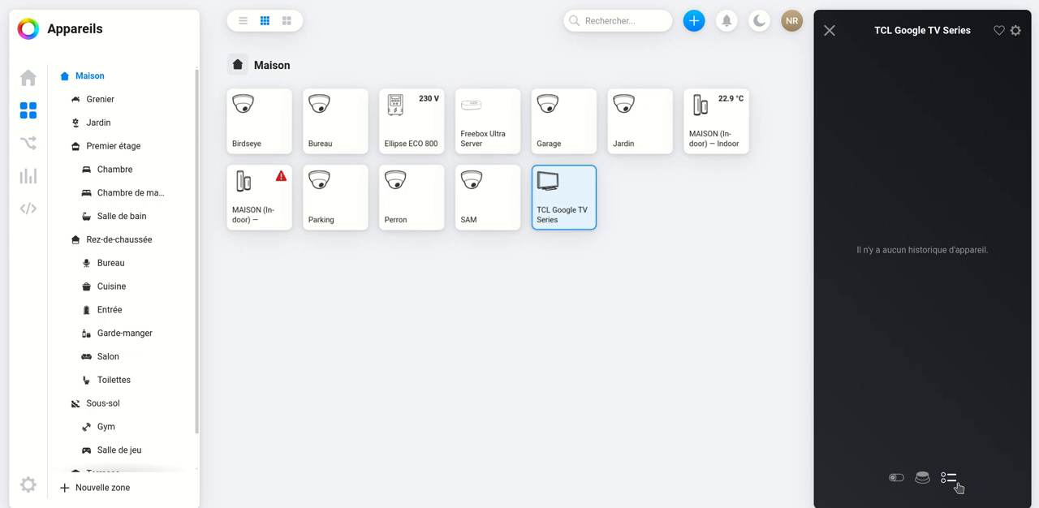
click(922, 479)
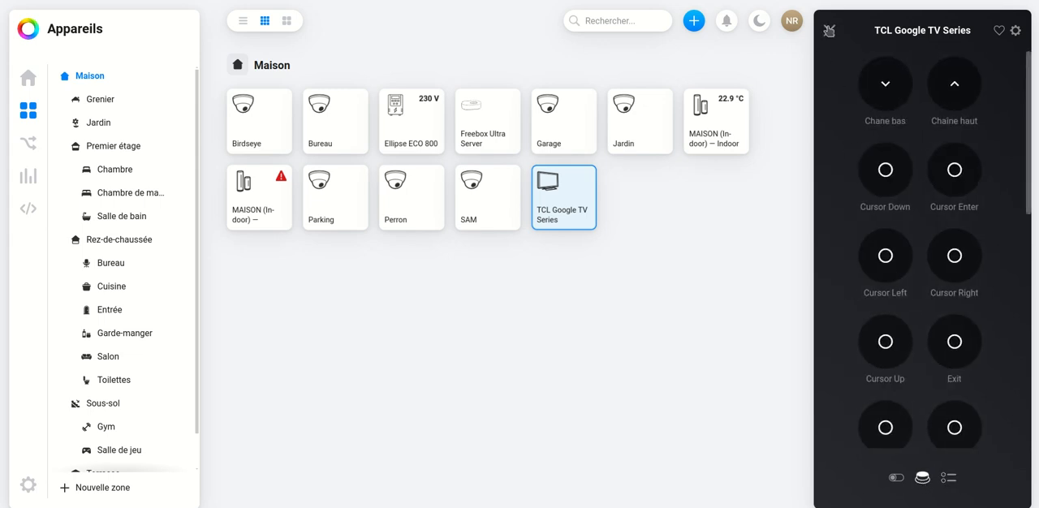
click(829, 30)
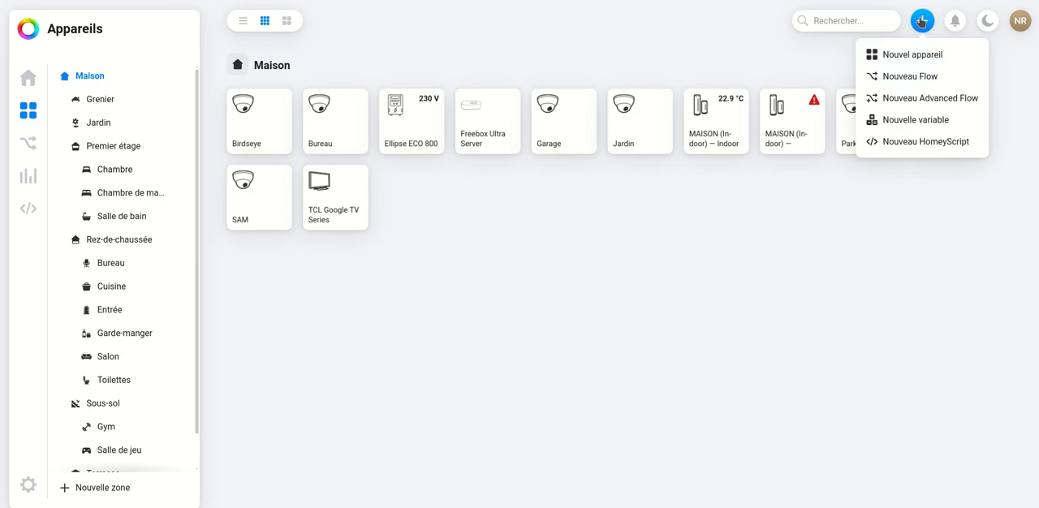
- Connect a new Z-Wave device through Homey and install the Fibaro app for the Prise Murale (Z-Wave Plus)
click(910, 55)
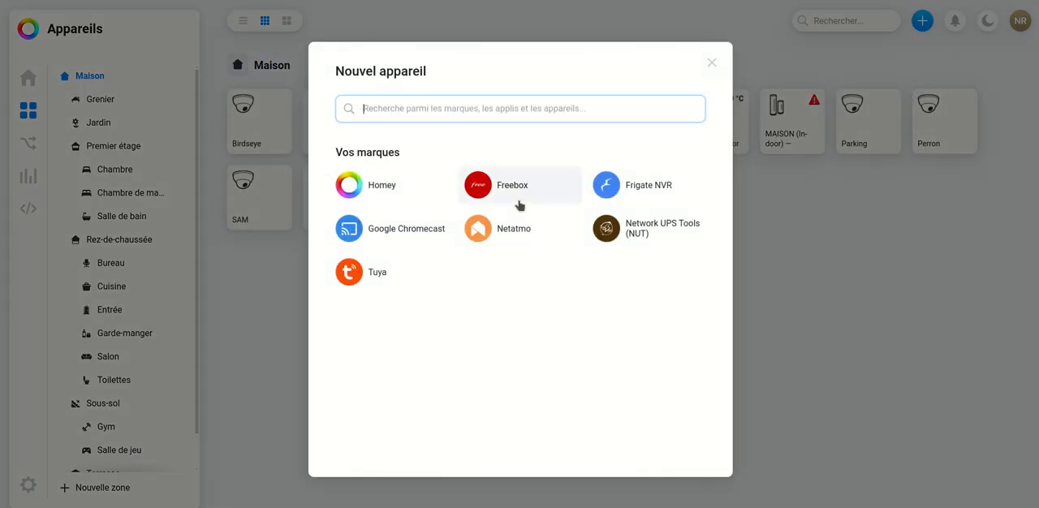
click(379, 187)
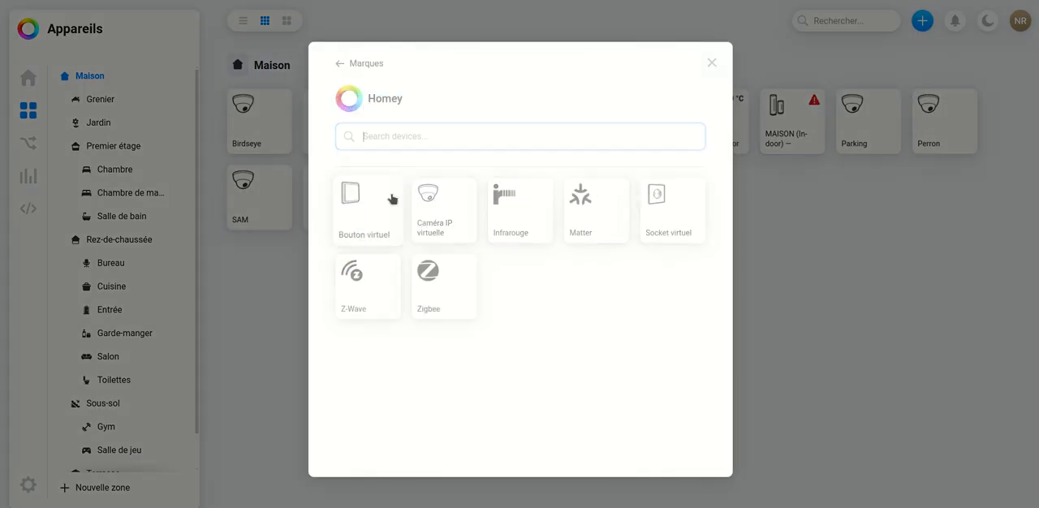
click(358, 286)
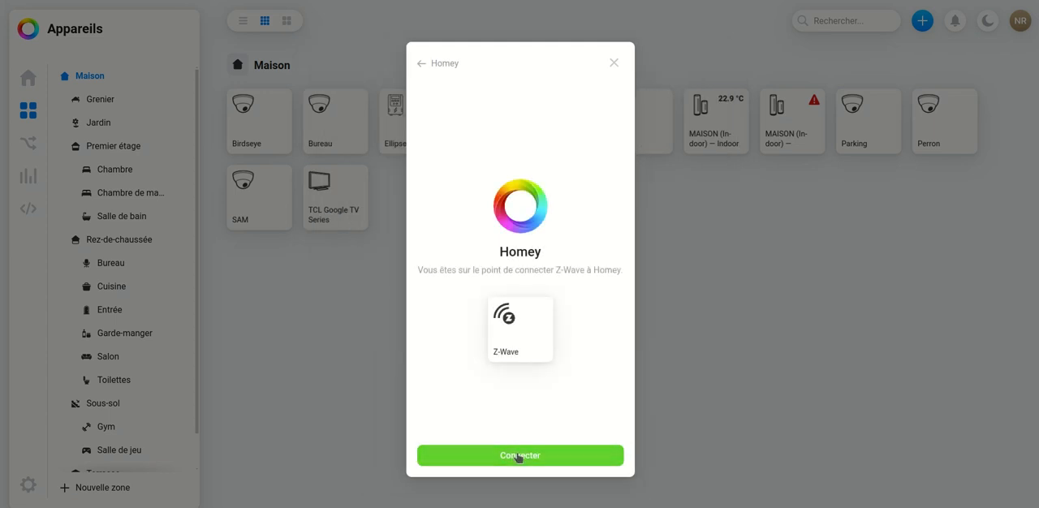
click(518, 455)
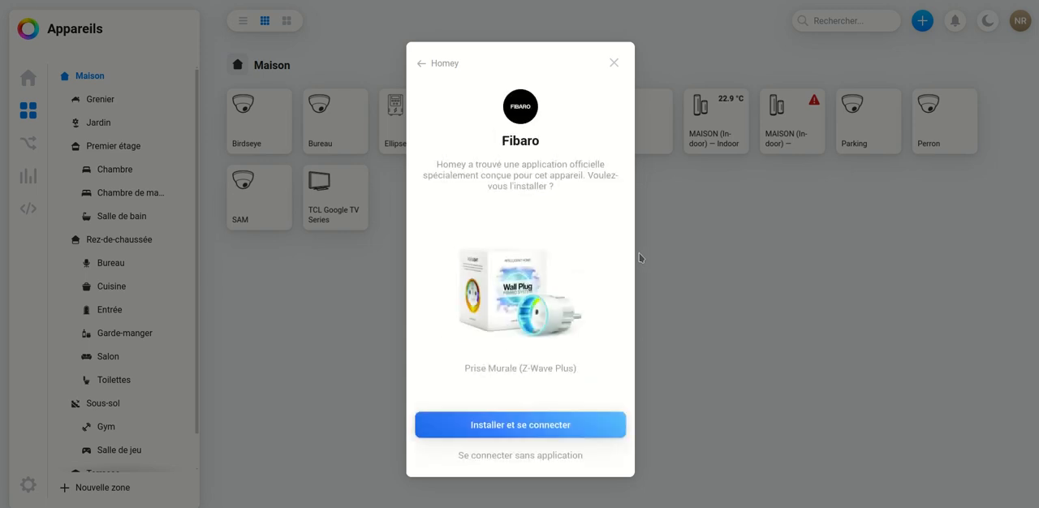
click(533, 424)
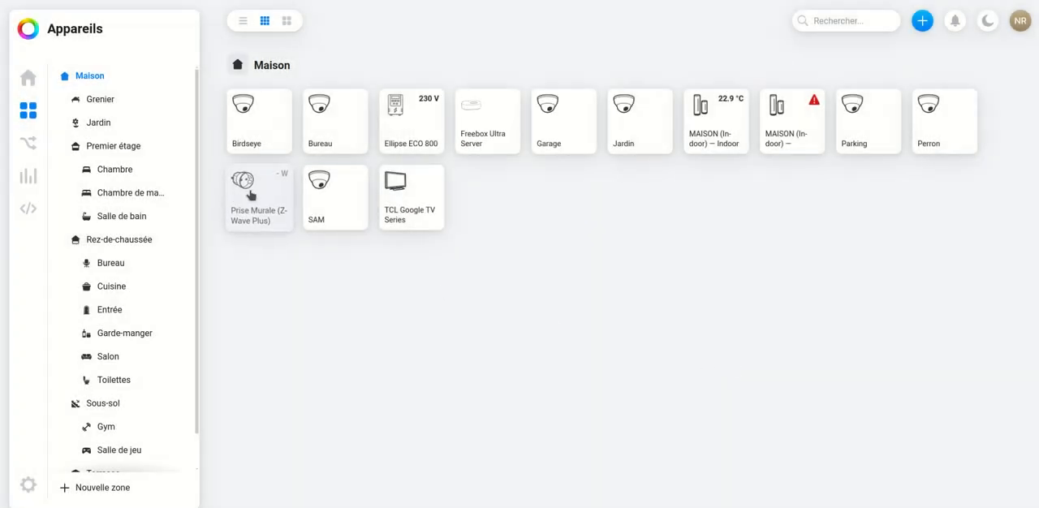
- Open the Prise Murale (Z-Wave Plus) controls and switch the plug on and off
click(250, 195)
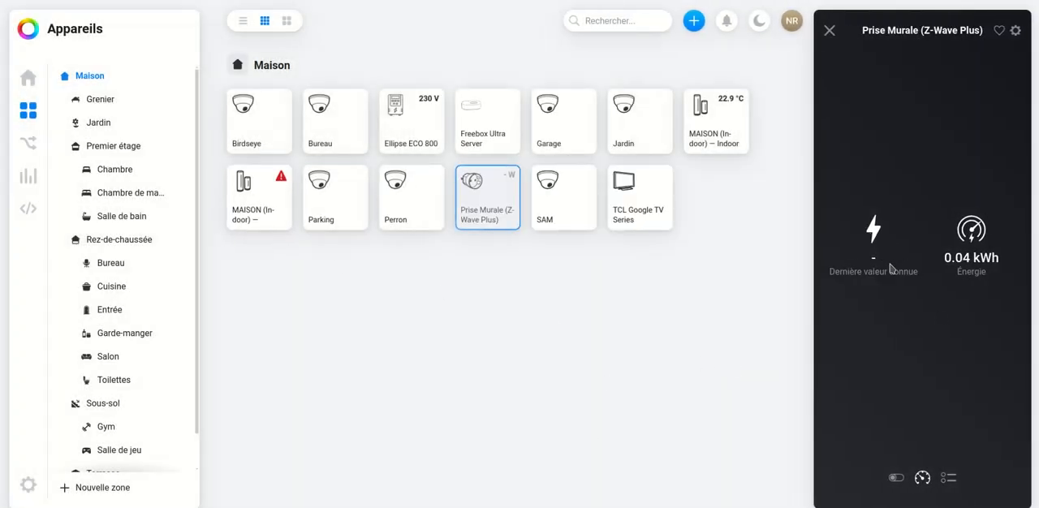
click(897, 480)
click(922, 243)
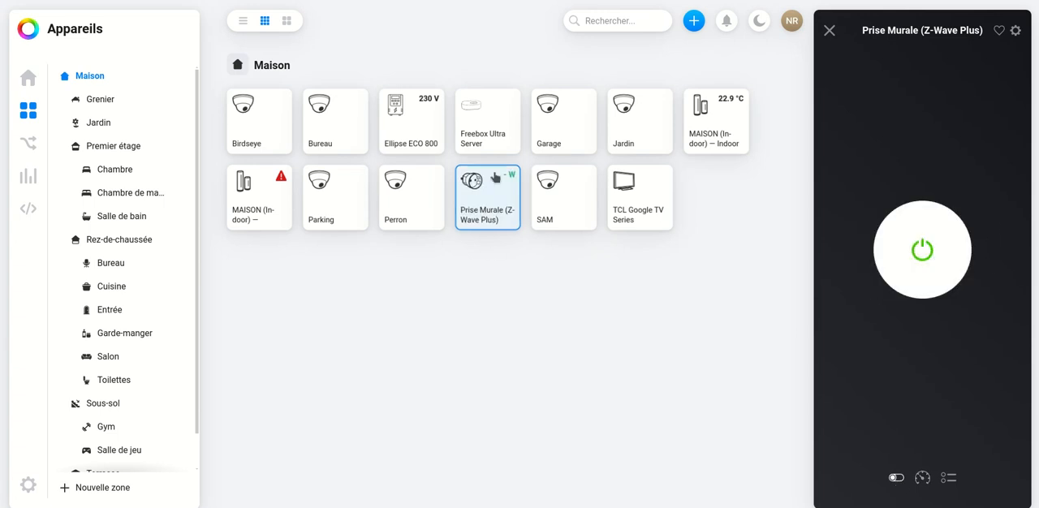
click(928, 258)
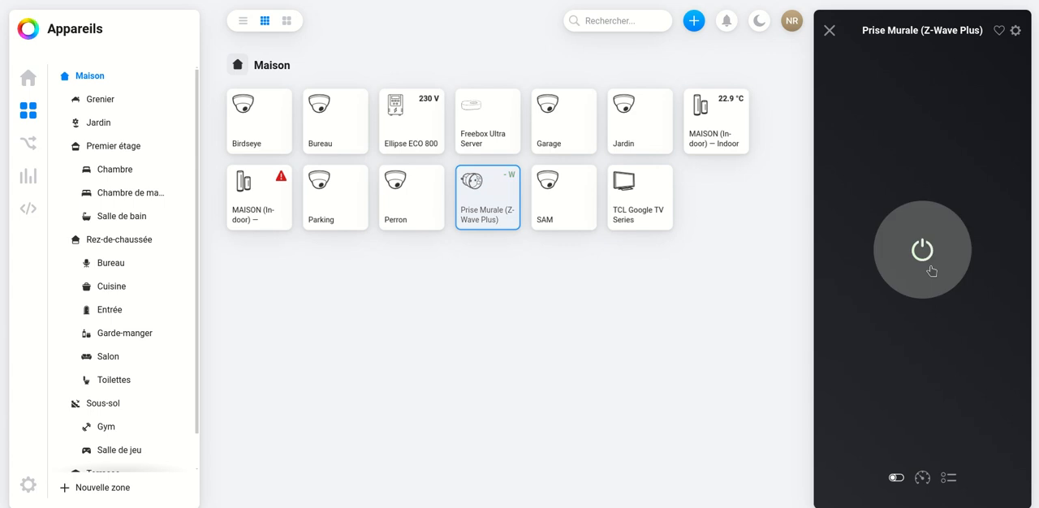
- Review the wall plug's activity history and energy readings and close its details
click(948, 479)
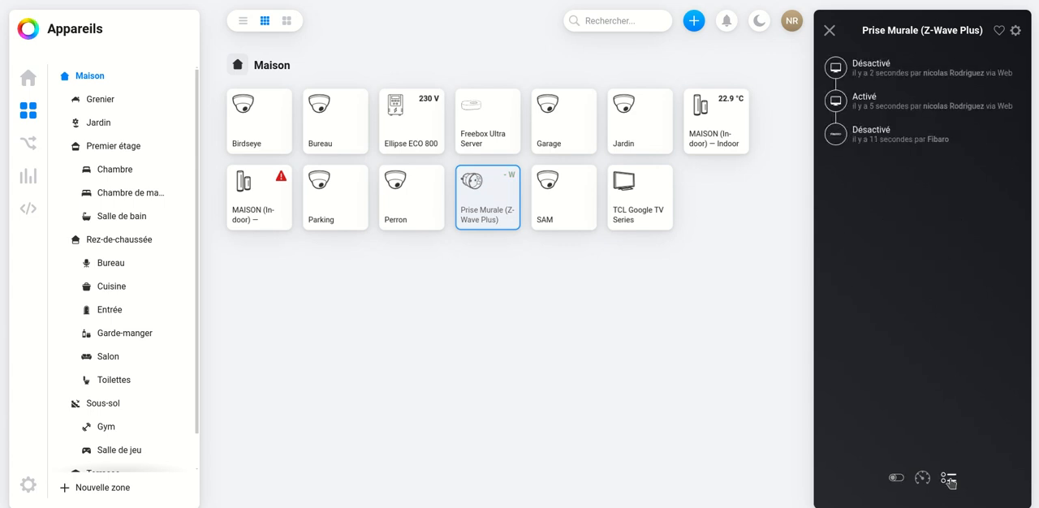
click(922, 484)
click(896, 478)
click(827, 31)
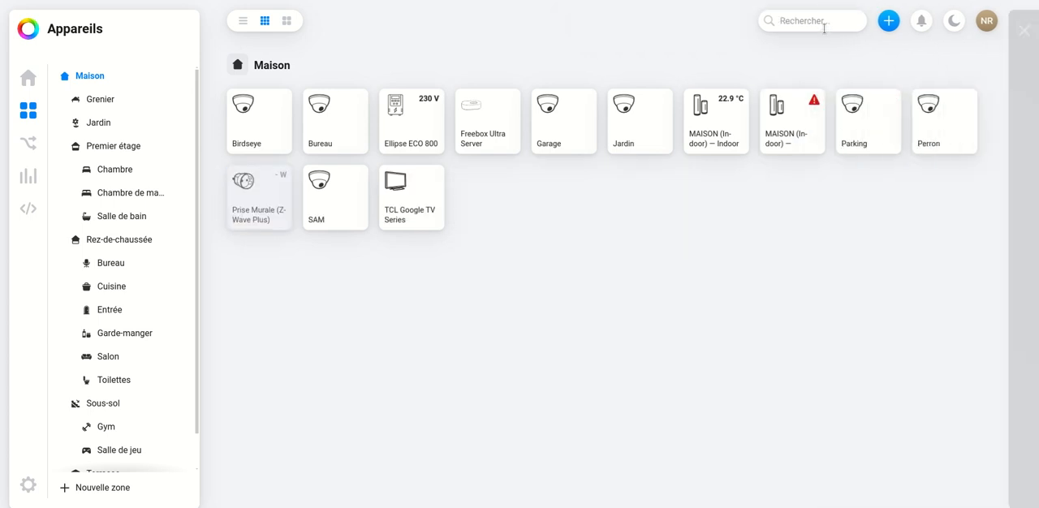
- Start adding a new device, look over Homey's connection types and search the brands for aqar
click(922, 21)
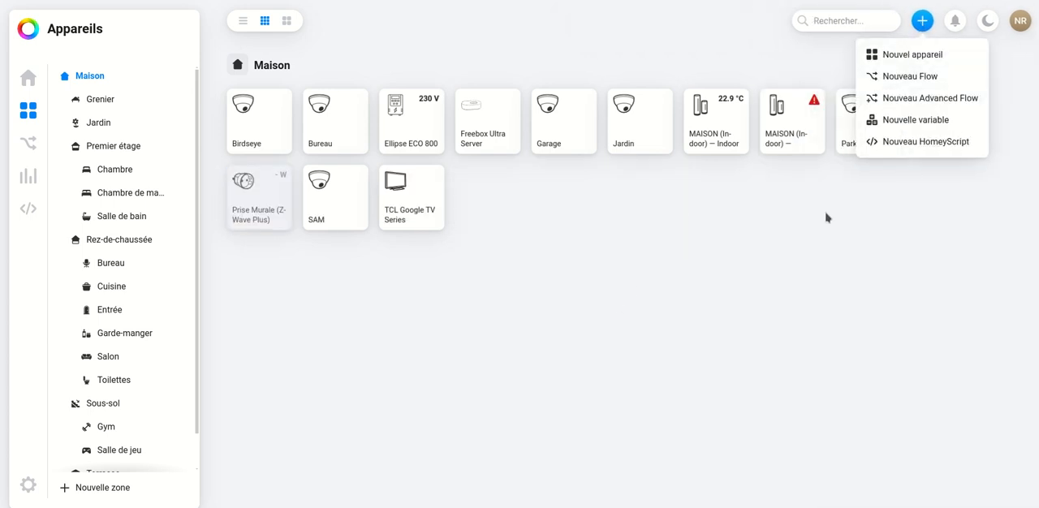
click(907, 55)
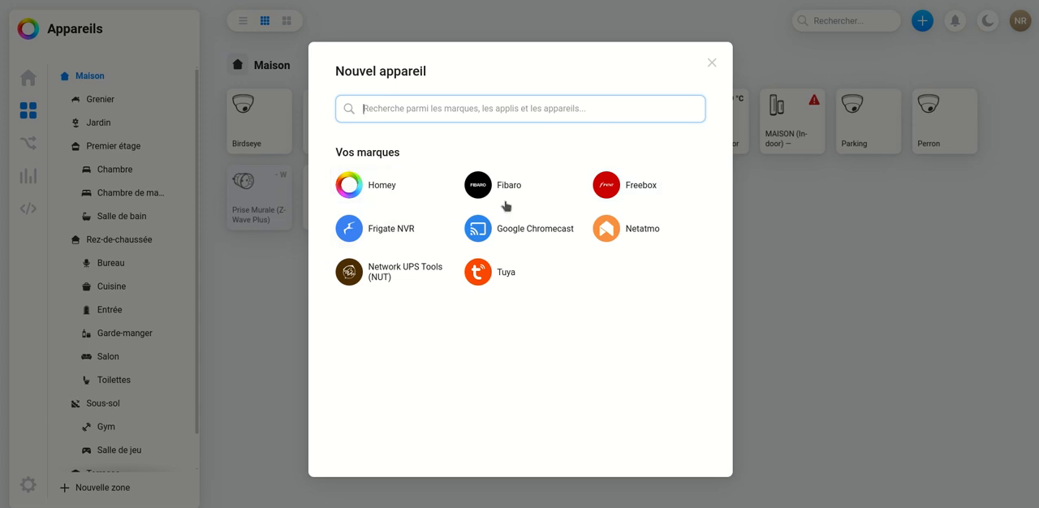
click(371, 199)
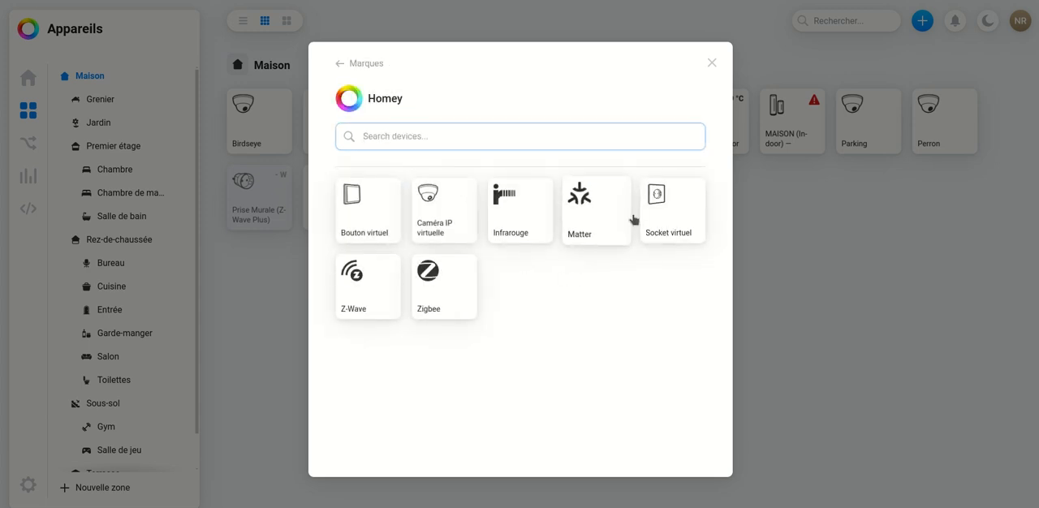
click(342, 63)
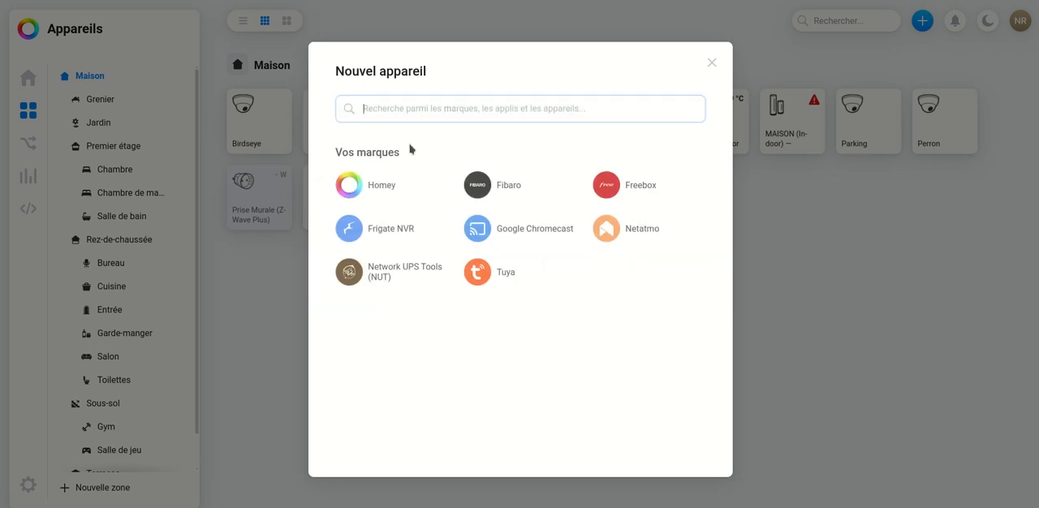
text(aqar)
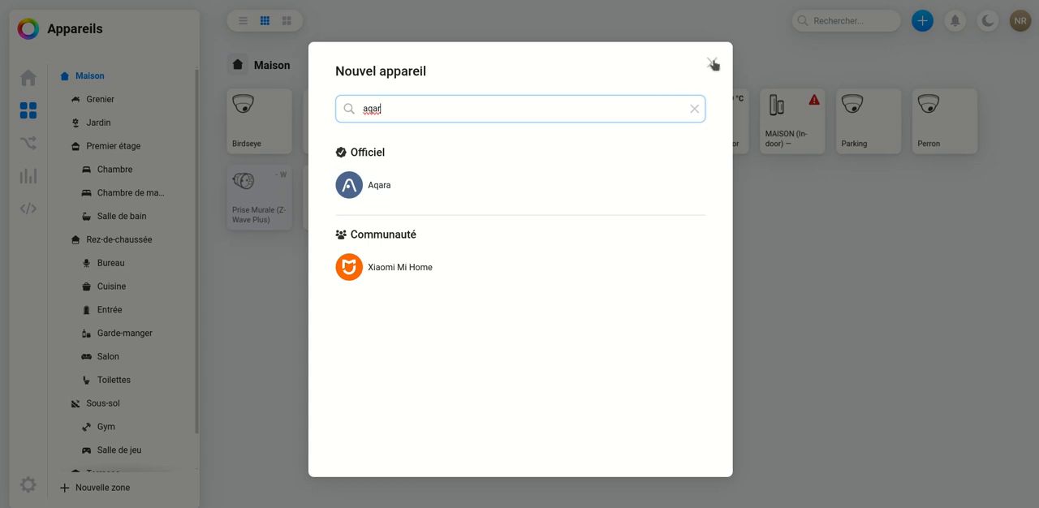
click(695, 108)
click(372, 177)
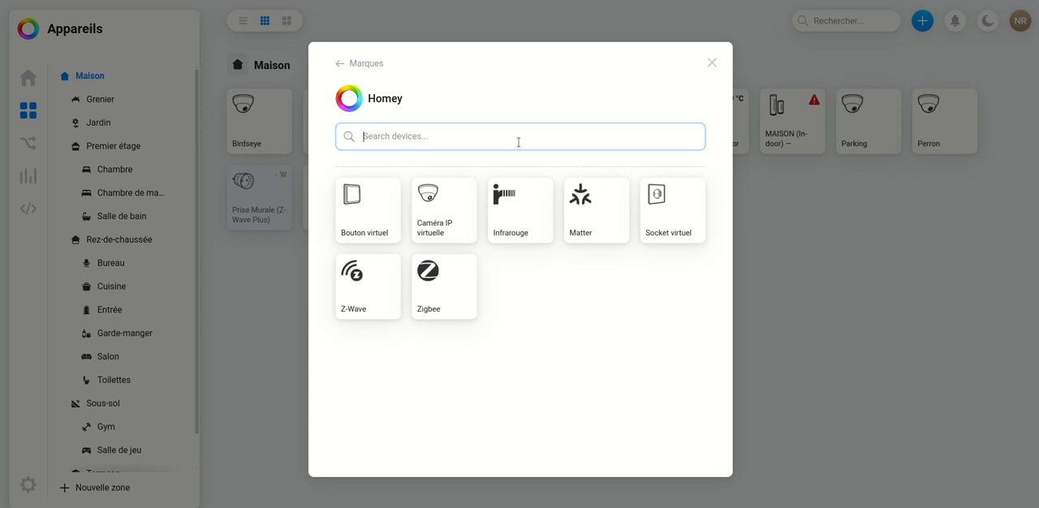
click(341, 64)
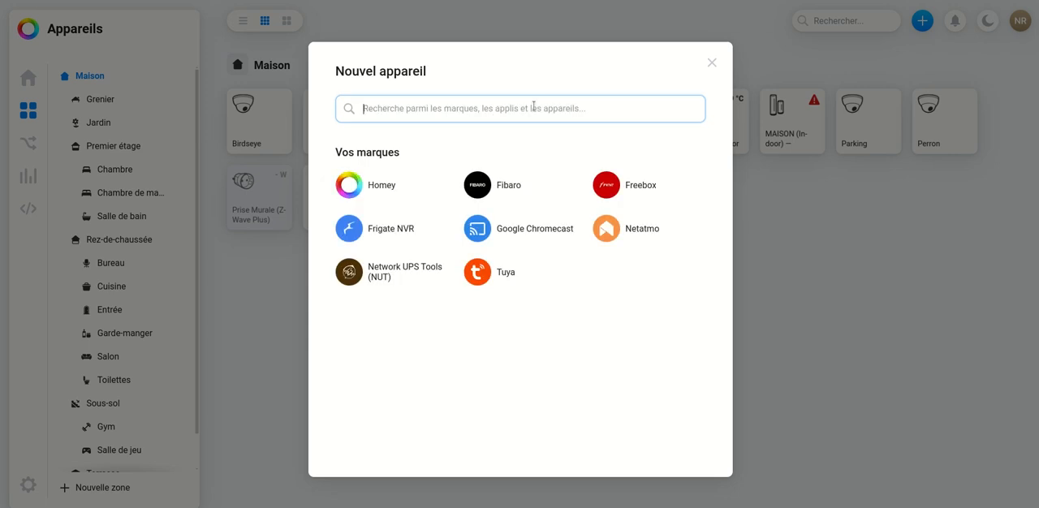
- Search the brands for aqa, select Aqara's Smart plug (EU) and install and connect it over Zigbee
text(aqa)
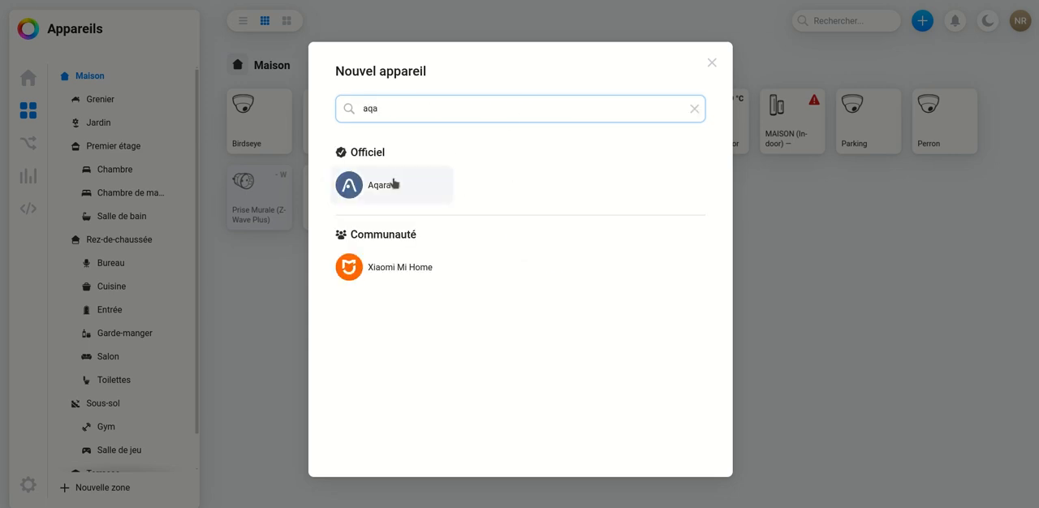
click(393, 183)
scroll(679, 236, down, 5)
scroll(680, 238, down, 8)
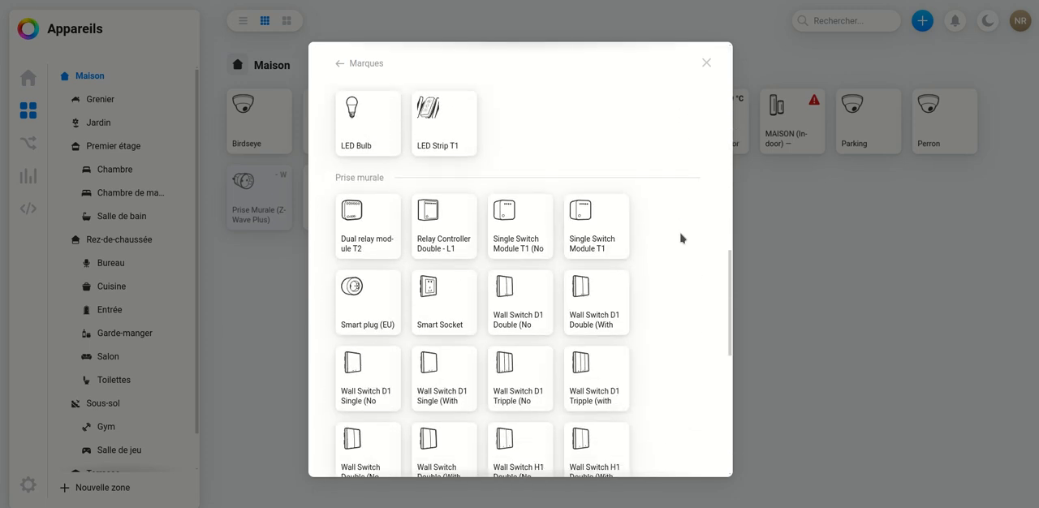
scroll(680, 238, down, 6)
scroll(680, 238, up, 2)
scroll(680, 238, down, 3)
scroll(680, 238, up, 4)
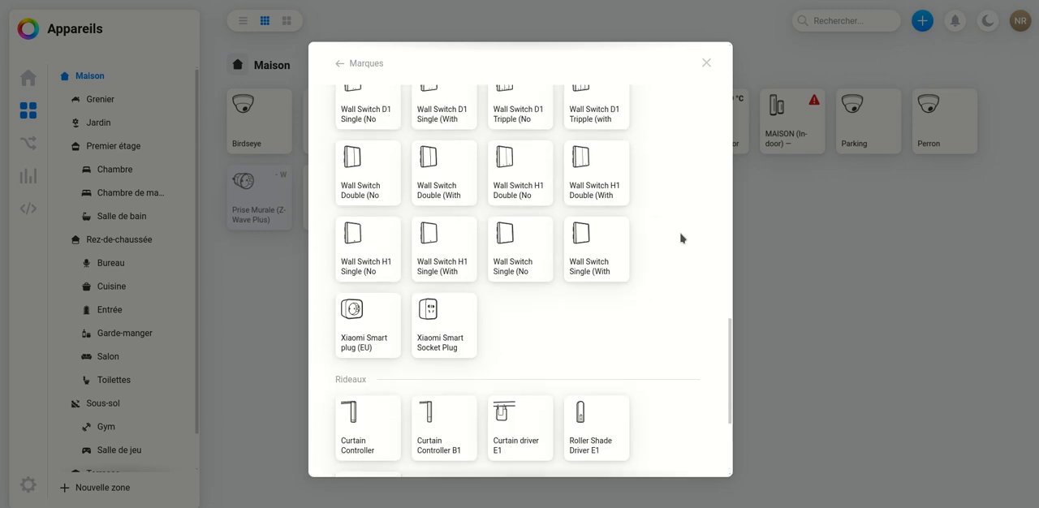
scroll(680, 238, up, 1)
scroll(373, 388, up, 4)
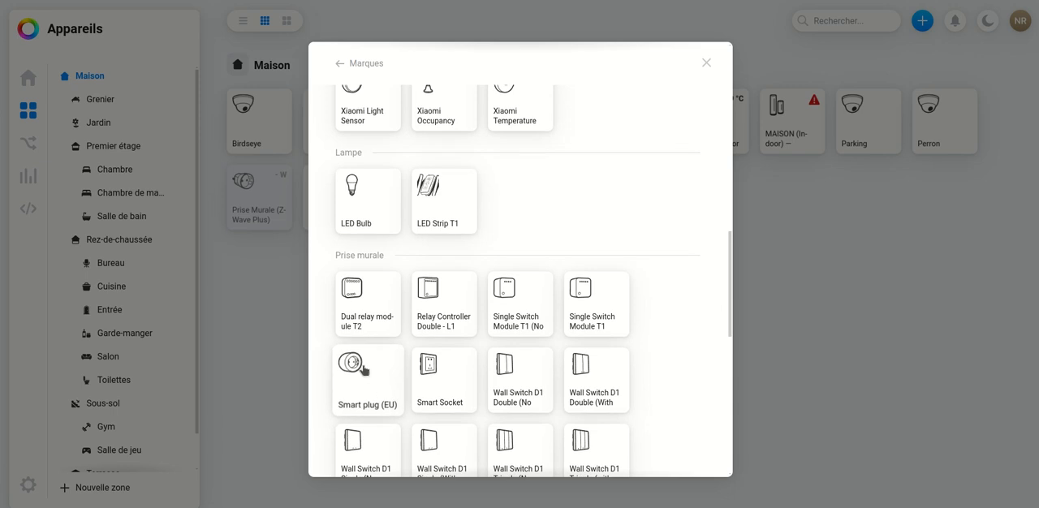
click(363, 370)
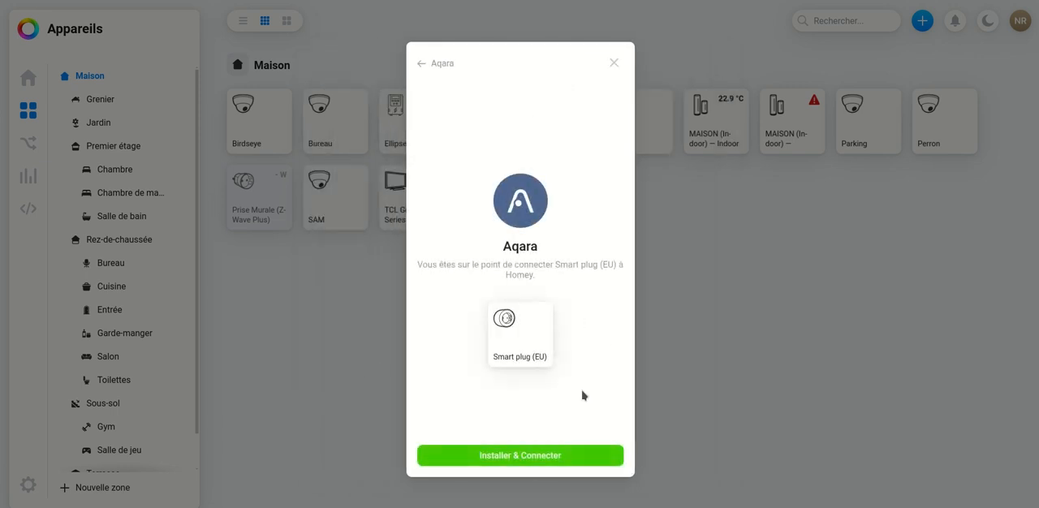
click(539, 453)
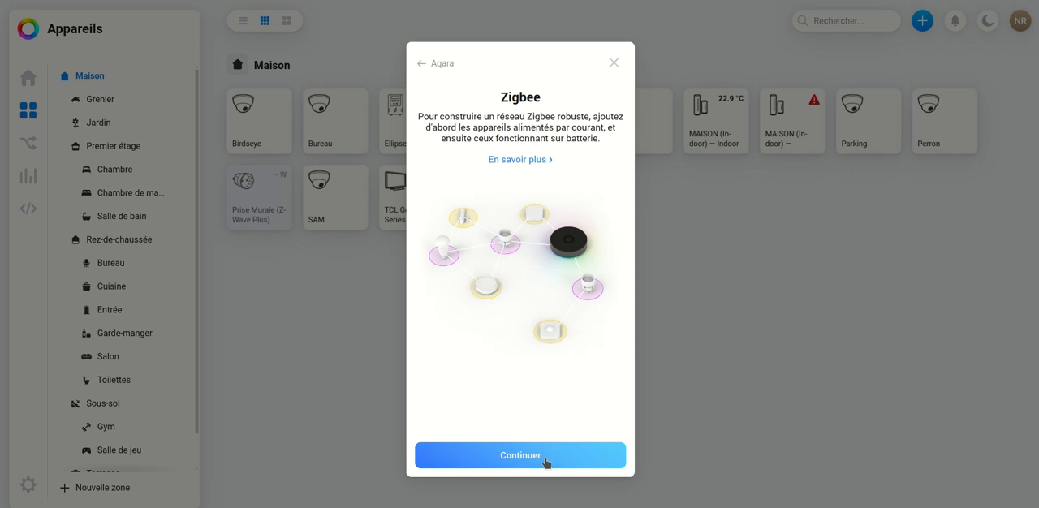
click(554, 451)
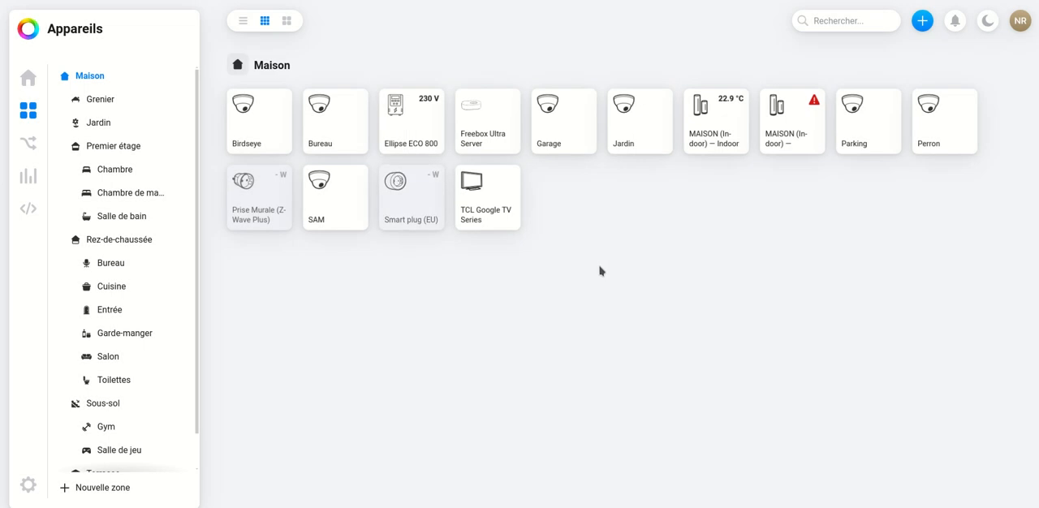
- Open the Smart plug (EU), look over its activity history, switch it on and off, and close its details
click(410, 209)
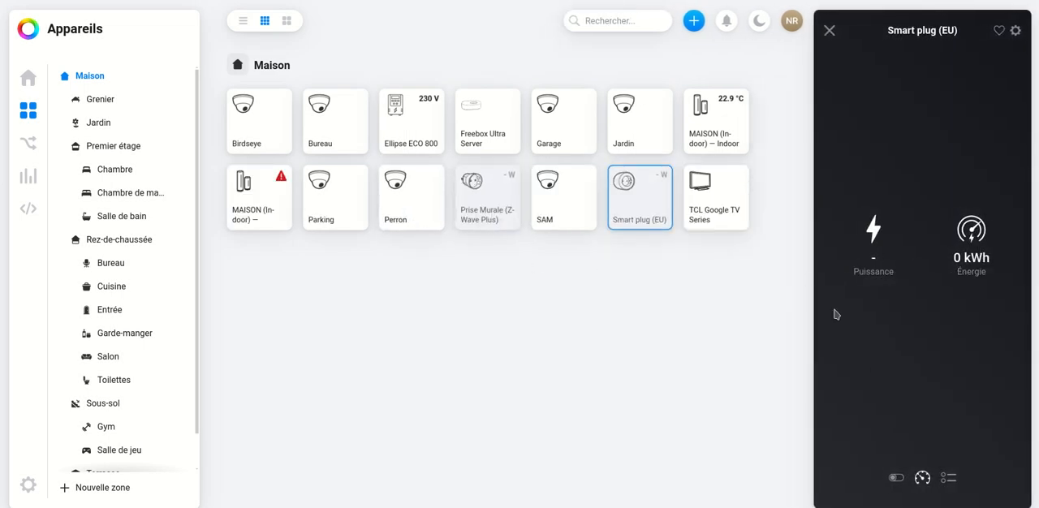
click(896, 477)
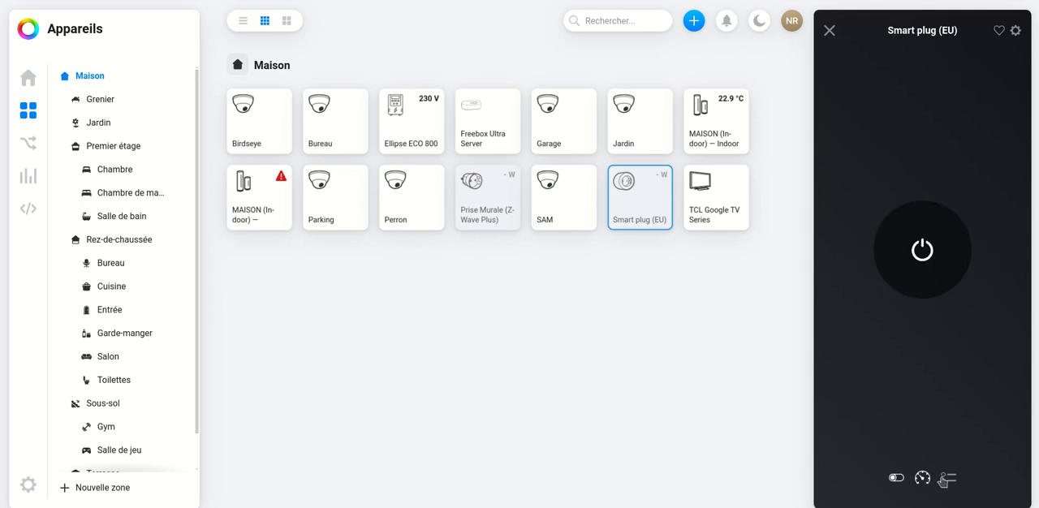
click(944, 479)
click(894, 478)
click(920, 248)
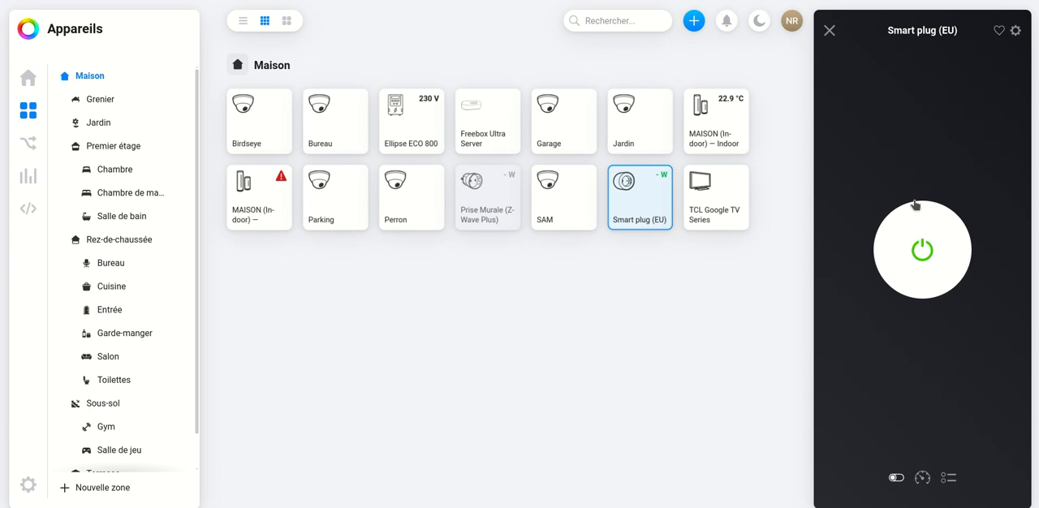
click(923, 249)
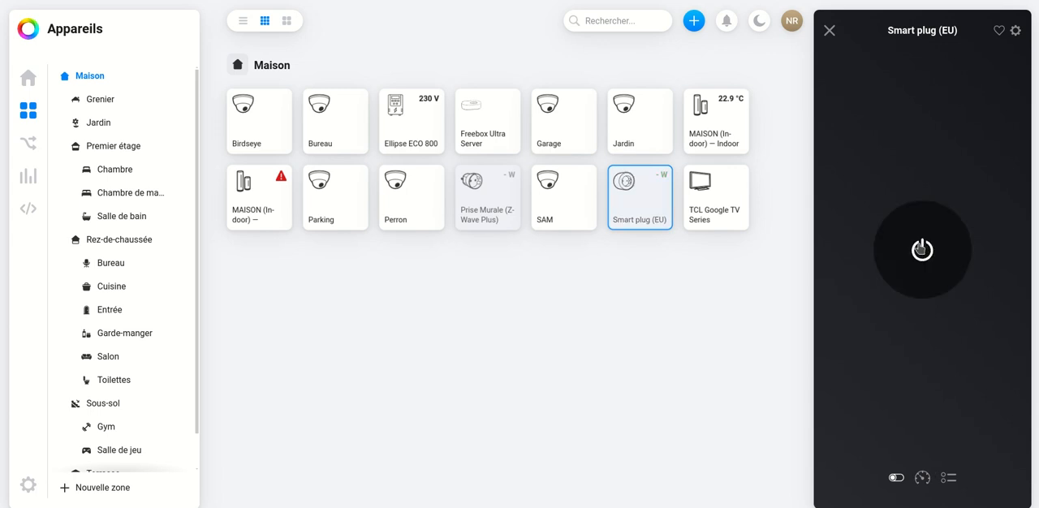
click(829, 30)
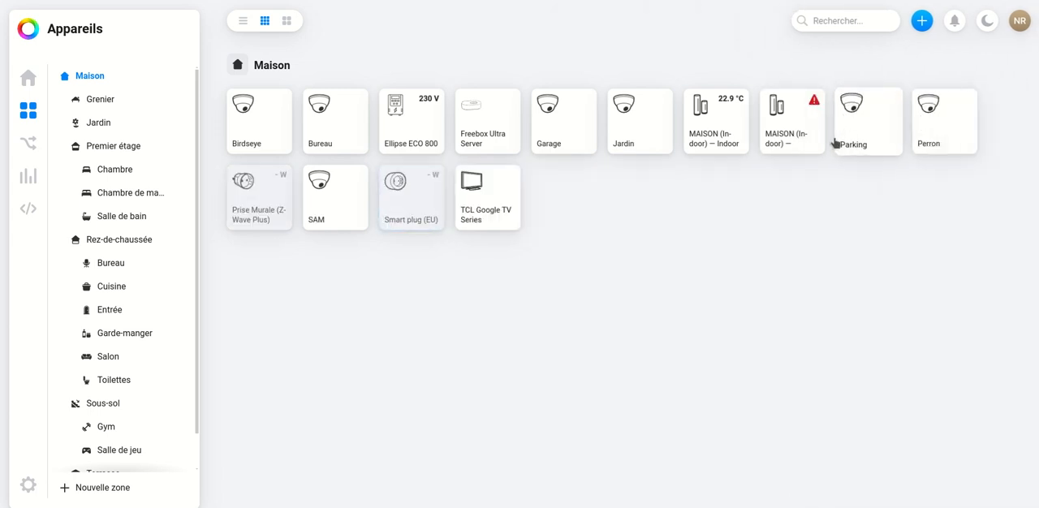
- Start adding a new Matter device through the Homey brand and proceed to the pairing code entry
click(921, 21)
click(892, 52)
click(390, 200)
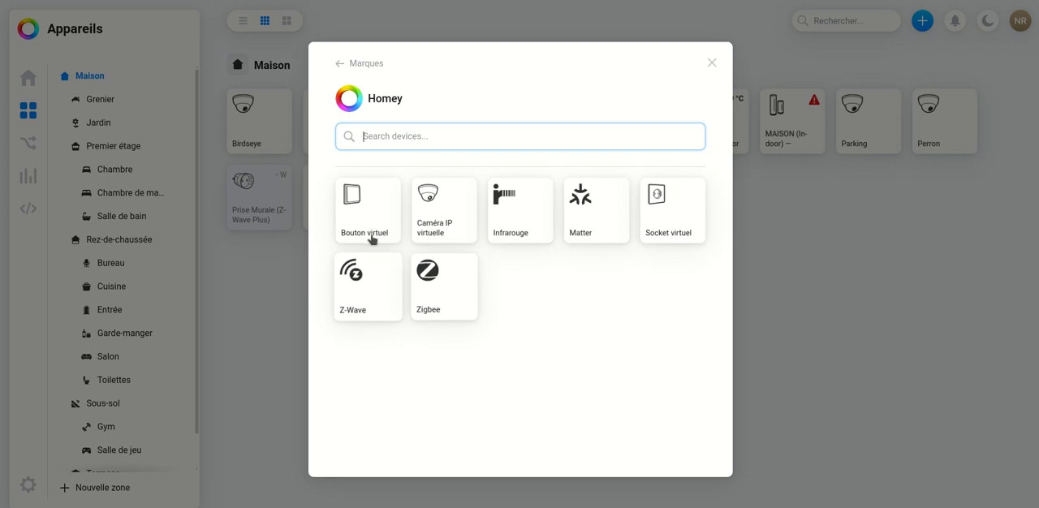
click(591, 198)
click(549, 455)
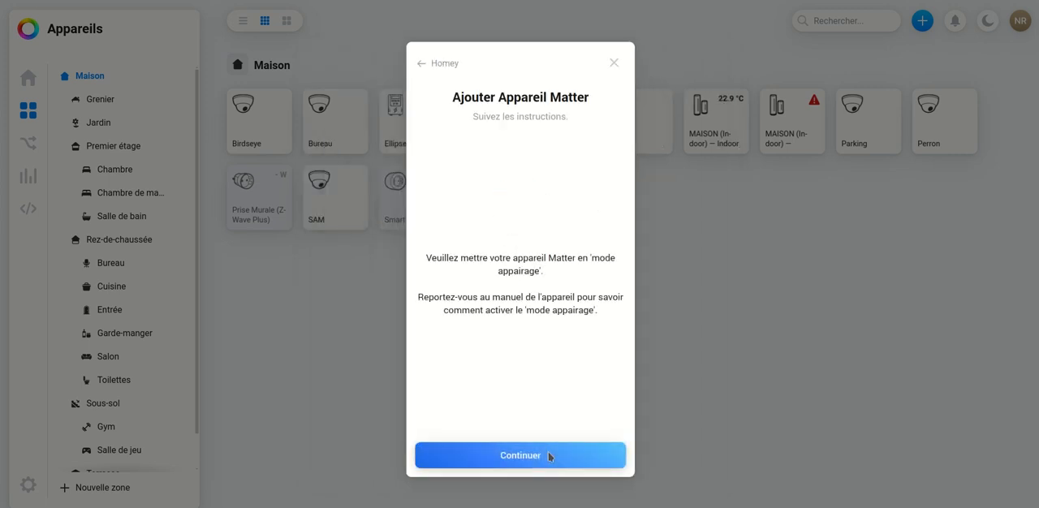
click(548, 452)
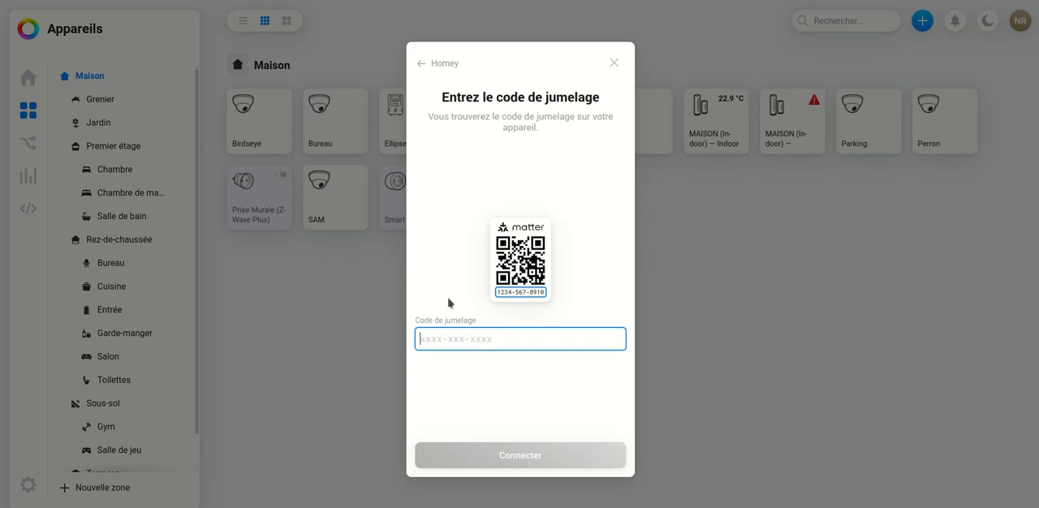
- Enter the Matter device's pairing code and try to connect the device
text(1159-225-9398)
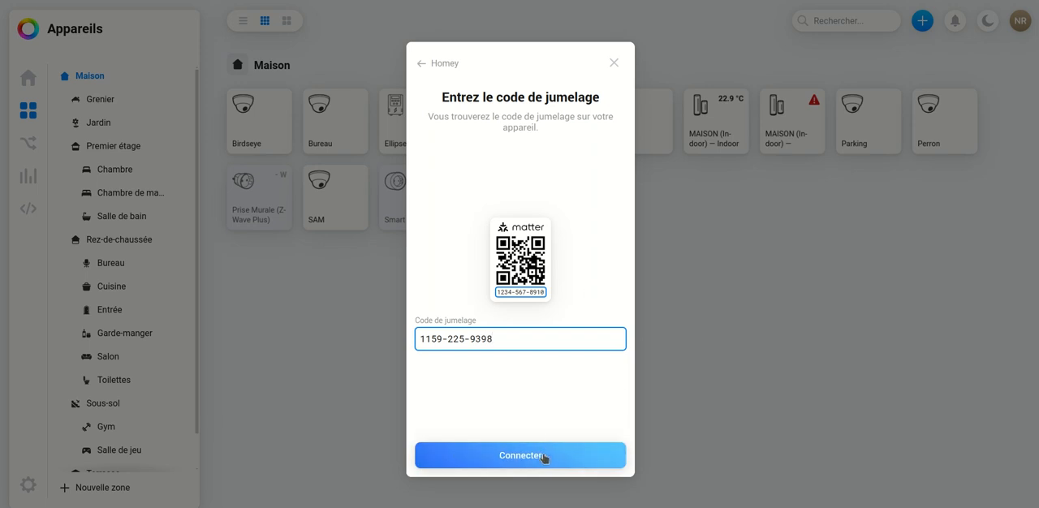
click(544, 457)
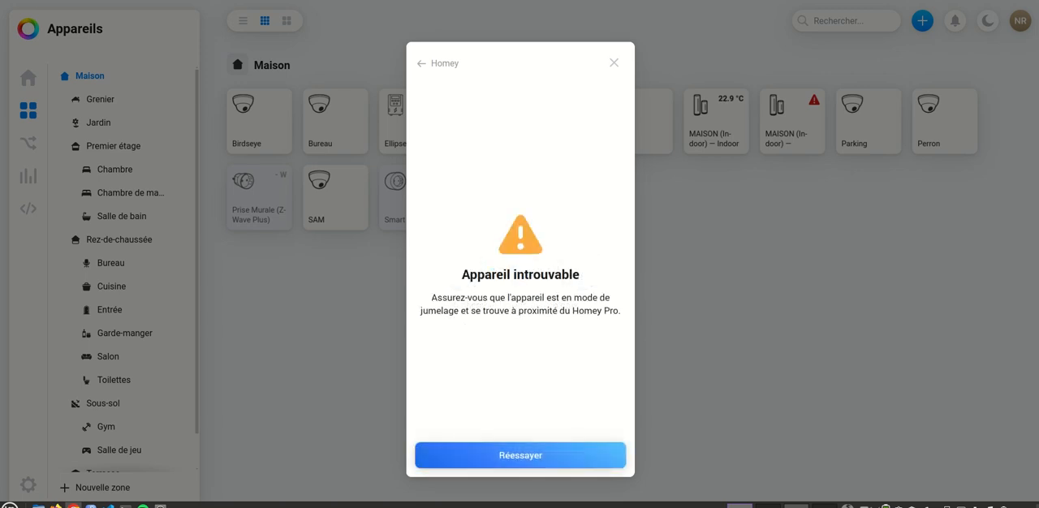
- Retry the Matter pairing with the code already entered
click(527, 456)
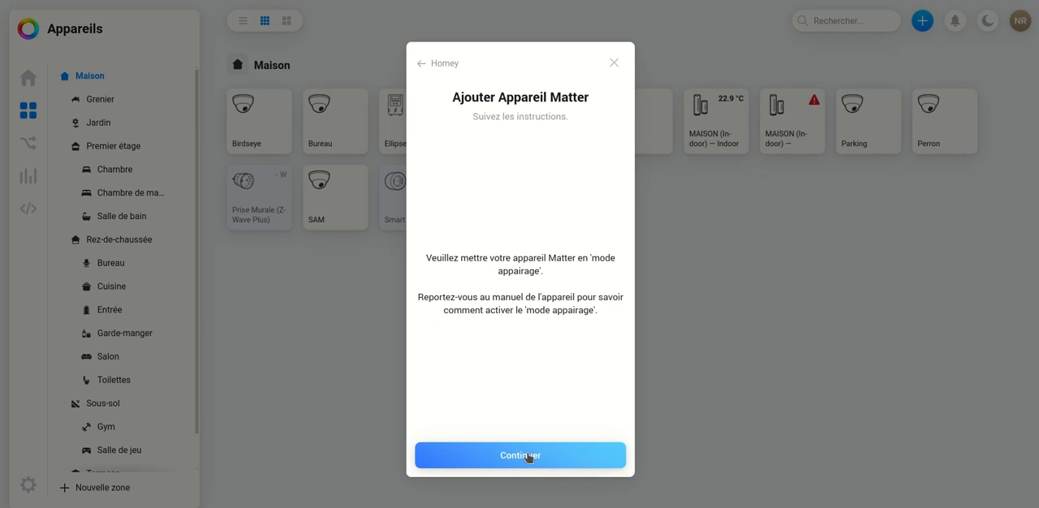
click(528, 456)
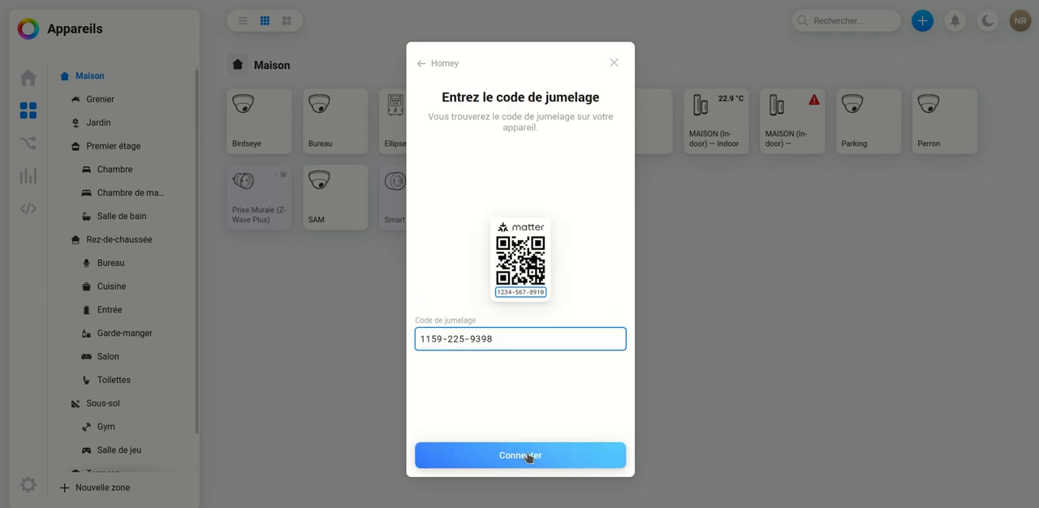
click(528, 458)
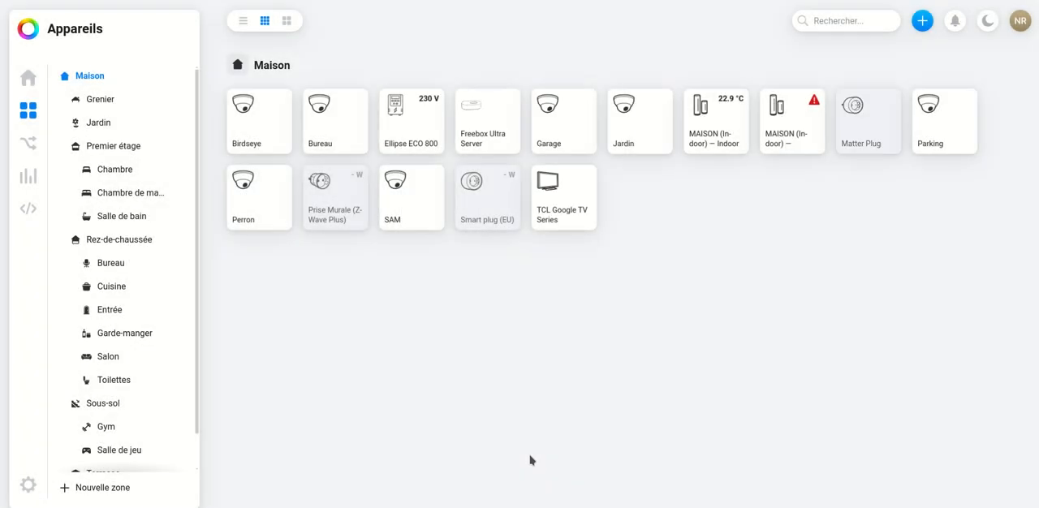
- Open the Matter Plug, check its activity history, switch it on and off, and close its details
click(867, 120)
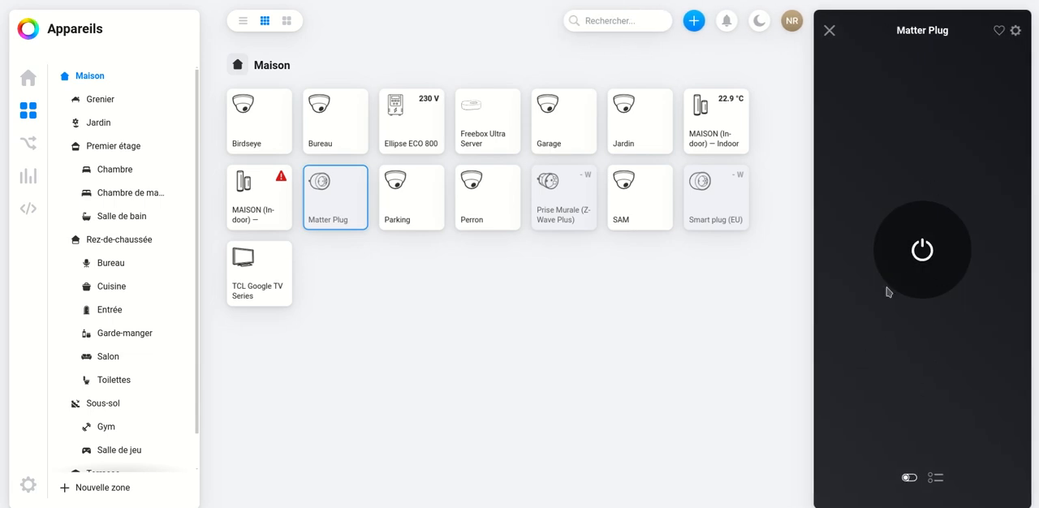
click(935, 478)
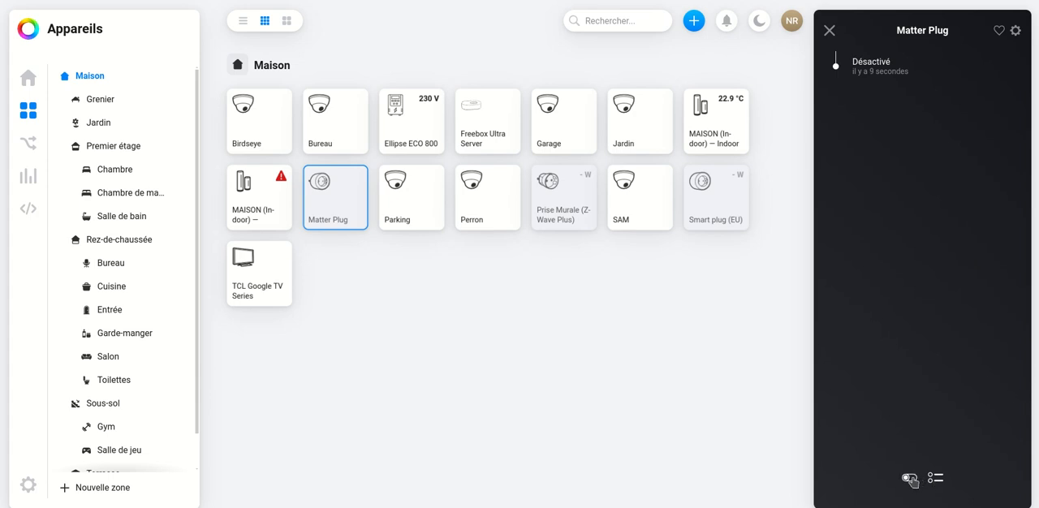
click(909, 478)
click(924, 249)
click(925, 249)
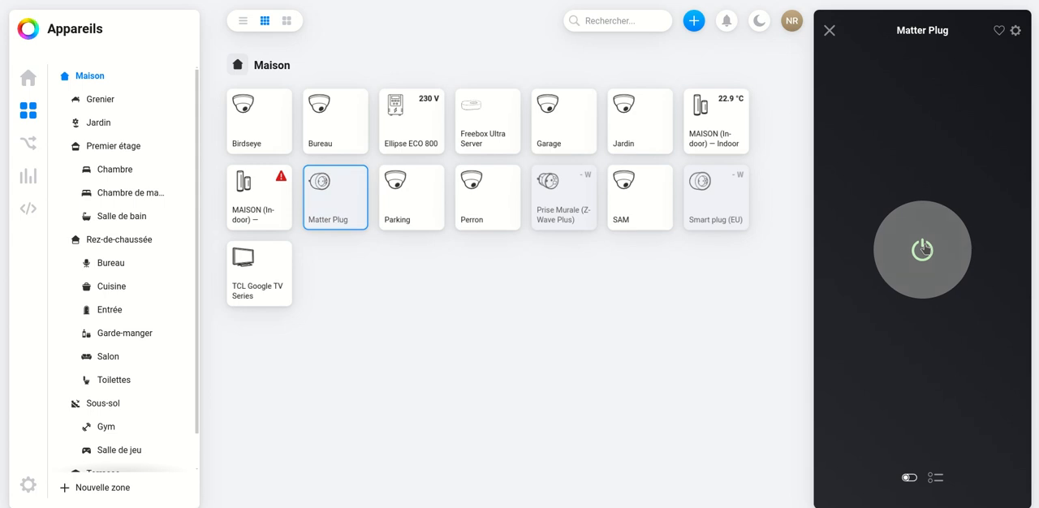
click(829, 31)
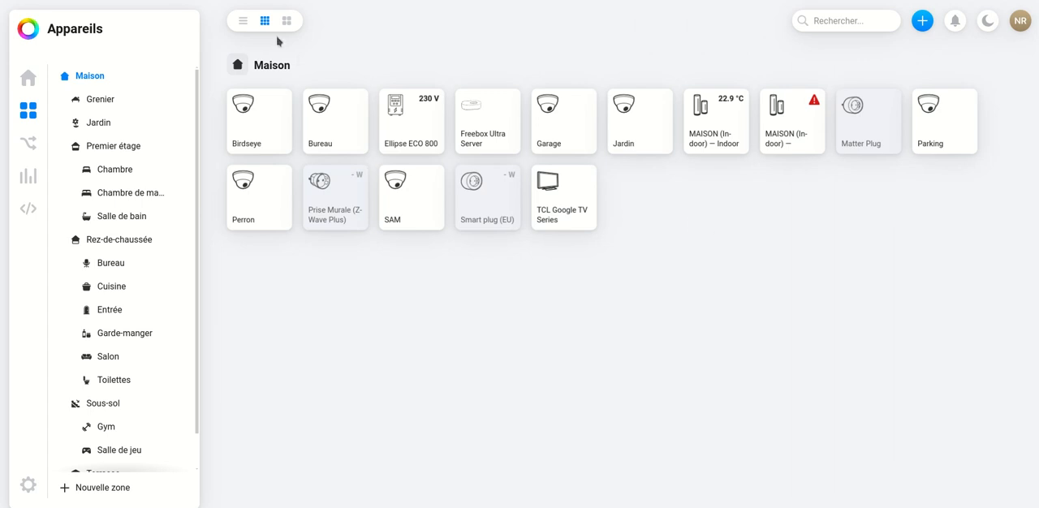
- Show the devices as a list, add the Bureau camera to the favourites and check the home page
click(243, 22)
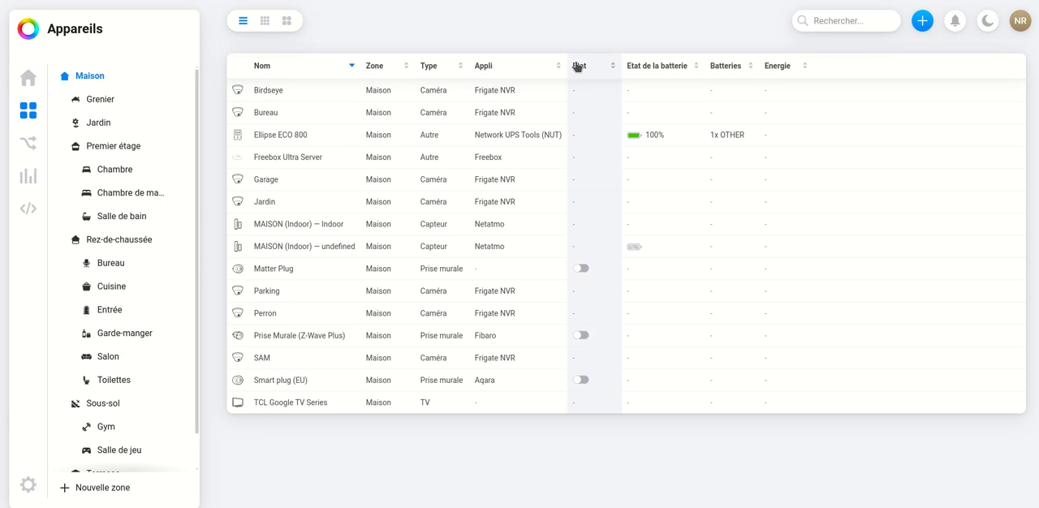
click(581, 269)
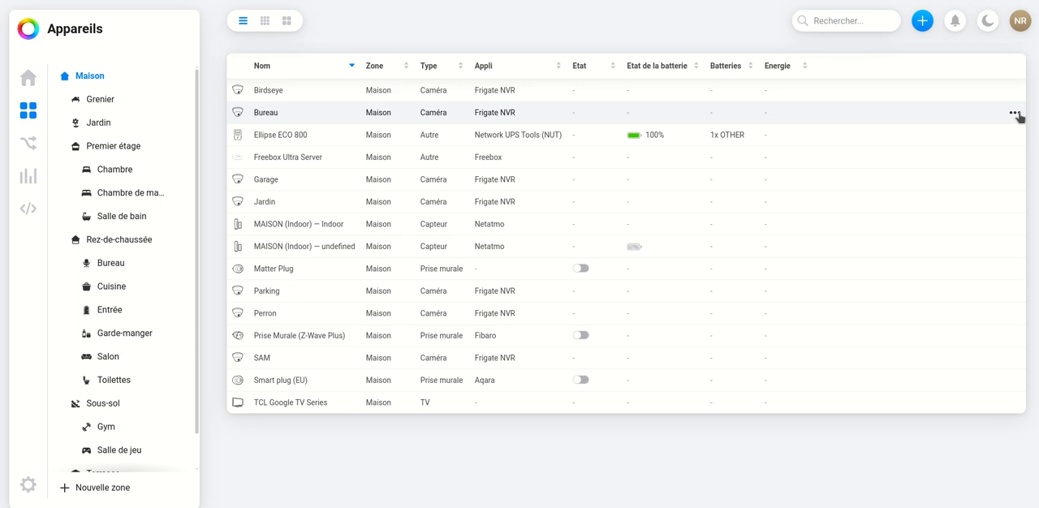
click(1014, 114)
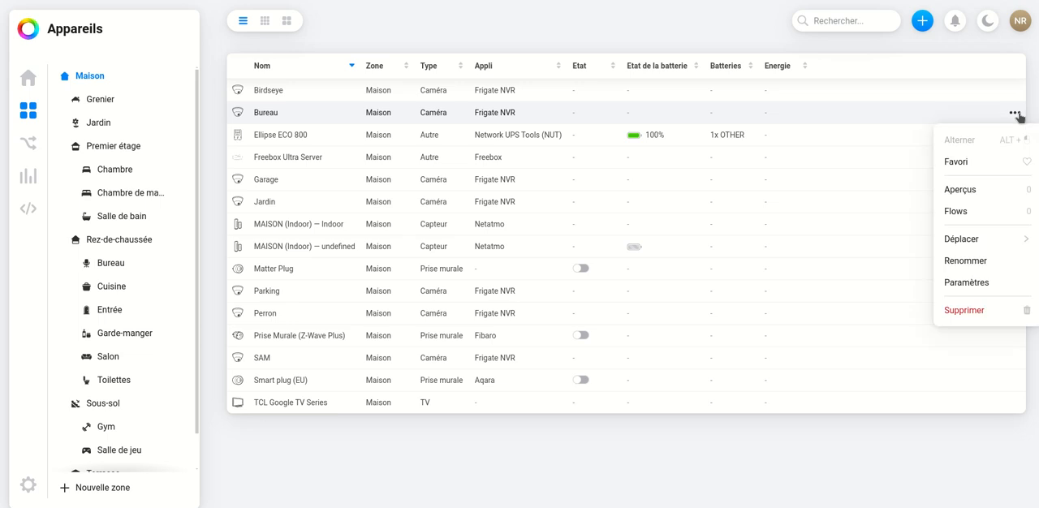
click(978, 163)
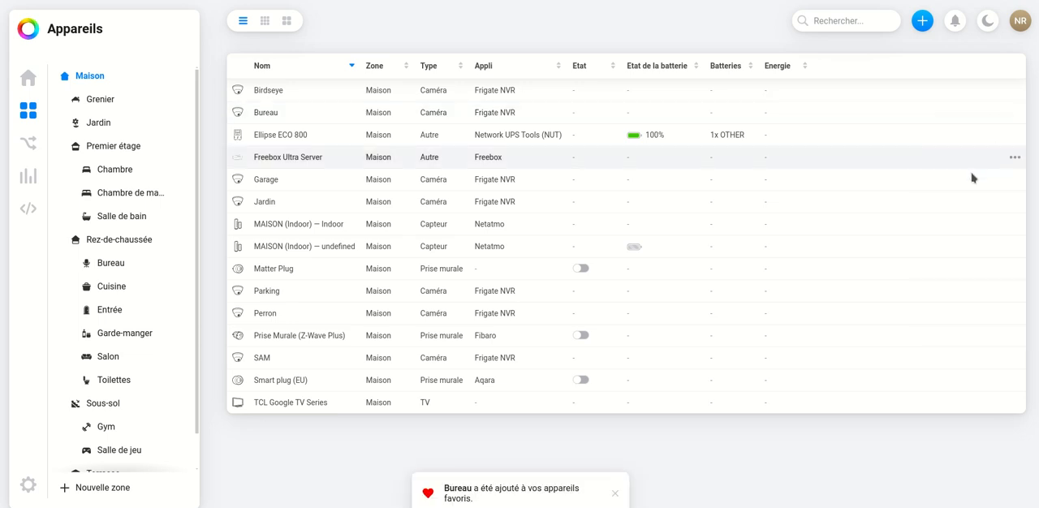
click(28, 77)
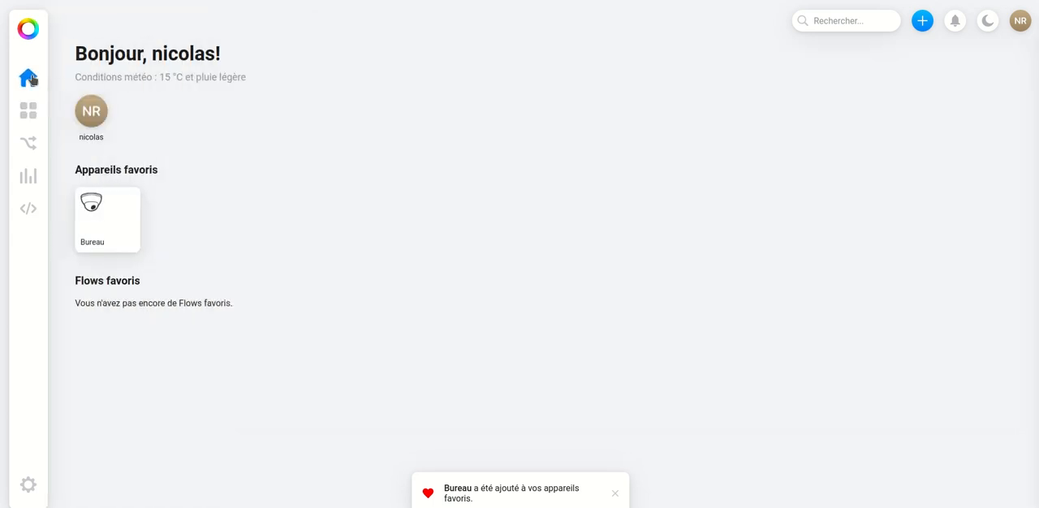
- Return to the device list, add the Ellipse ECO 800 to the favourites and check the home page
click(28, 113)
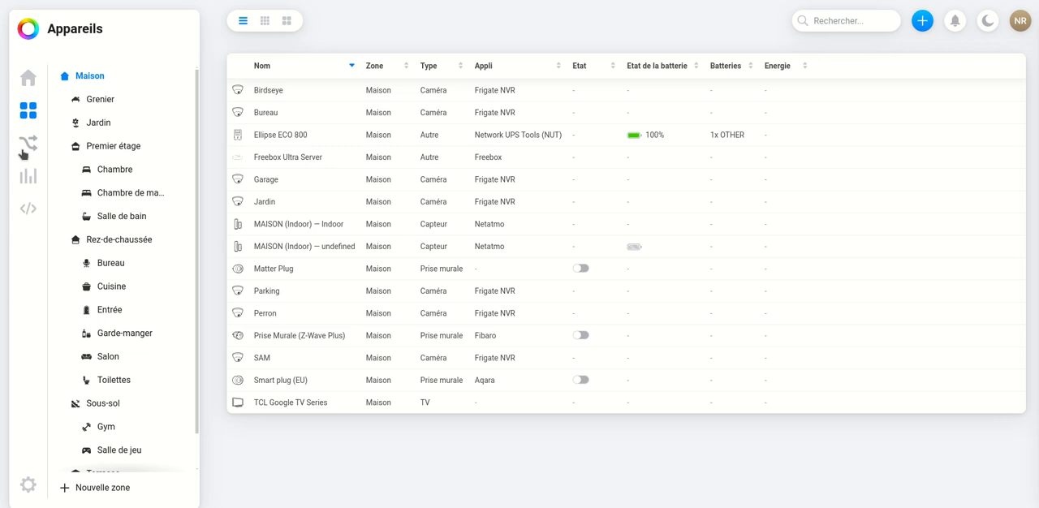
click(1014, 135)
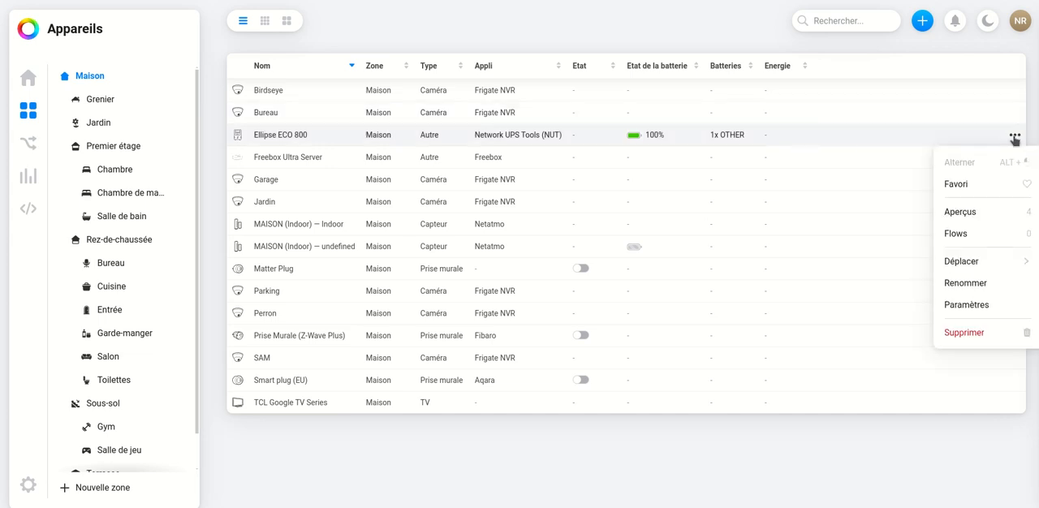
click(1027, 186)
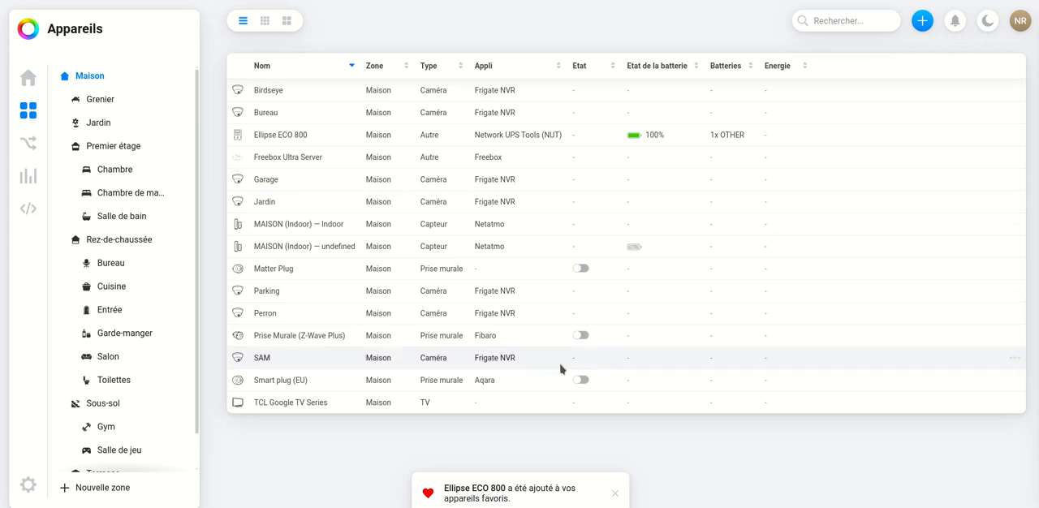
click(26, 79)
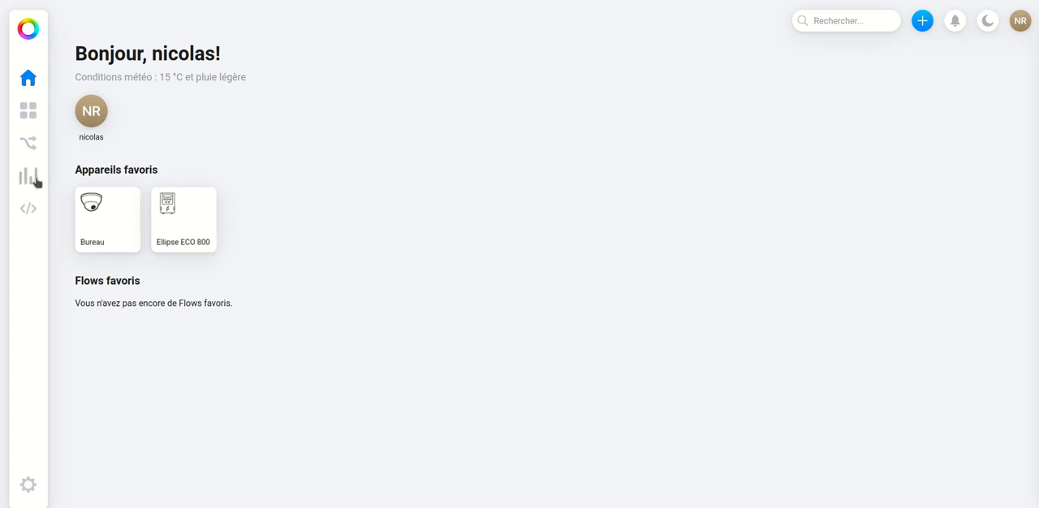
- Return to the devices and display them as large cards with their detailed readings
click(28, 110)
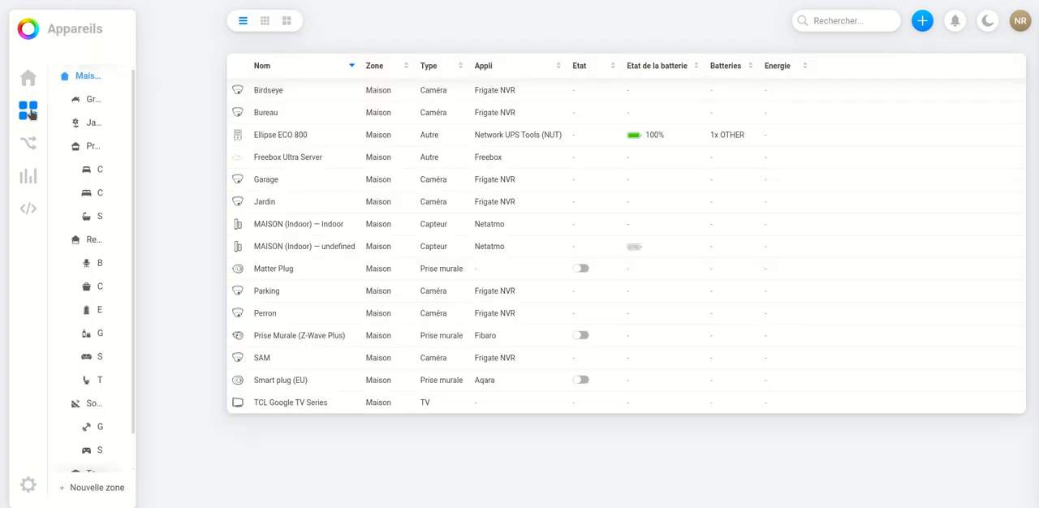
click(287, 21)
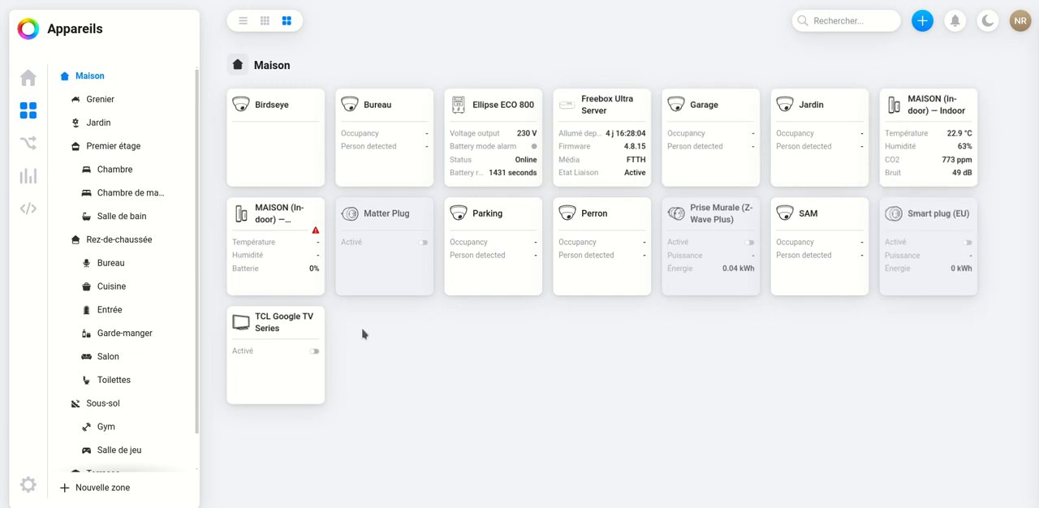
- Create a new standard Flow and name it test1
click(29, 144)
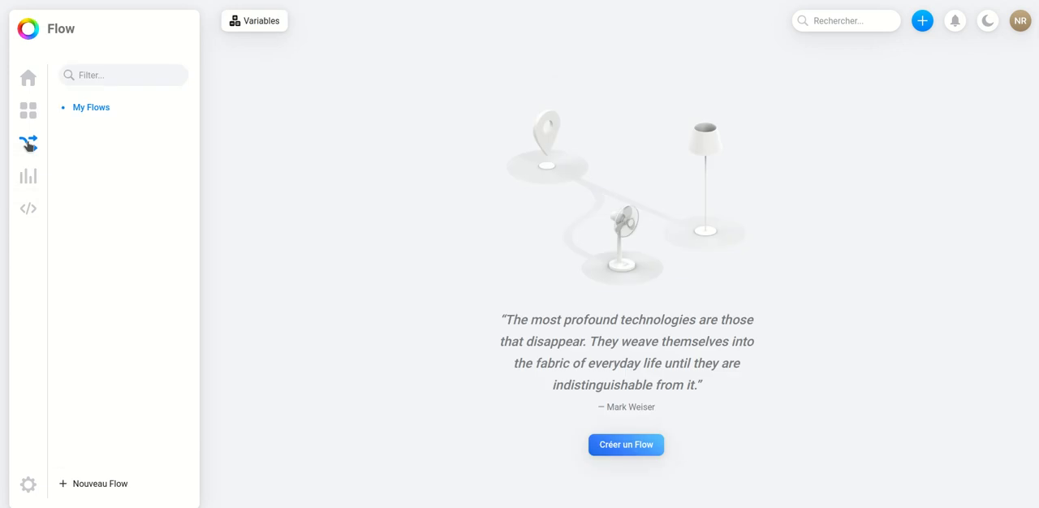
click(638, 452)
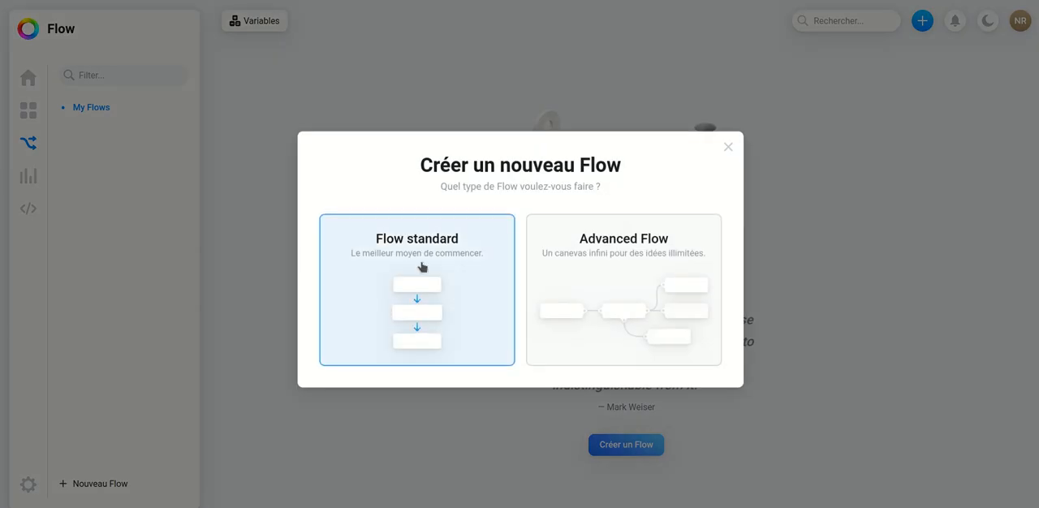
click(421, 266)
click(627, 86)
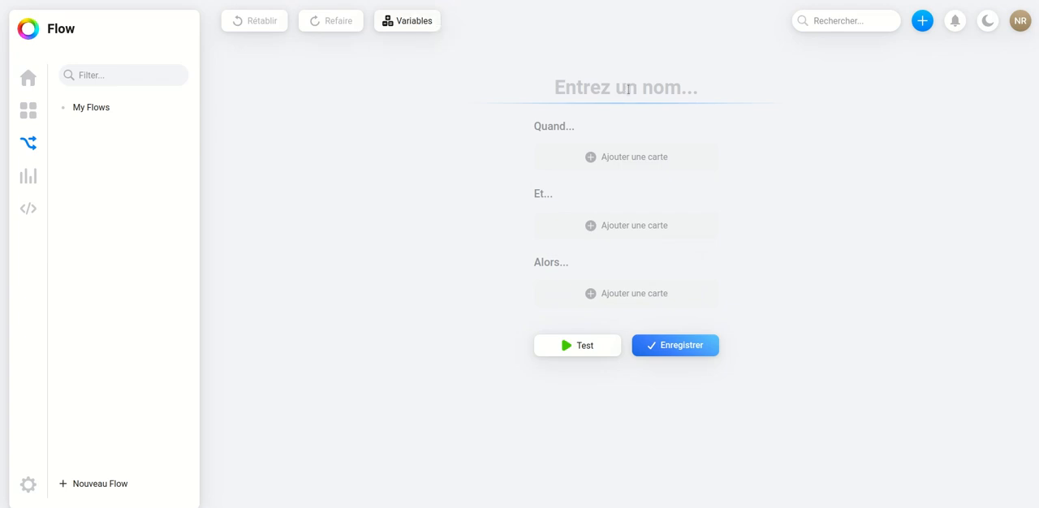
text(test)
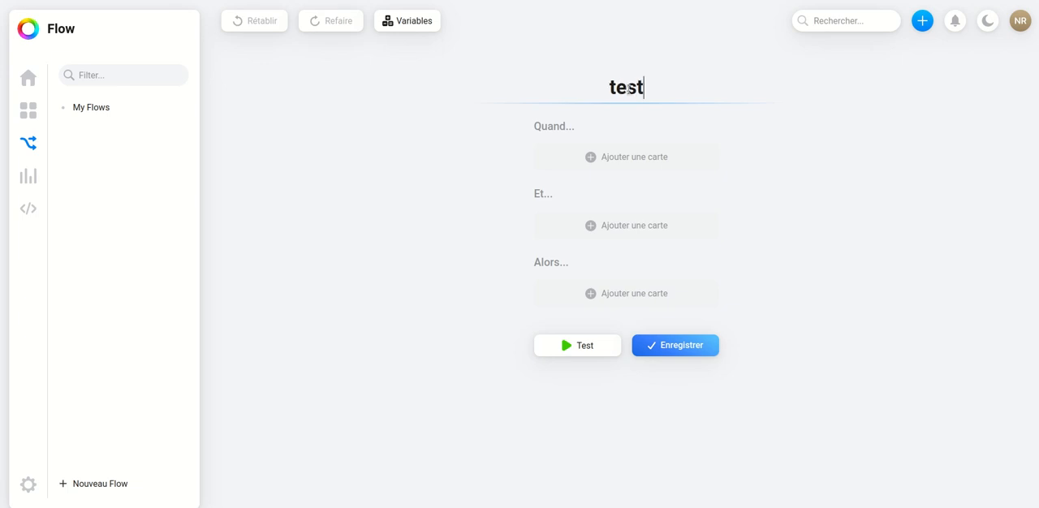
text(1)
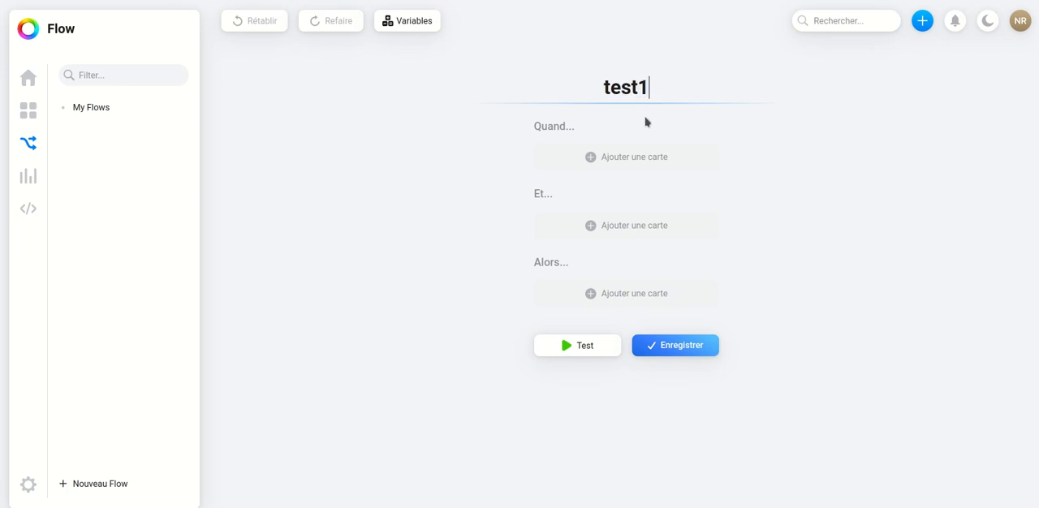
- Examine the trigger cards available for the flow's Quand section for the Maison zone, the Garage camera and the Ellipse ECO 800
click(590, 159)
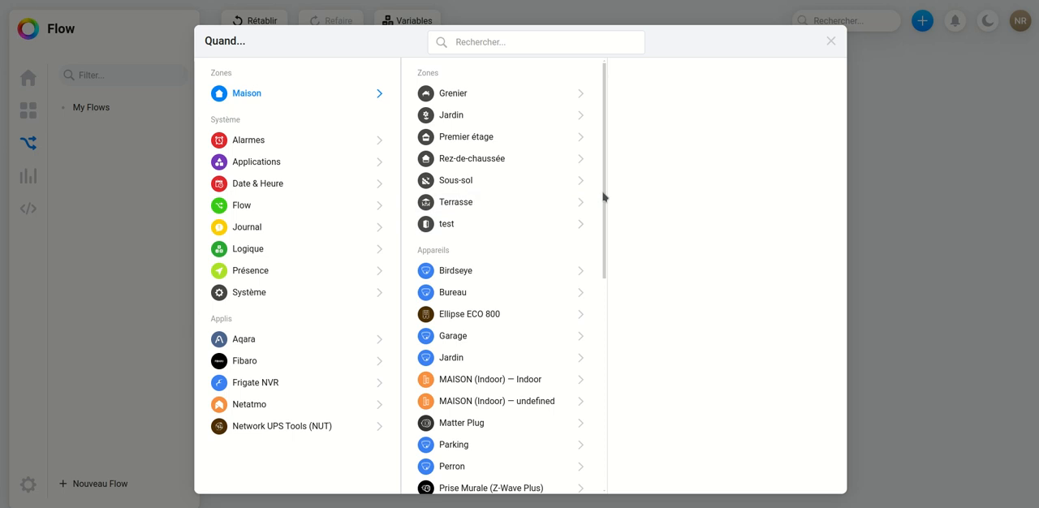
drag(605, 200, 631, 421)
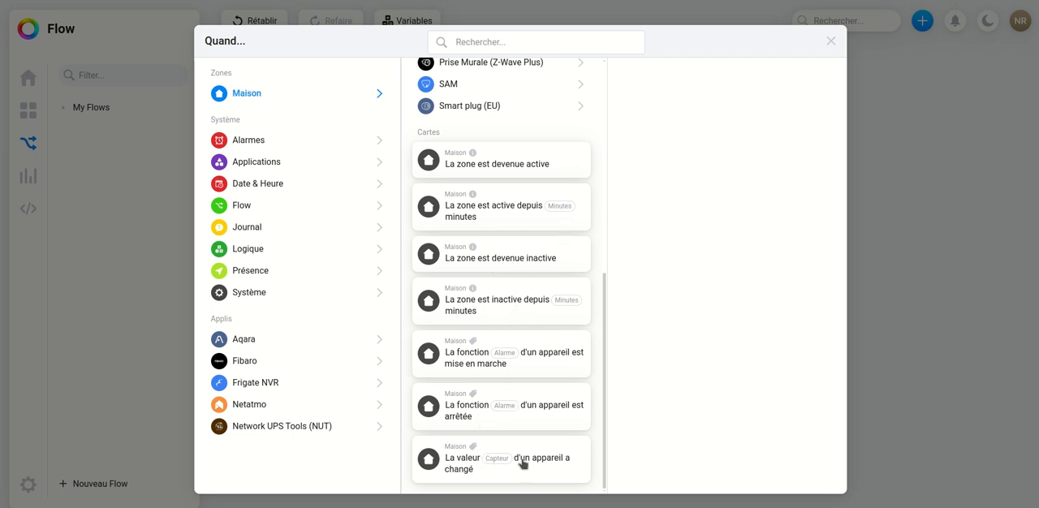
scroll(574, 465, up, 1)
scroll(574, 465, up, 5)
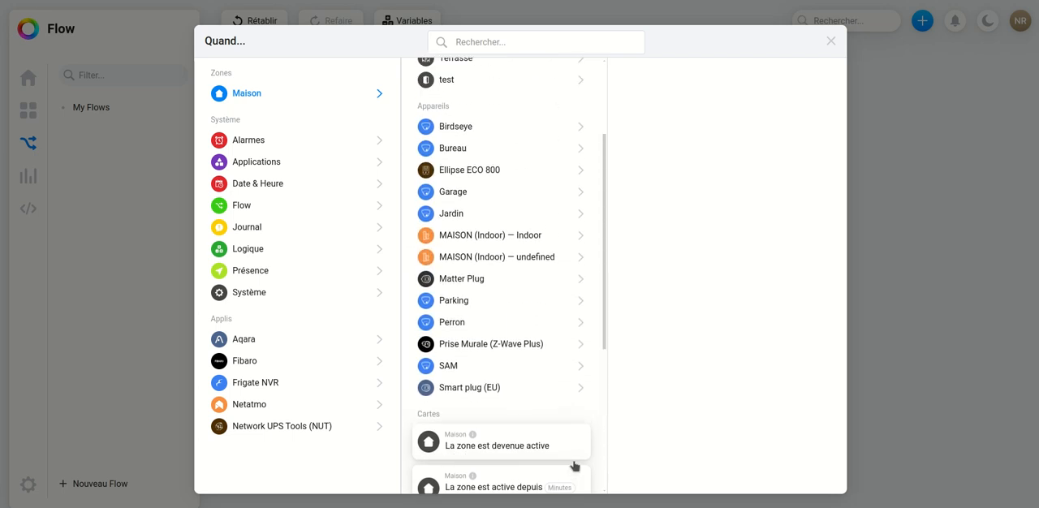
click(498, 272)
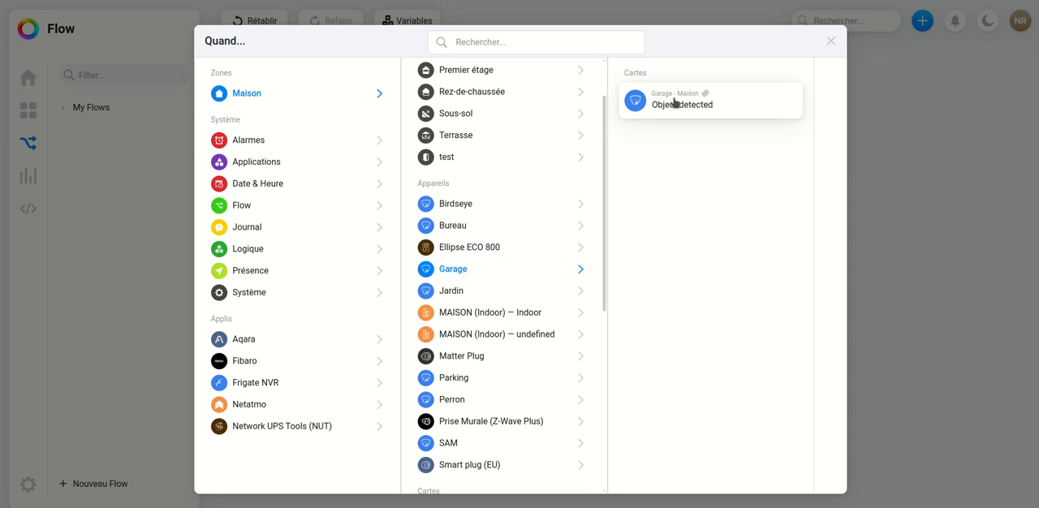
click(503, 248)
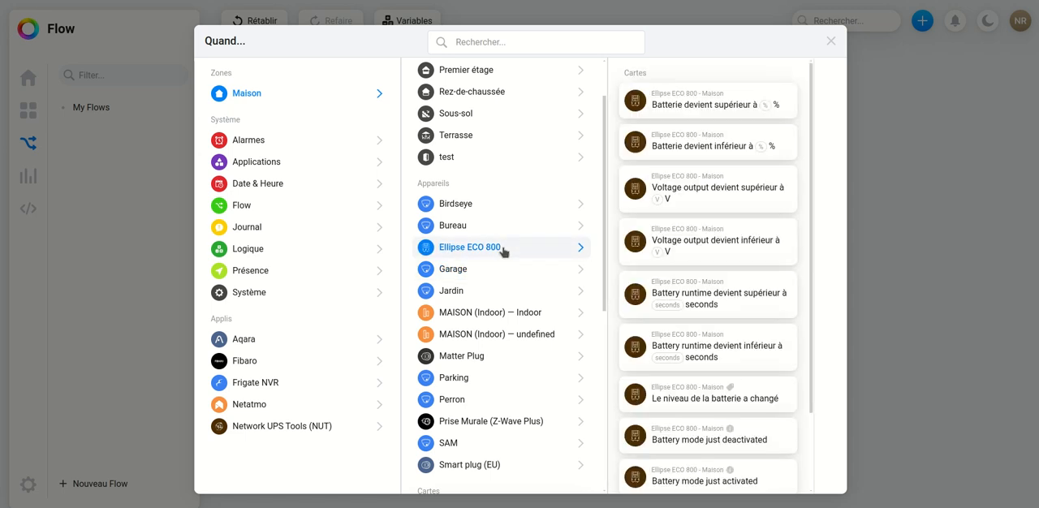
scroll(748, 329, down, 1)
scroll(748, 329, down, 1)
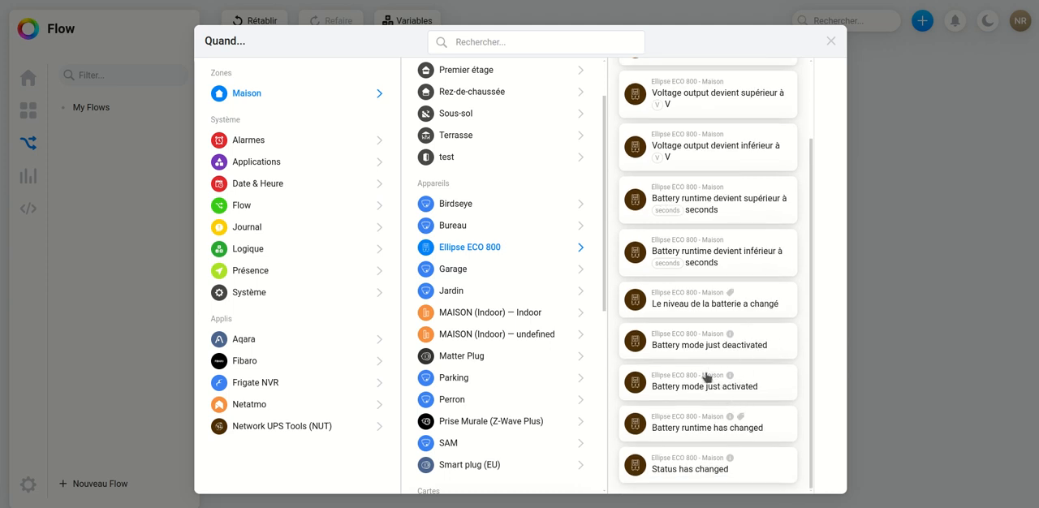
- Examine the triggers offered by the Jardin camera, Matter Plug, Prise Murale (Z-Wave Plus), Smart plug (EU) and the Grenier zone
click(475, 271)
click(477, 293)
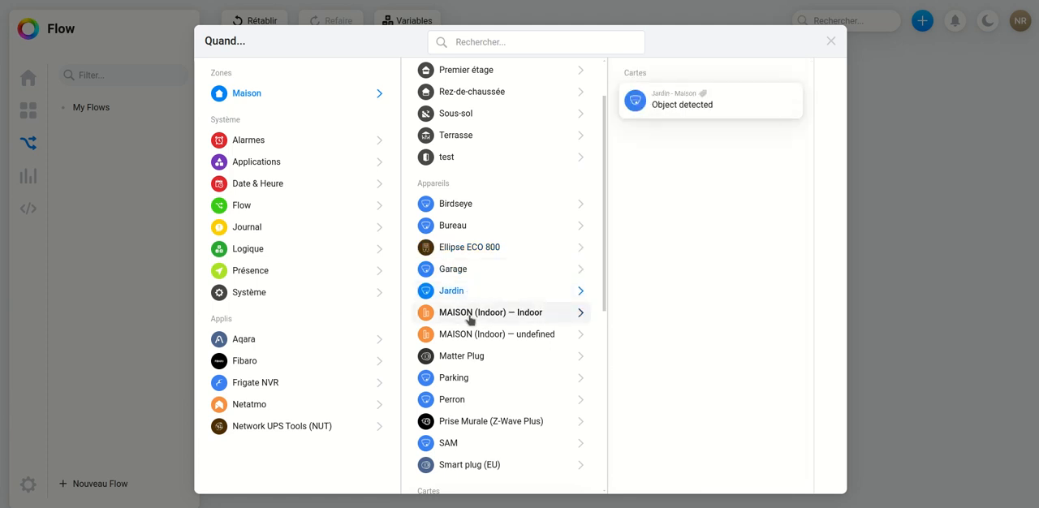
click(463, 358)
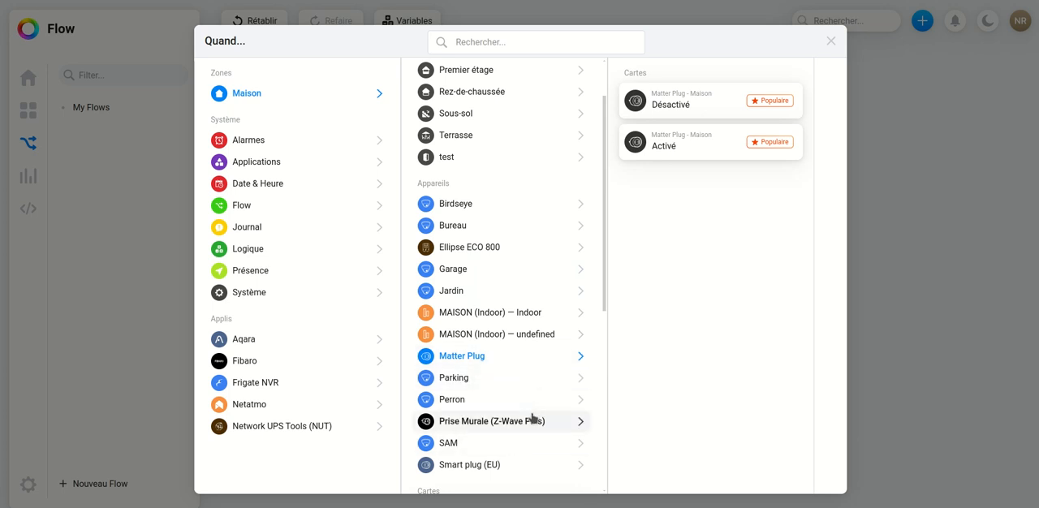
click(484, 428)
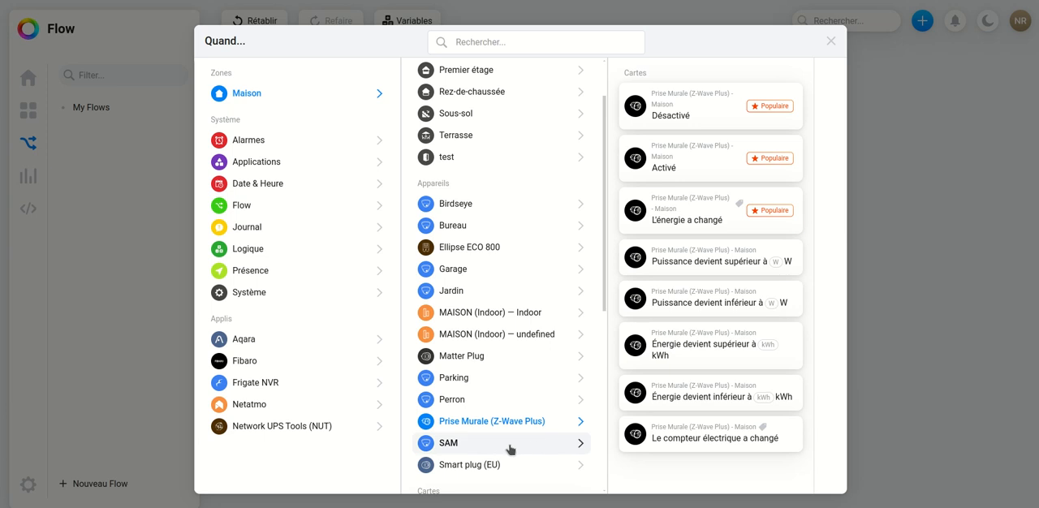
click(488, 466)
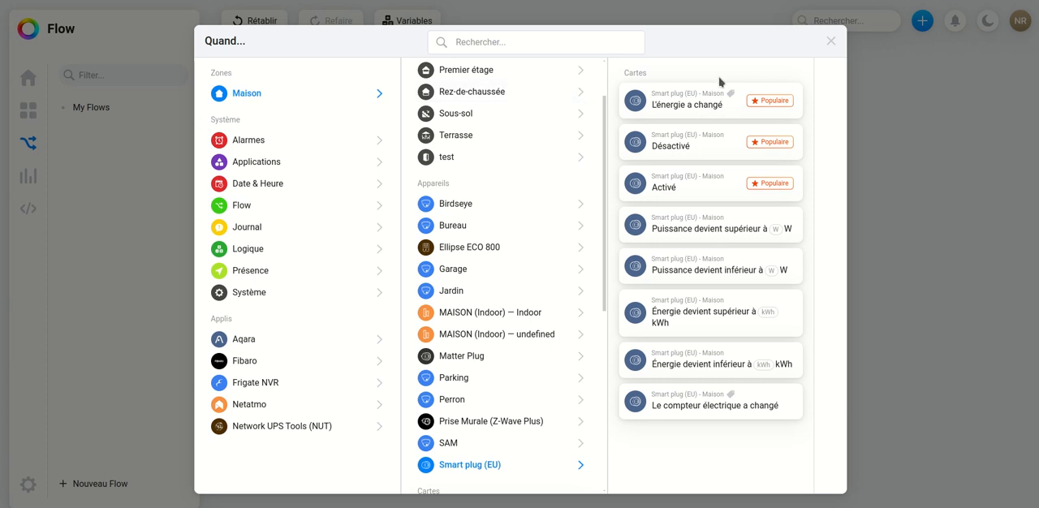
scroll(493, 180, up, 2)
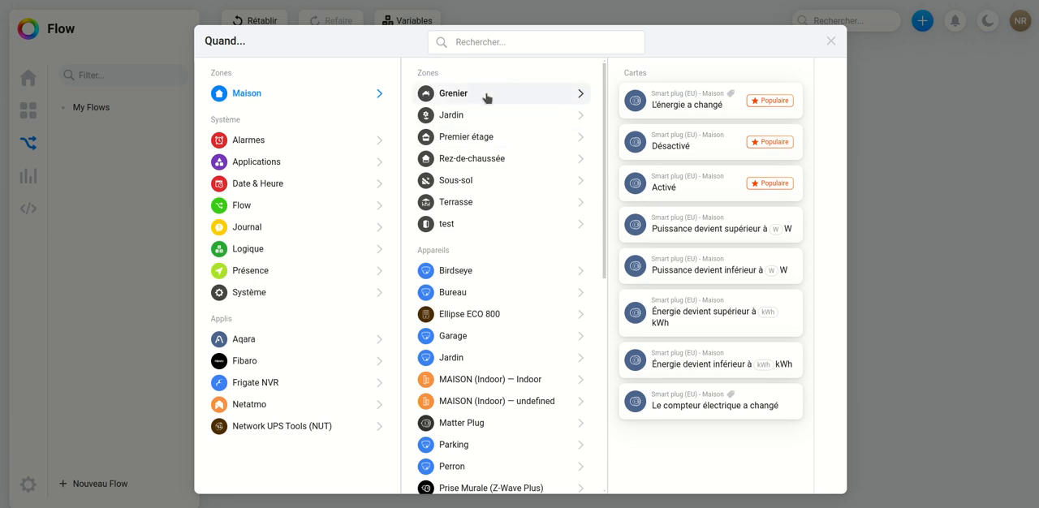
click(484, 97)
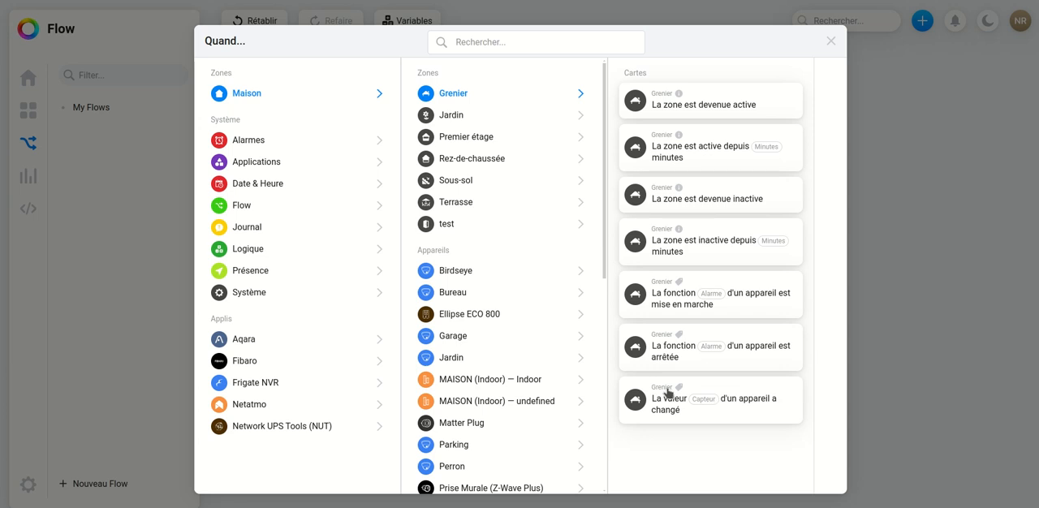
- Examine the system trigger cards category by category, from Alarmes and Applications through Présence to Système
click(255, 140)
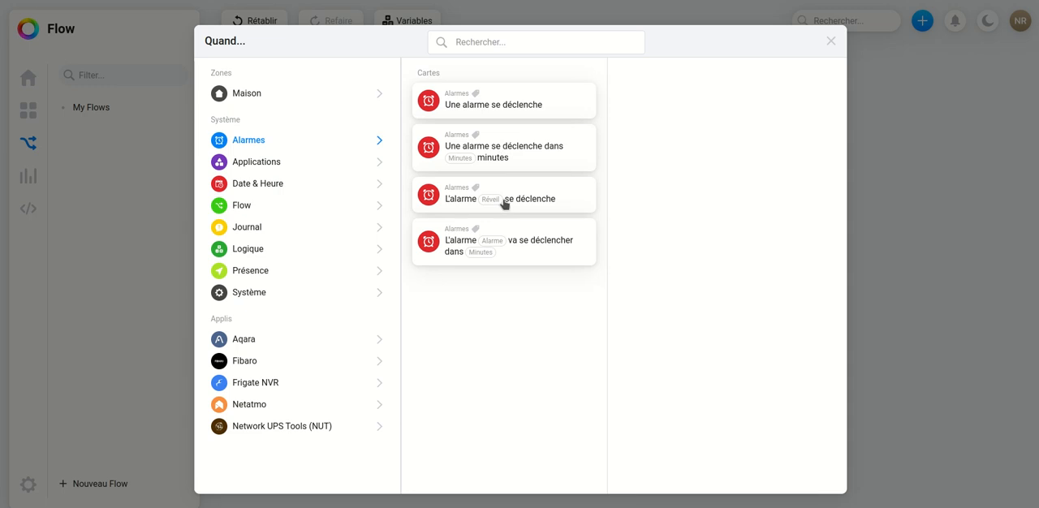
click(276, 164)
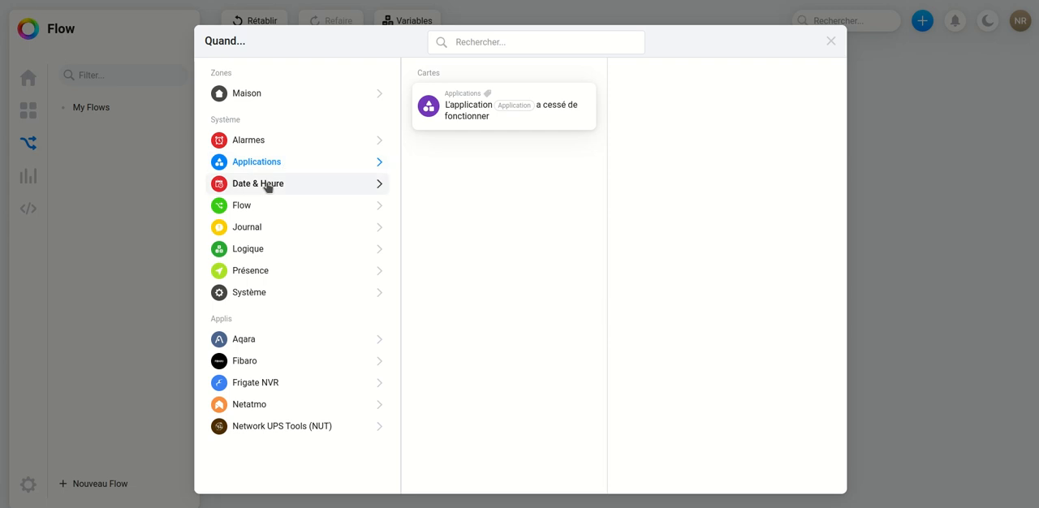
click(268, 185)
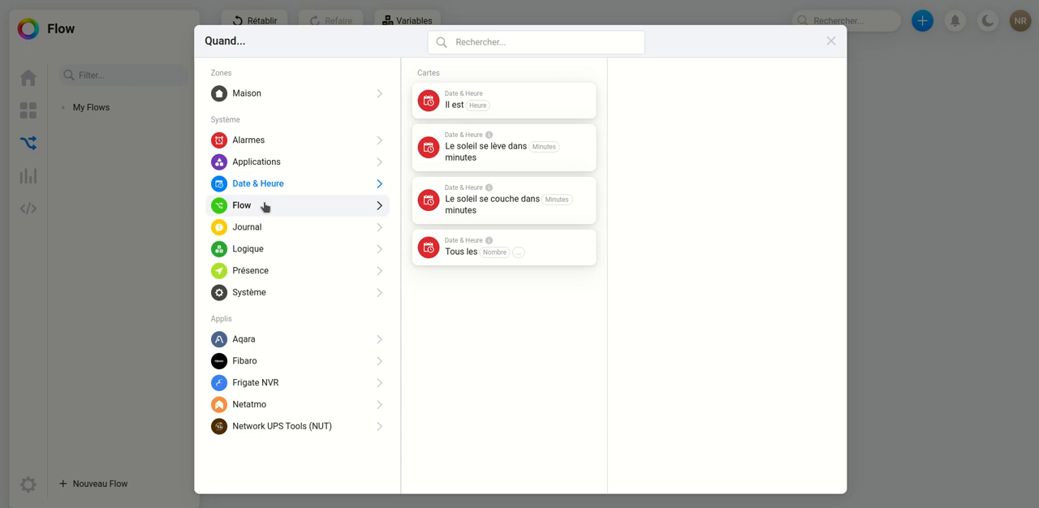
click(264, 207)
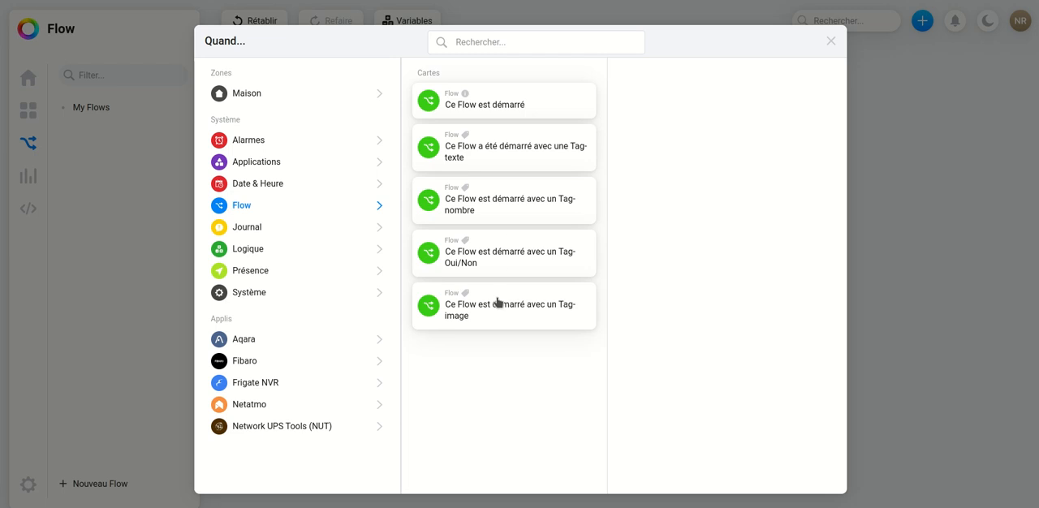
click(274, 227)
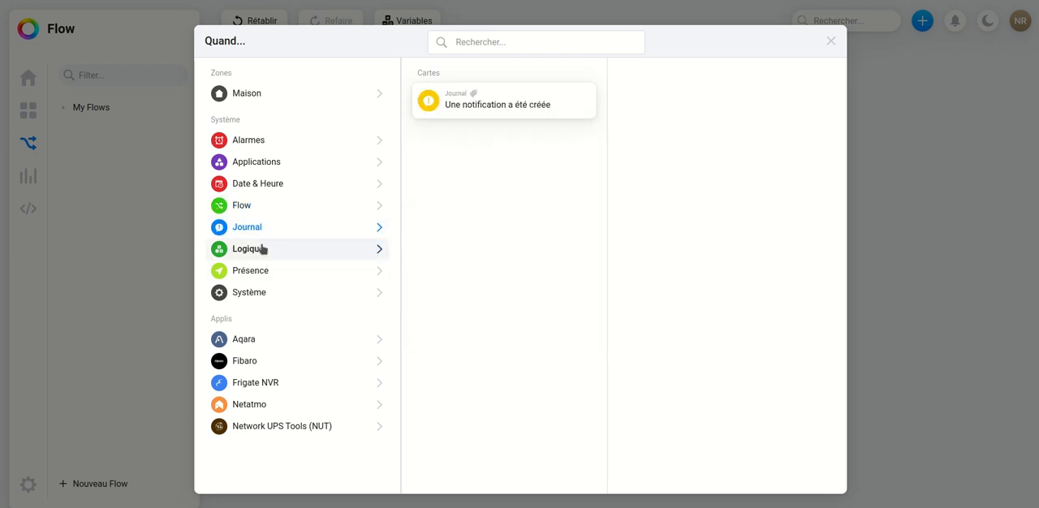
click(262, 249)
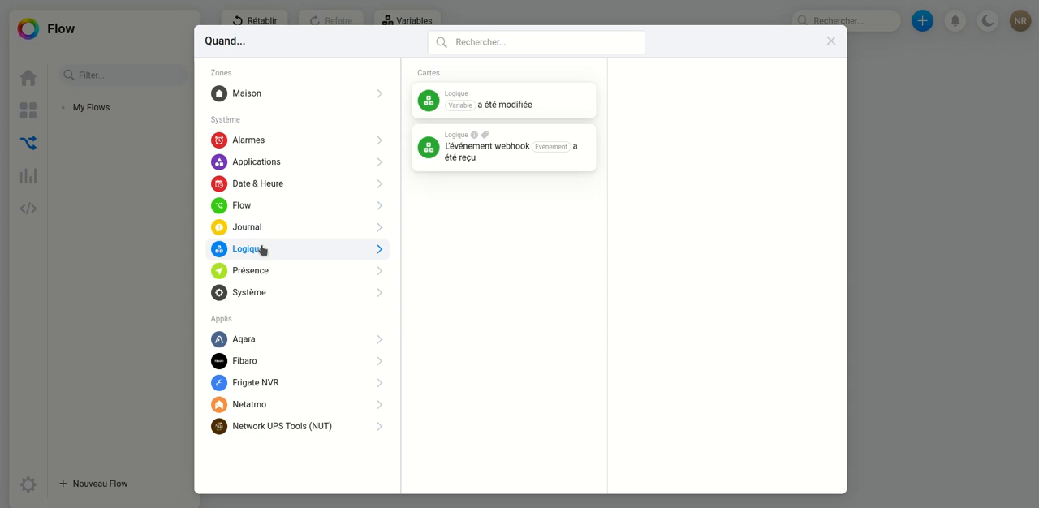
click(262, 273)
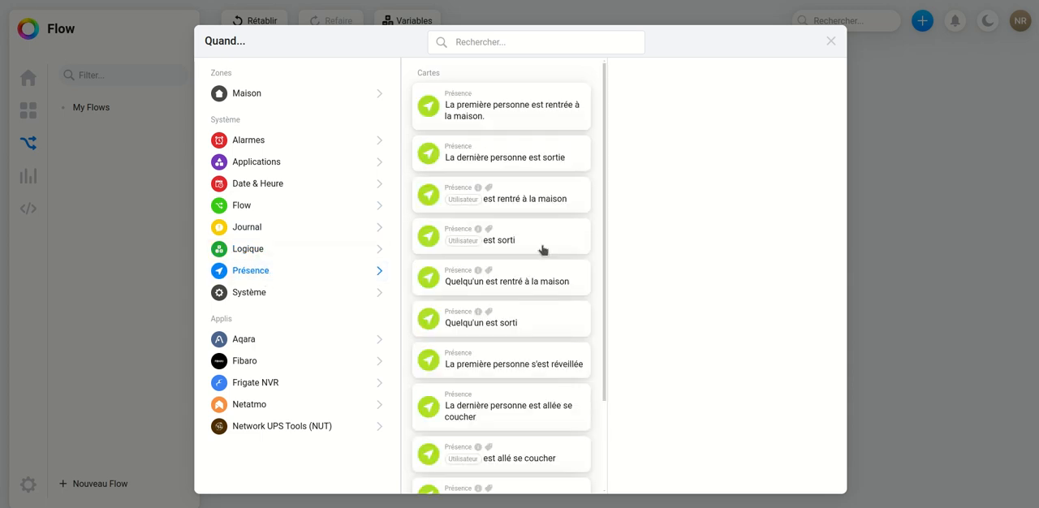
scroll(541, 248, down, 2)
scroll(542, 250, down, 1)
scroll(542, 250, up, 3)
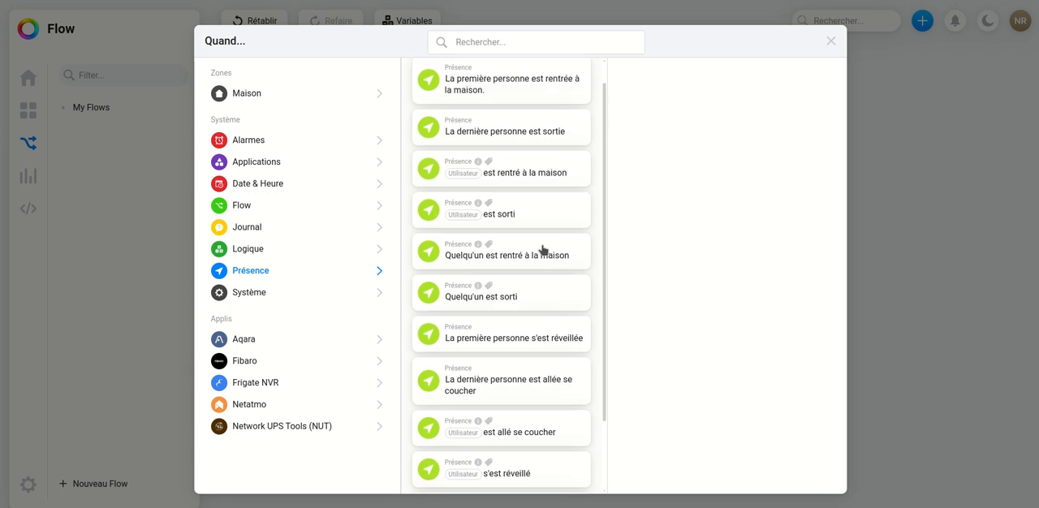
click(280, 293)
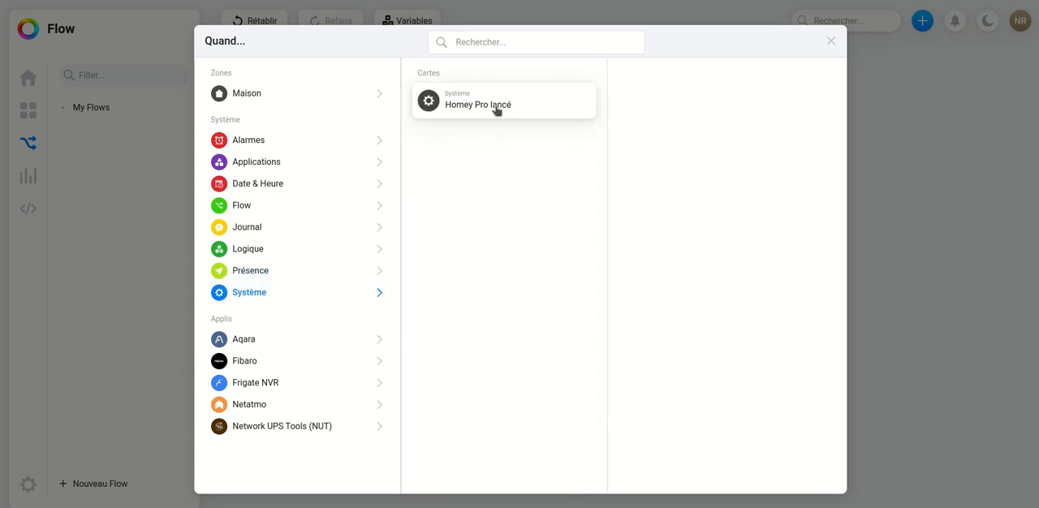
- Look through the app triggers from Aqara to Network UPS Tools, and add the Date & Heure card "Le soleil se lève" as the trigger
click(271, 341)
click(253, 364)
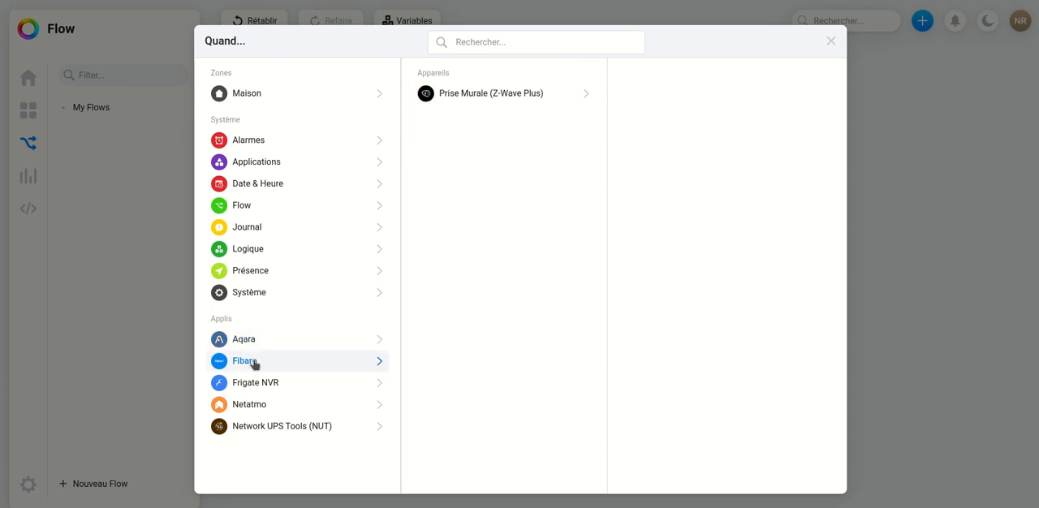
click(257, 388)
click(259, 406)
click(267, 427)
click(257, 342)
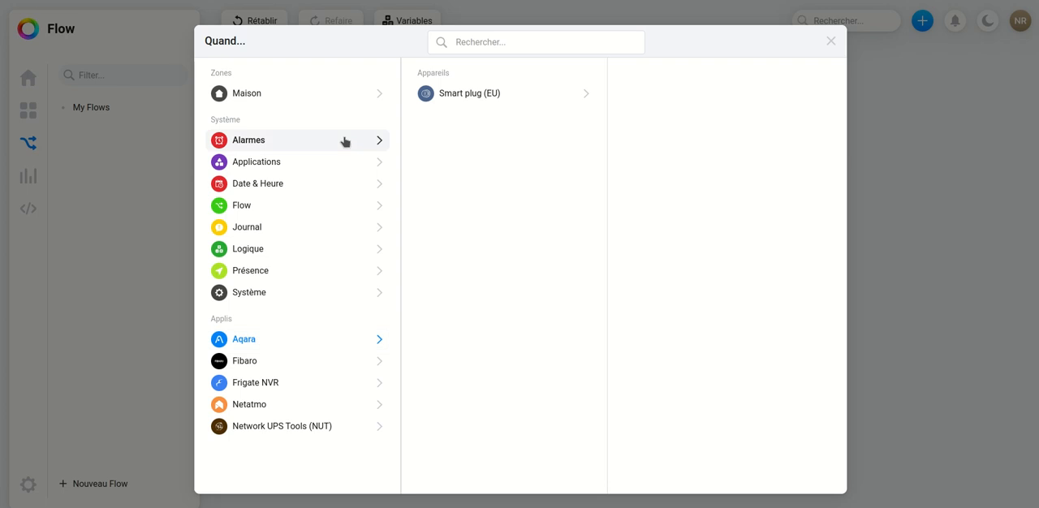
click(277, 186)
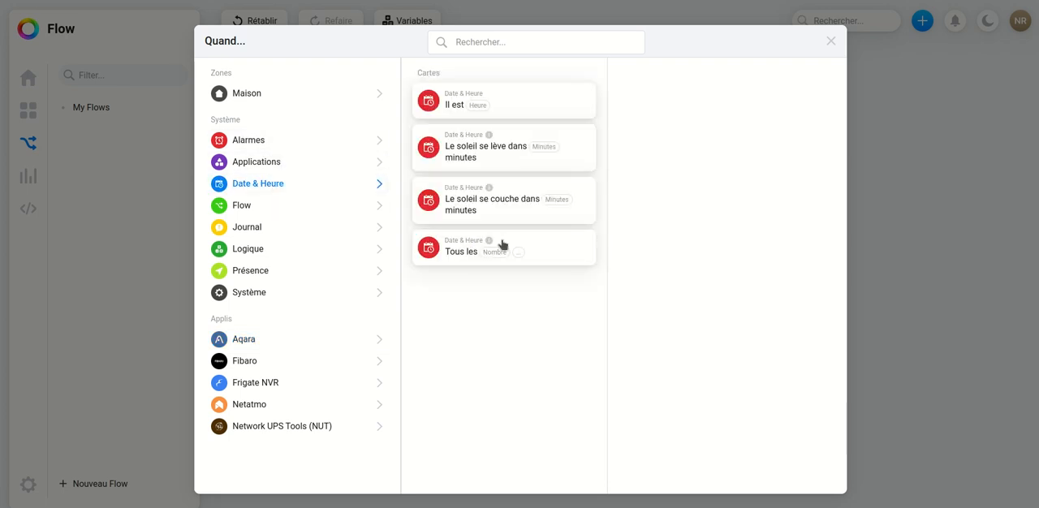
click(477, 155)
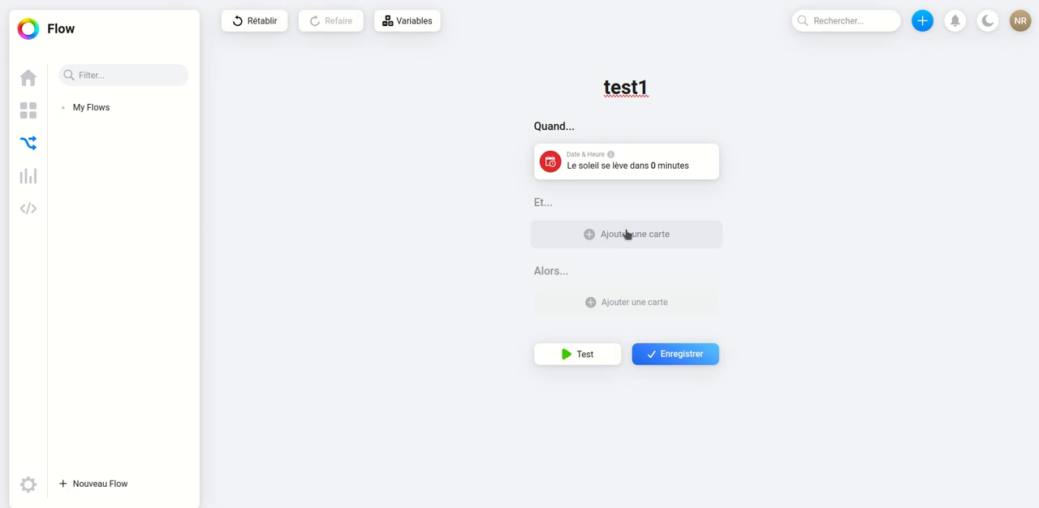
- Add a push notification action to the Alors section that sends the message "le jour s'est levé"
click(614, 302)
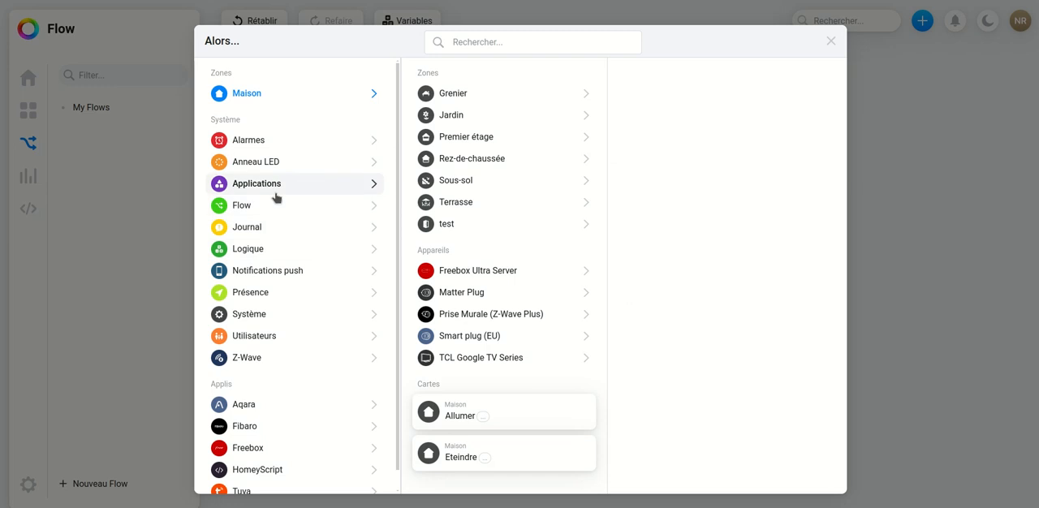
click(274, 271)
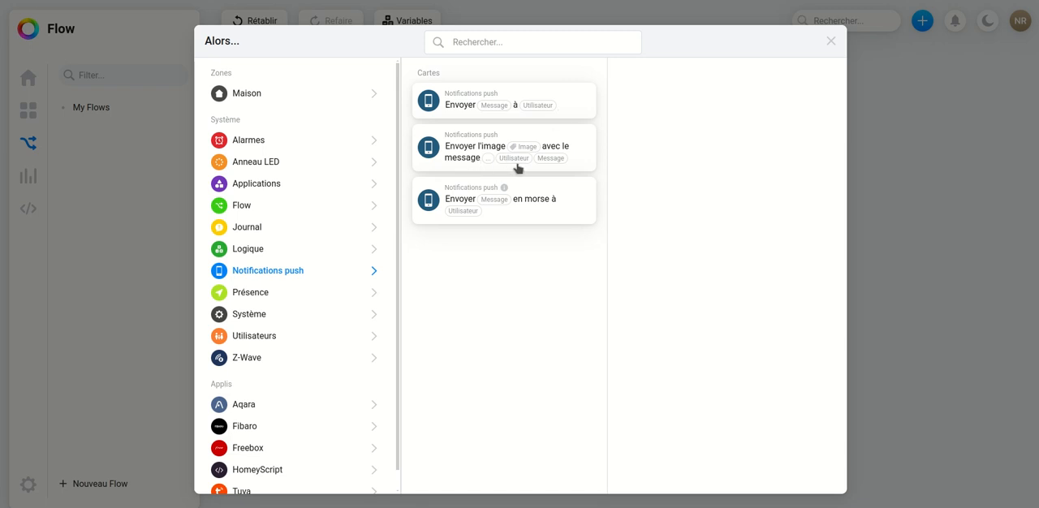
click(460, 107)
click(616, 311)
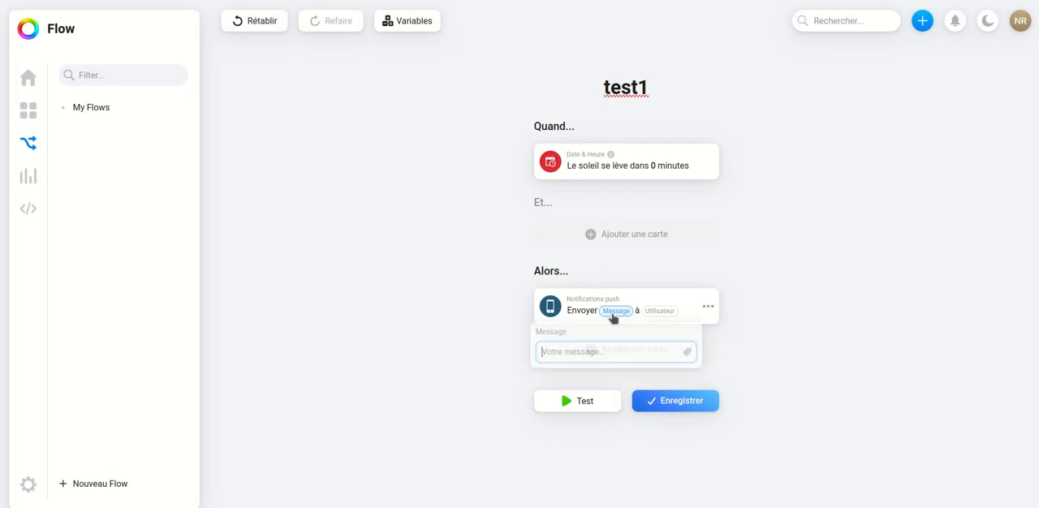
text(le )
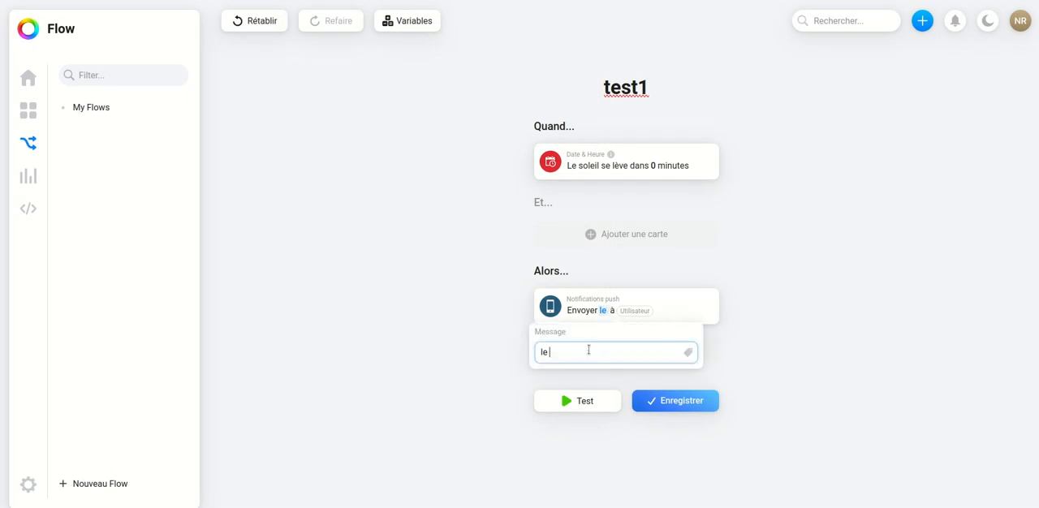
text(jour s'est levé)
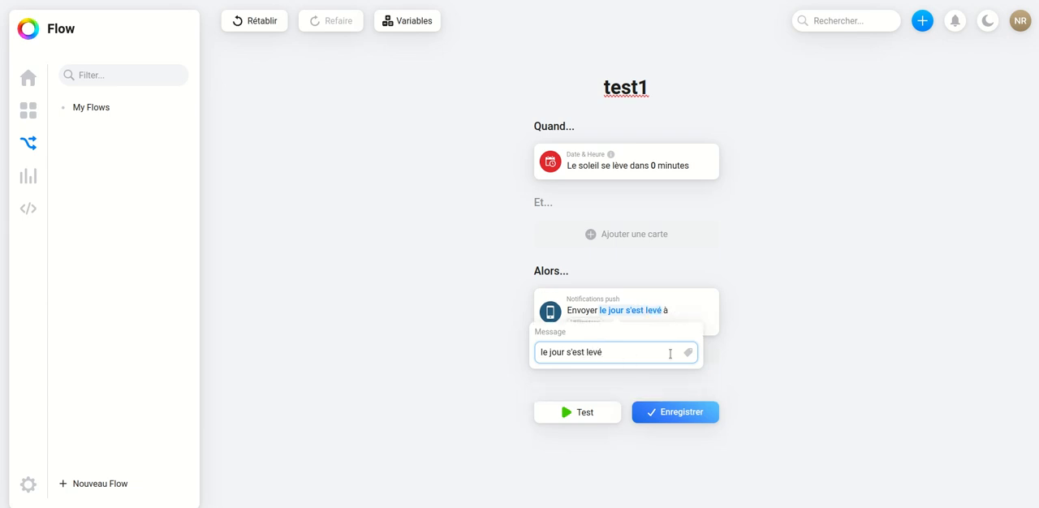
- Choose the account user as the recipient of the push notification and save the test1 flow
click(699, 322)
click(586, 323)
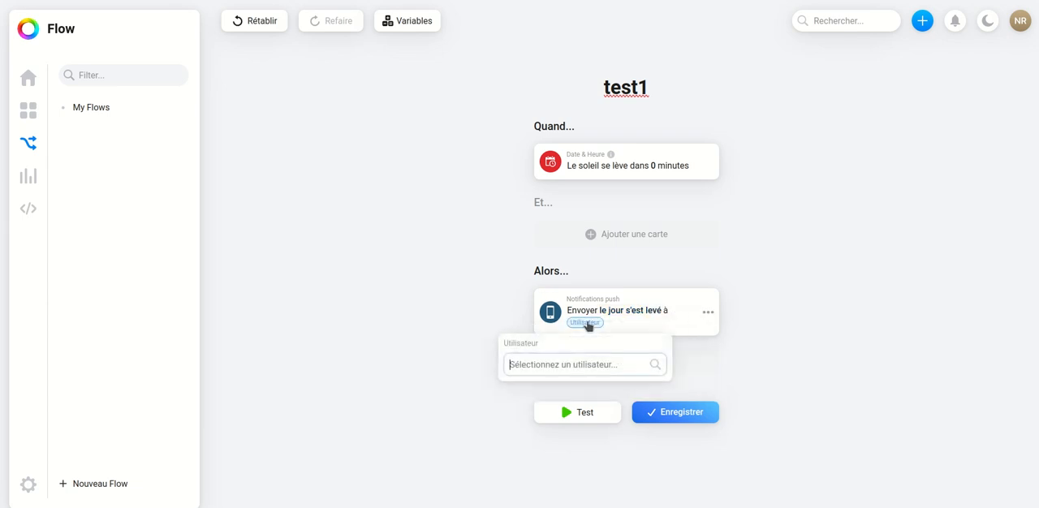
click(561, 398)
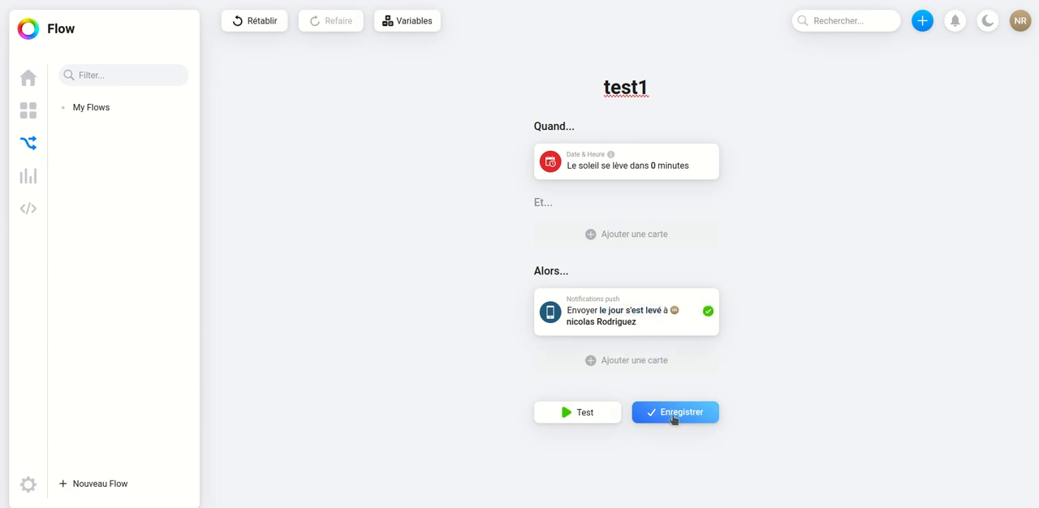
click(677, 413)
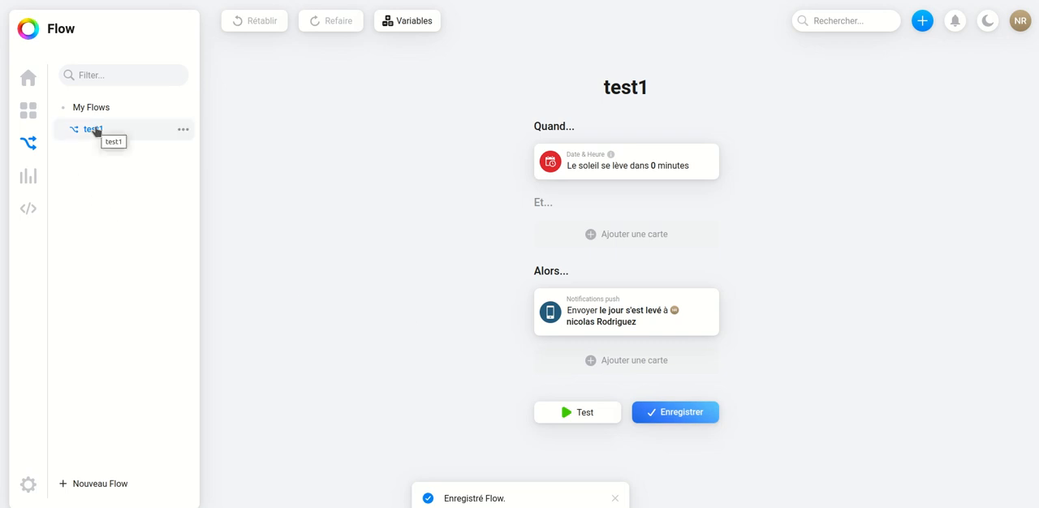
- Create a new flow of the Advanced Flow type
click(30, 144)
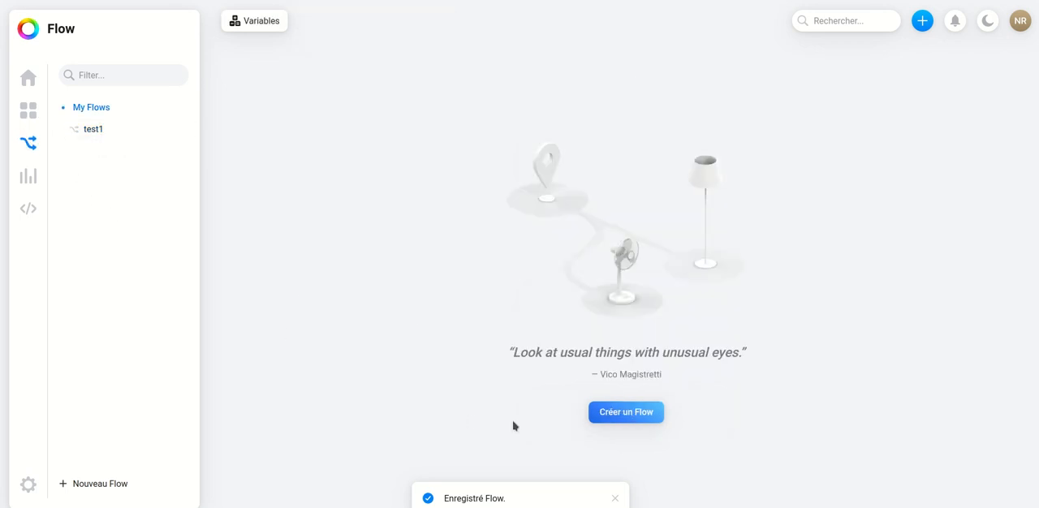
click(625, 421)
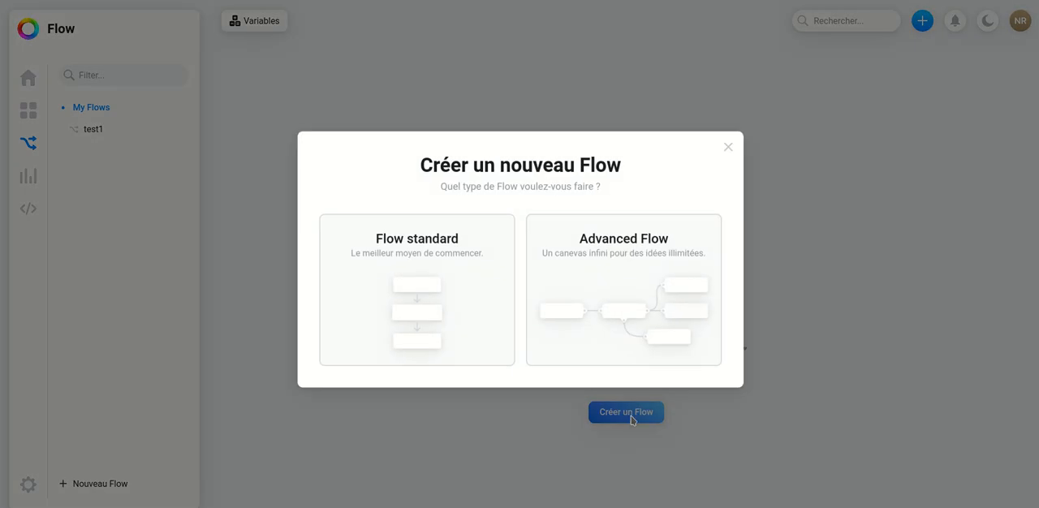
click(636, 295)
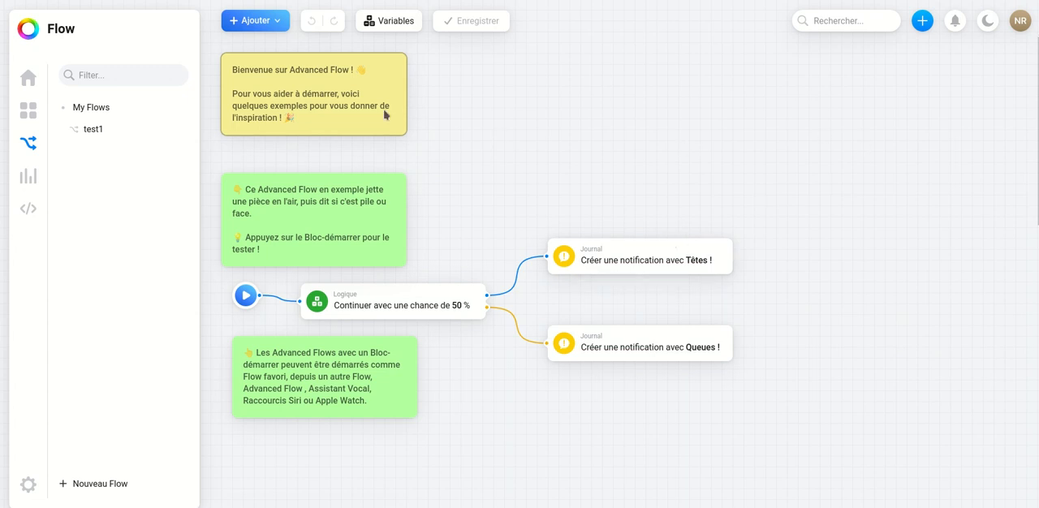
- Delete all the example notes, the logic and notification cards, and the start block from the Advanced Flow canvas
click(349, 111)
key(Delete)
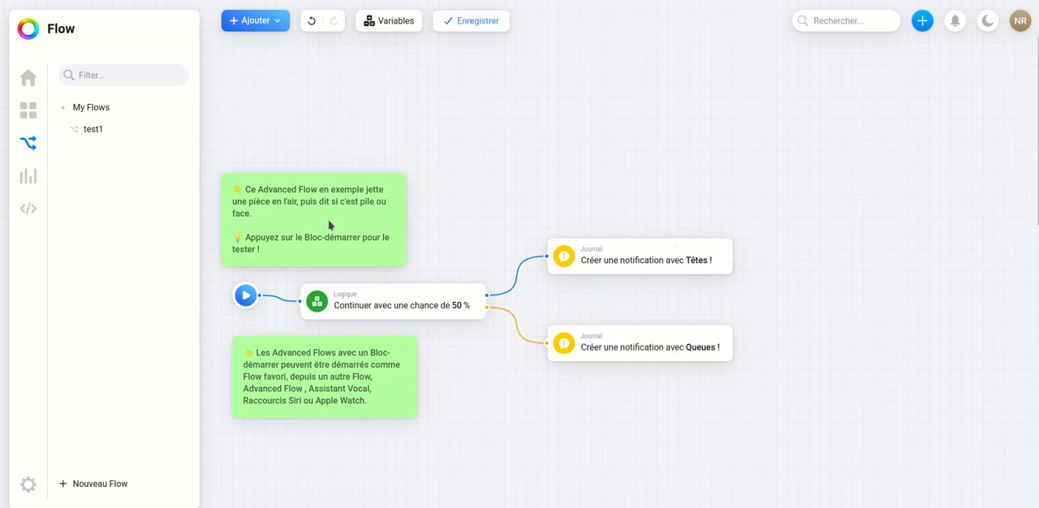
click(333, 235)
key(Delete)
click(371, 288)
key(Delete)
drag(598, 260, 621, 282)
key(Delete)
click(634, 349)
key(Delete)
click(343, 400)
key(Delete)
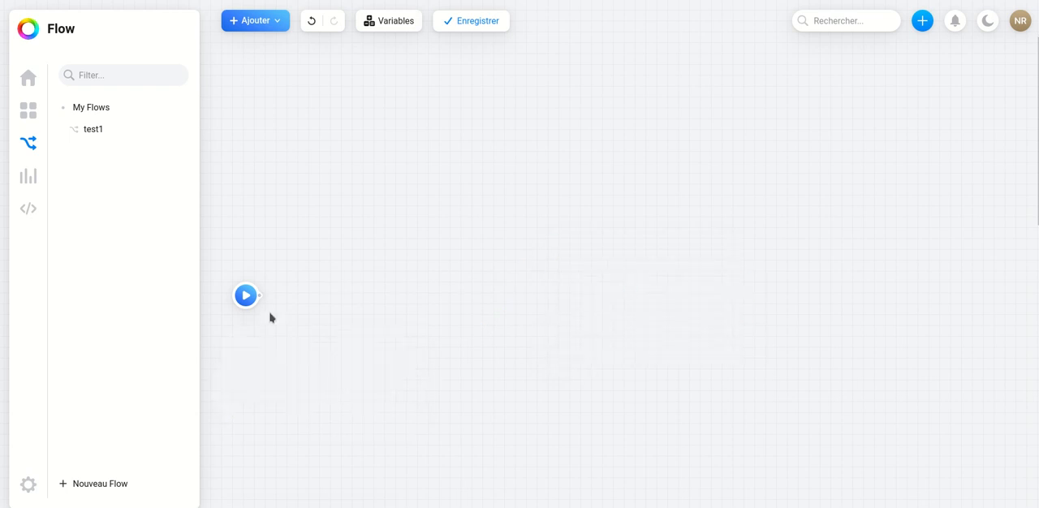
right_click(245, 295)
click(236, 349)
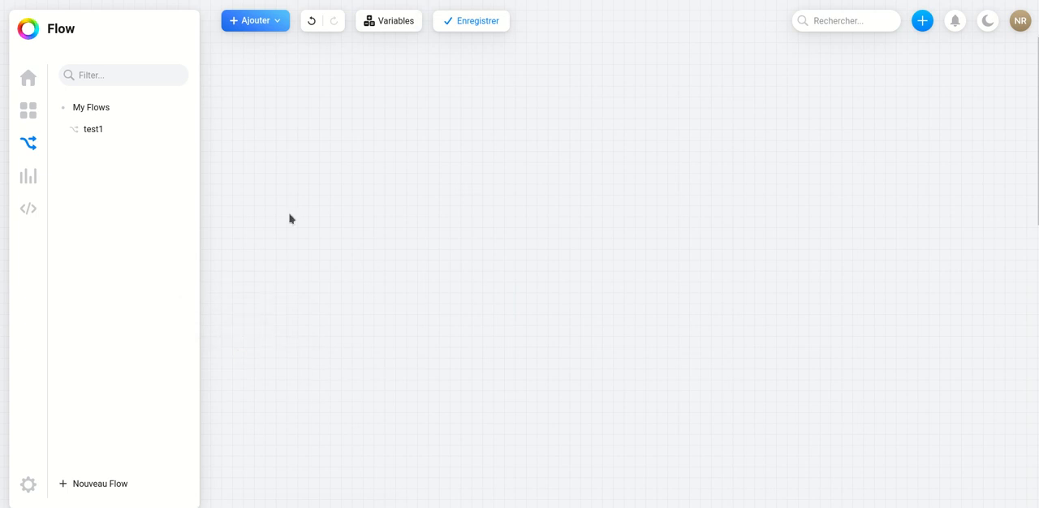
- Add the Date & Heure trigger card "Le soleil se lève" with 0 minutes to the empty canvas
click(258, 24)
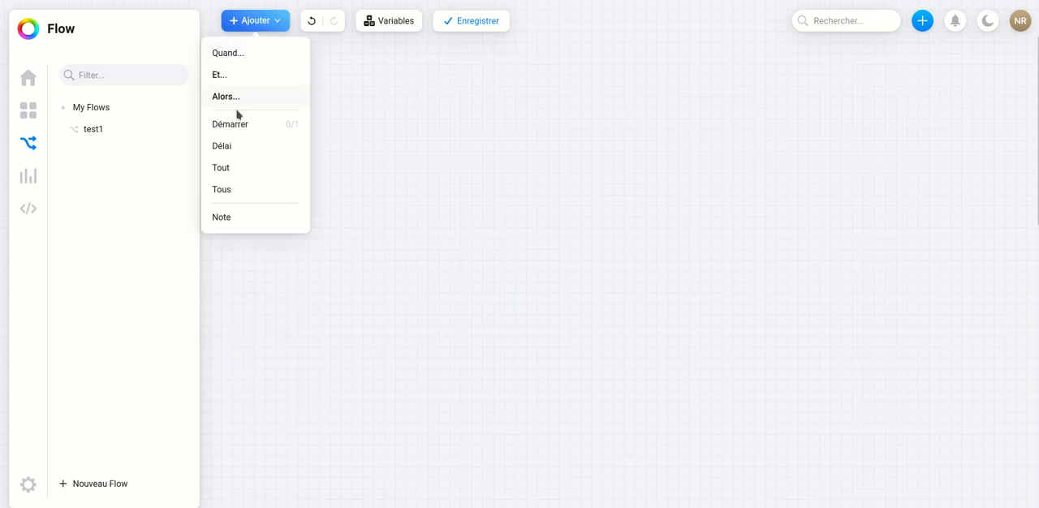
click(224, 53)
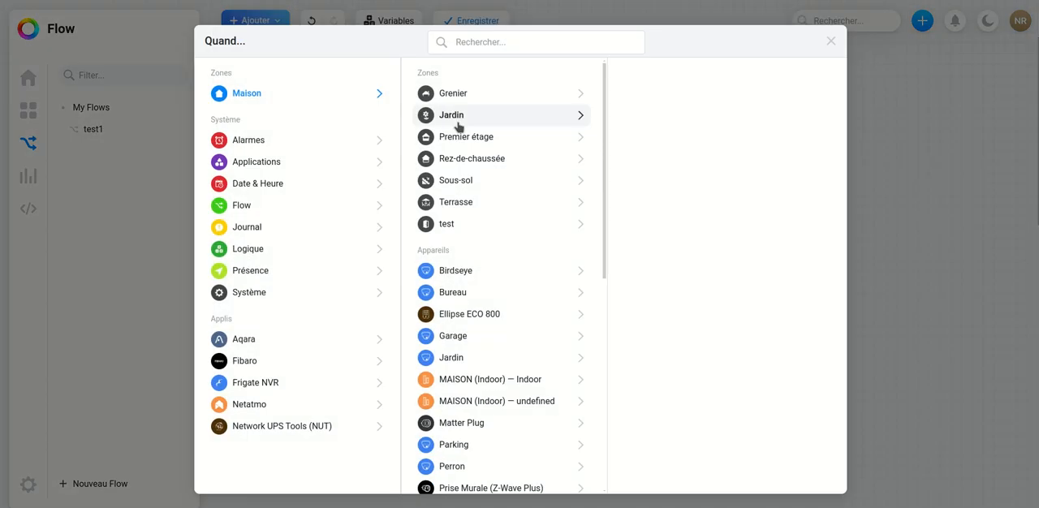
click(279, 182)
drag(459, 154, 374, 147)
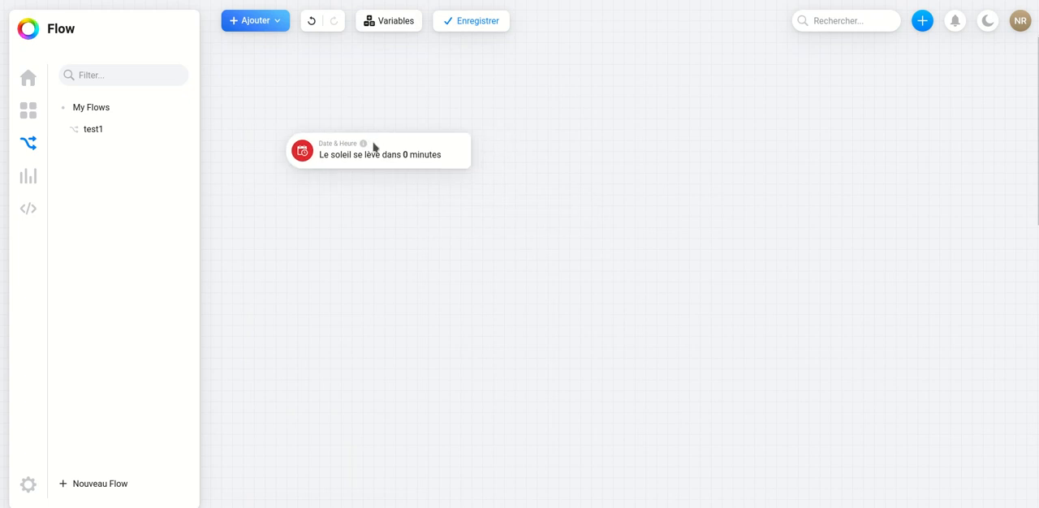
- Add the push notification action card for sending a message to a user, and connect the sunrise trigger to it
click(277, 22)
click(237, 98)
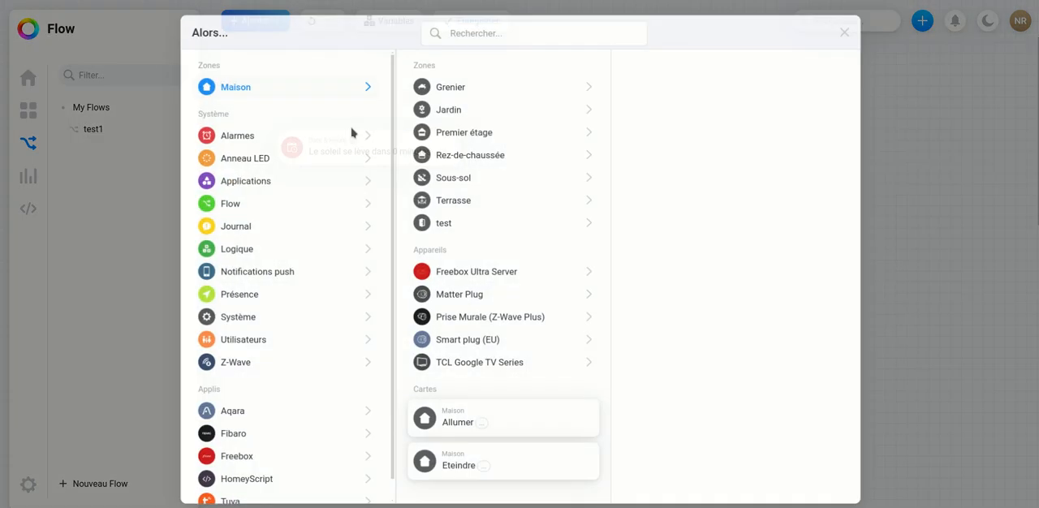
click(283, 273)
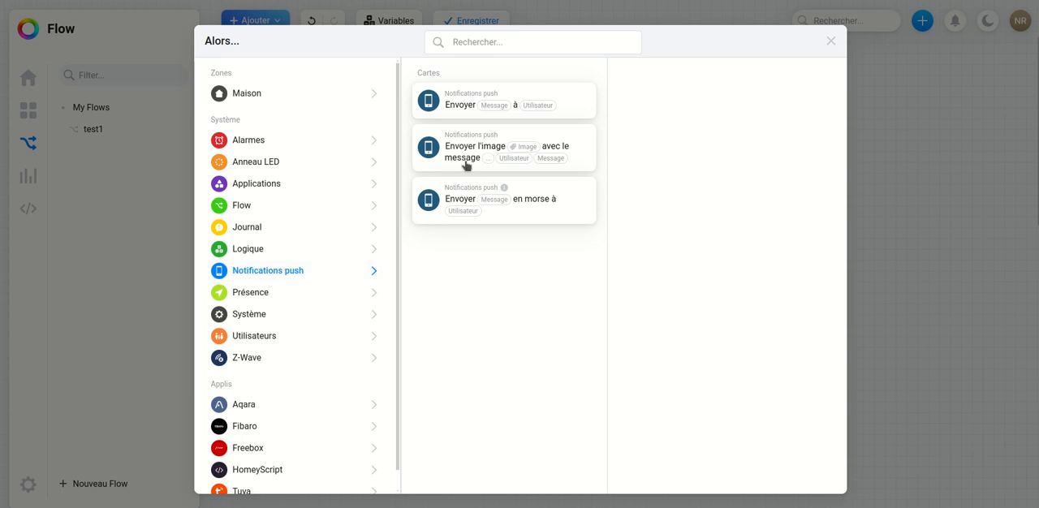
drag(461, 108, 668, 193)
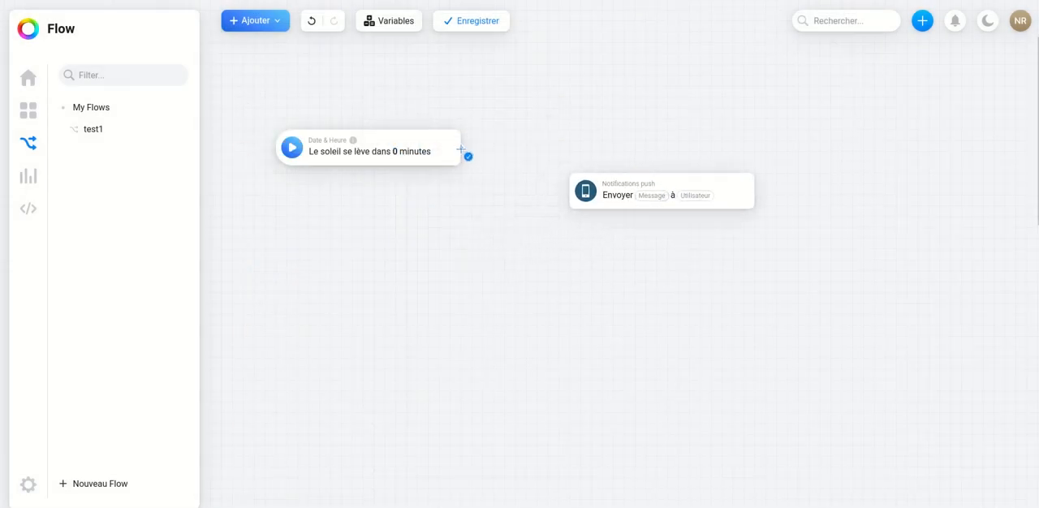
drag(462, 148, 564, 197)
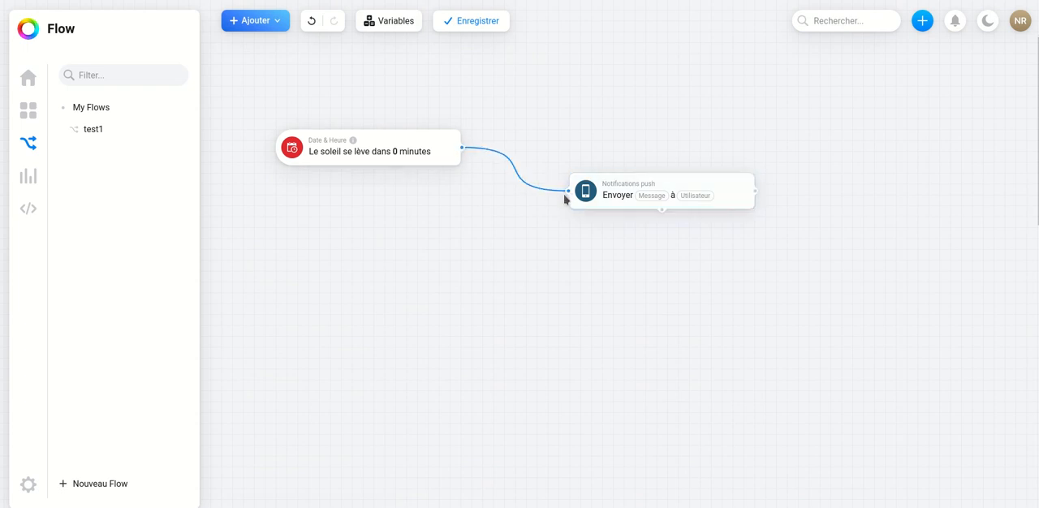
- Set the notification message to "soleil debout" and choose the account user as its recipient
click(652, 196)
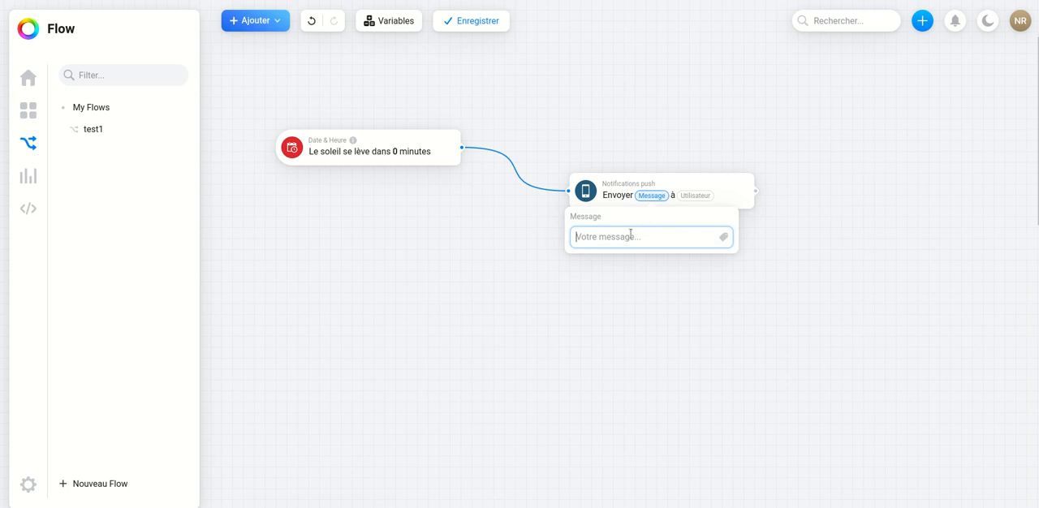
text(so)
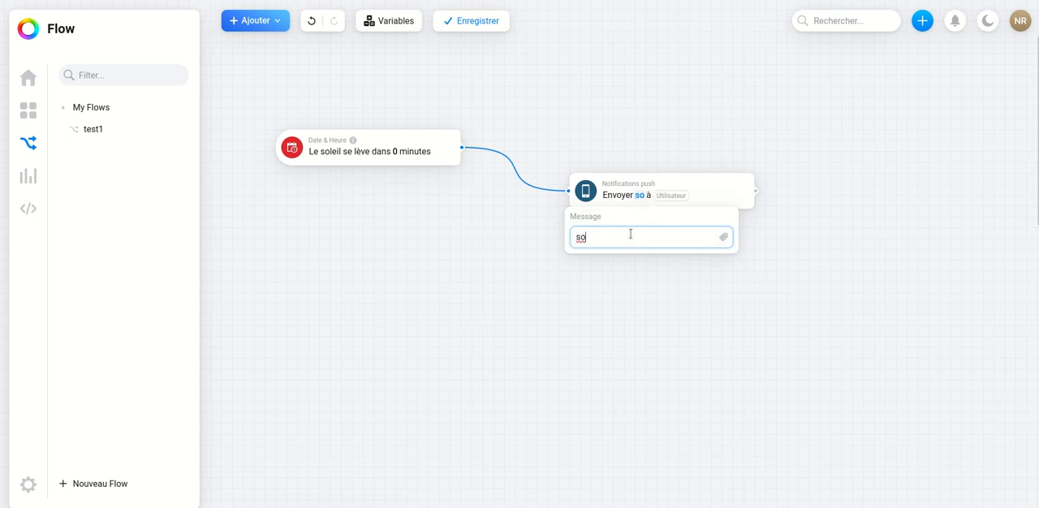
text(leil debout)
click(712, 195)
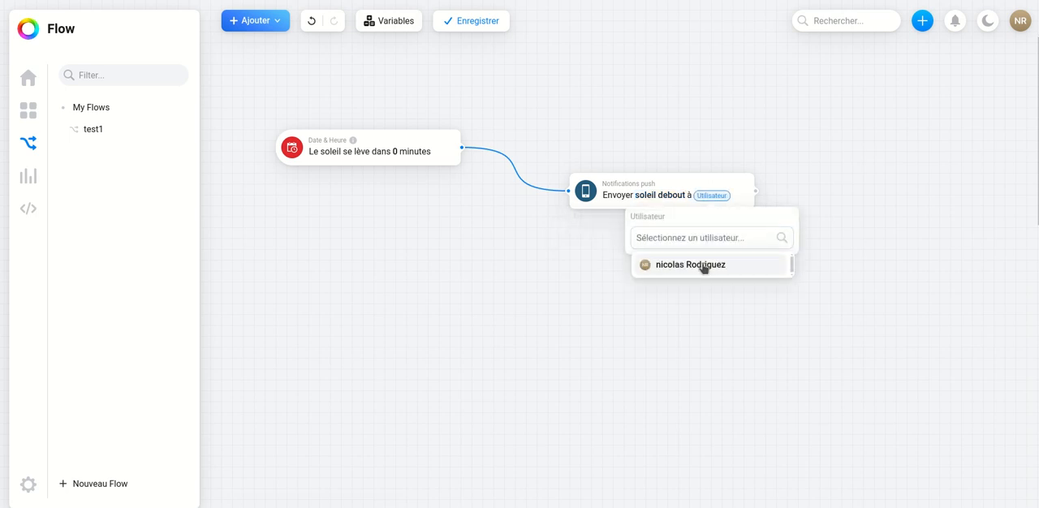
click(704, 267)
- Run a test of the advanced flow from its sunrise trigger and save it as test2
mouse_move(293, 153)
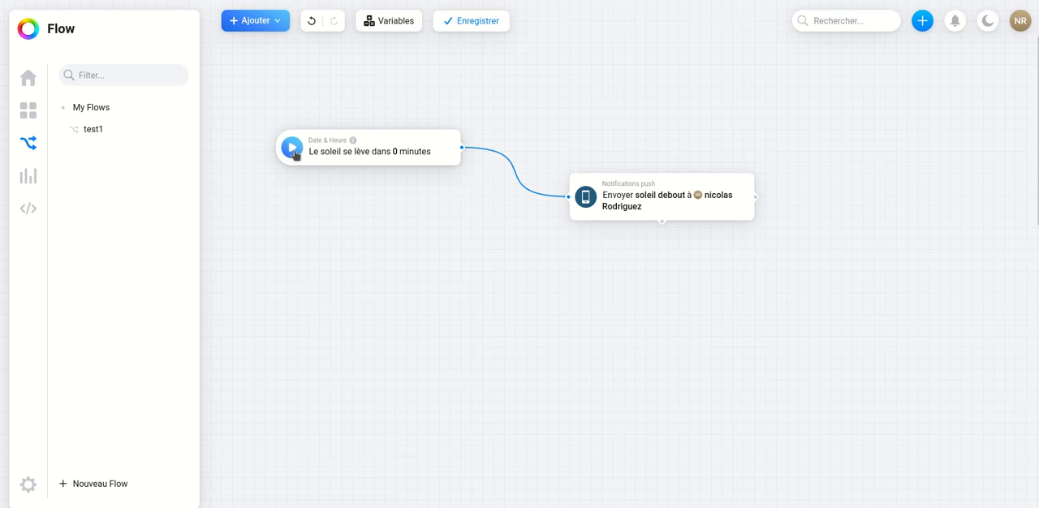
click(292, 150)
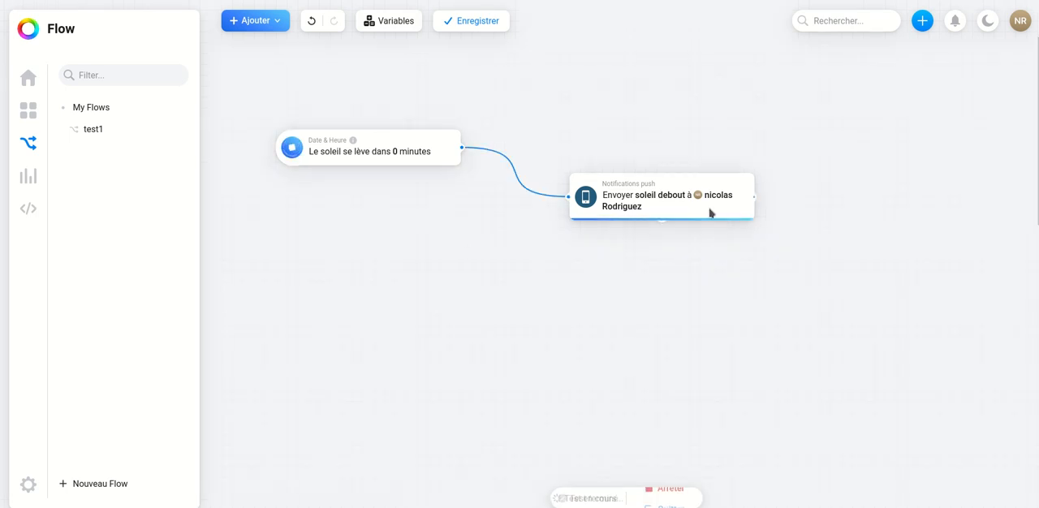
mouse_move(669, 219)
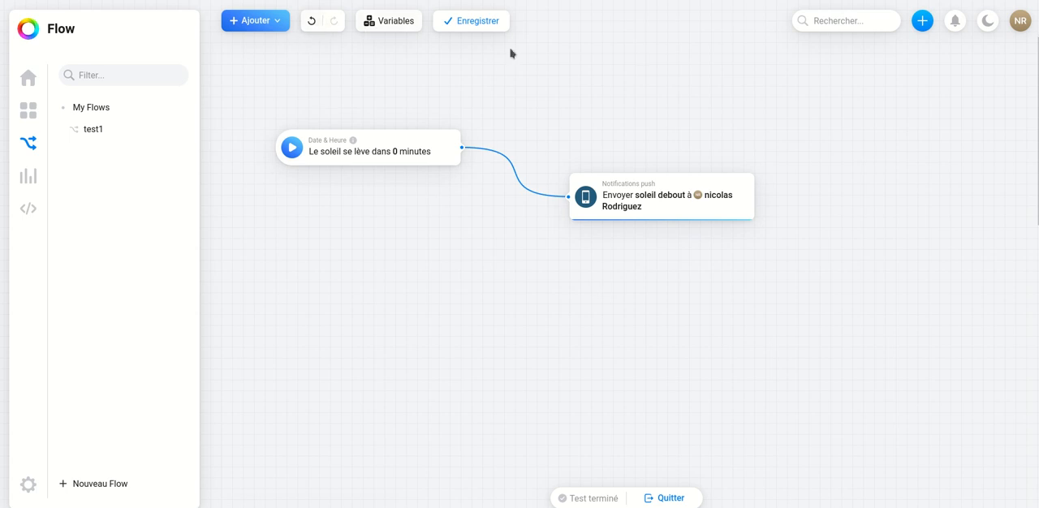
click(482, 22)
text(test2)
key(Return)
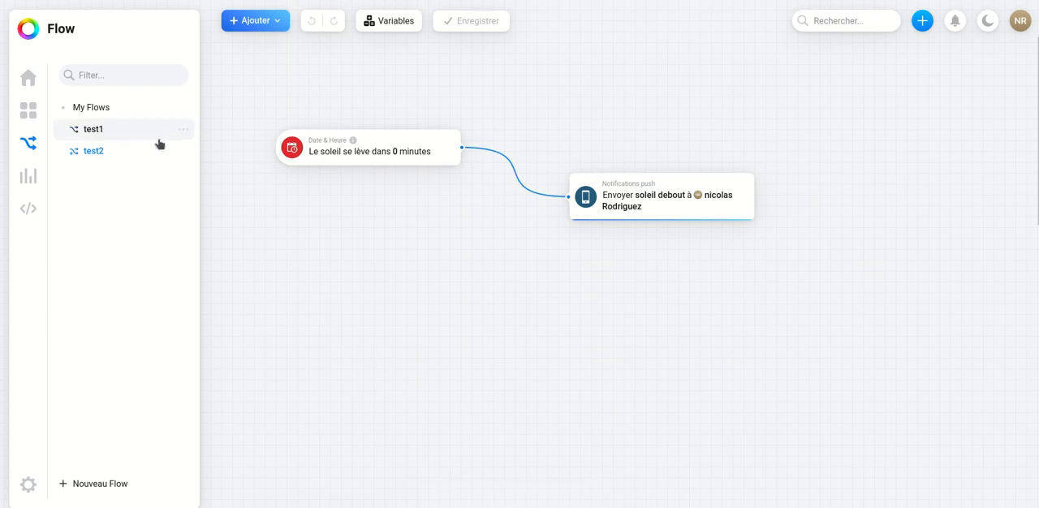
- Add the test1 flow to the favourites and open it from the favourite flows on the home page
click(184, 130)
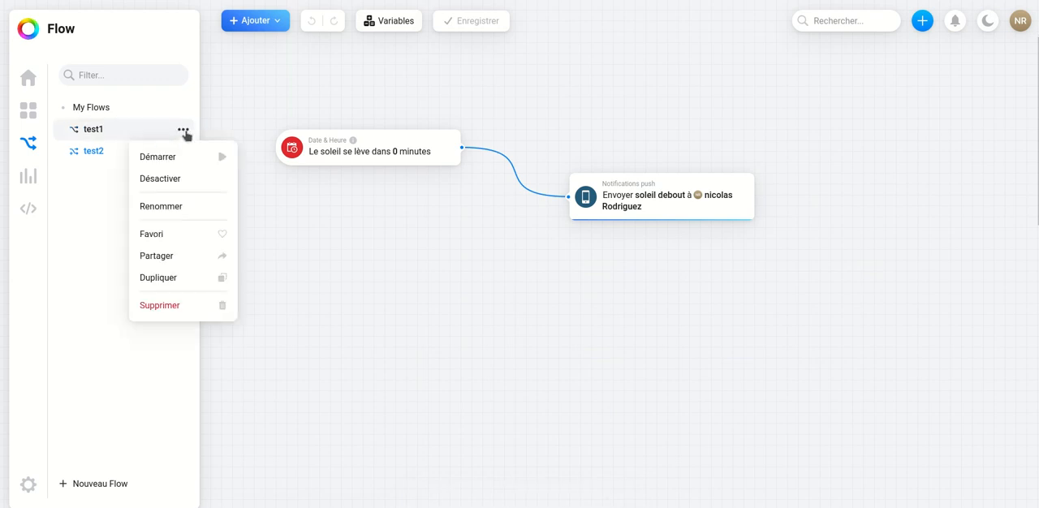
click(220, 234)
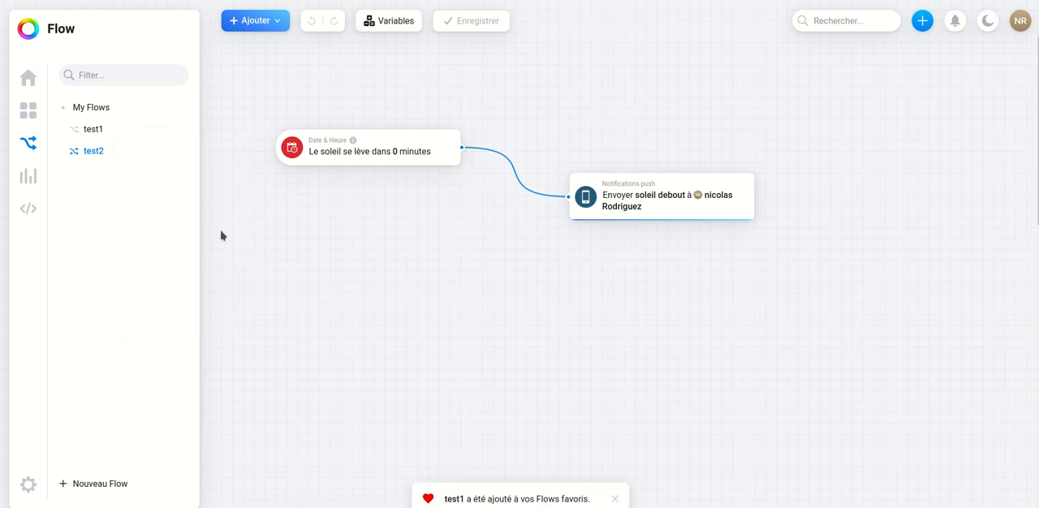
click(28, 77)
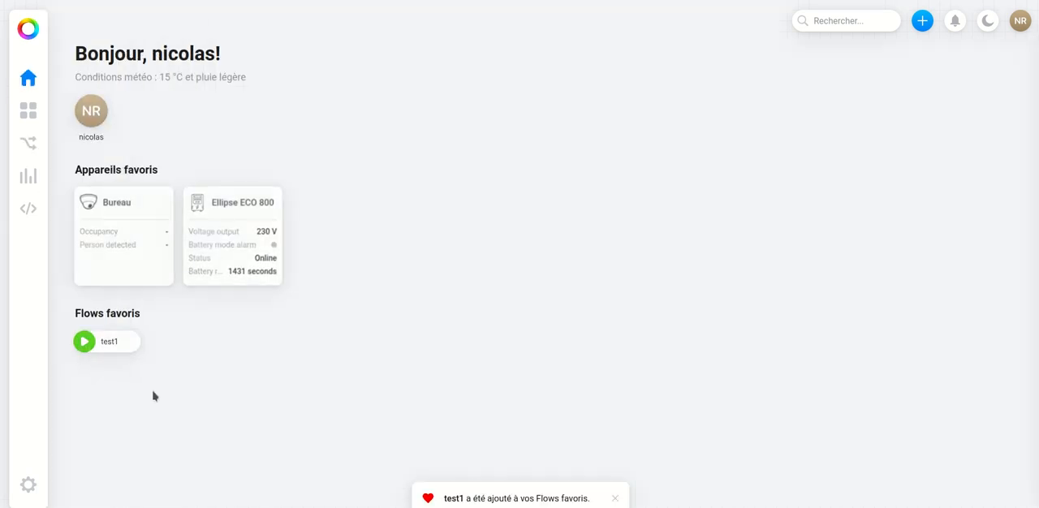
click(120, 347)
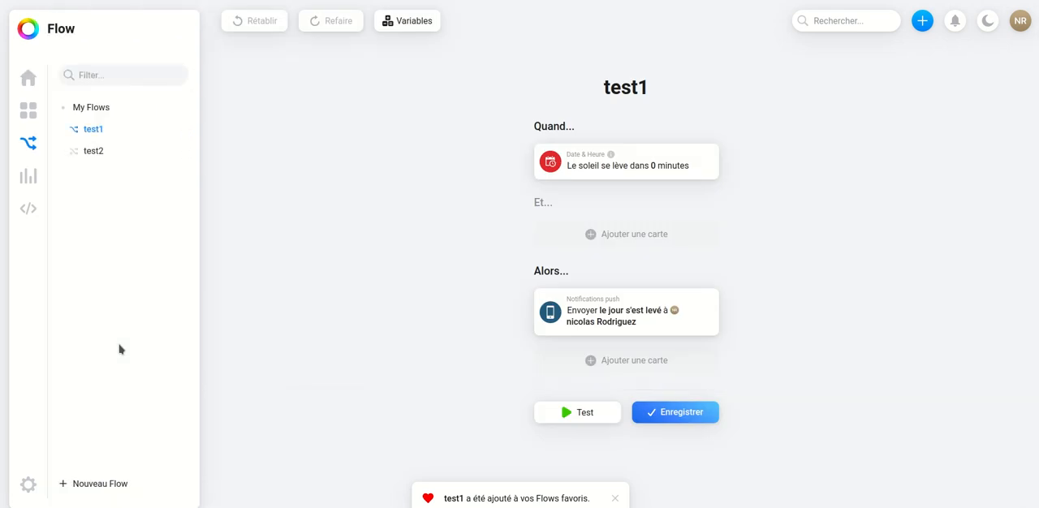
click(27, 77)
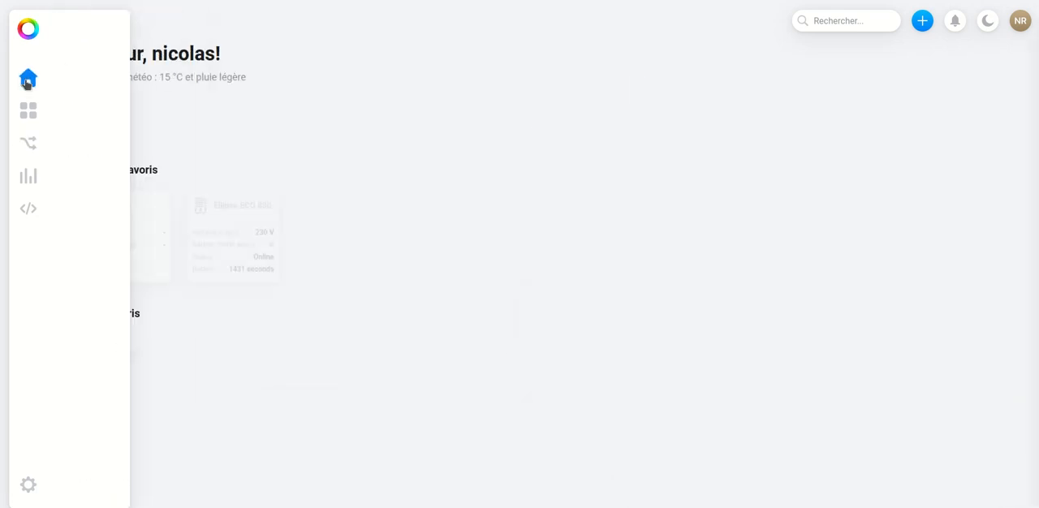
- Display the Météo Température chart for the last 7 days in the Aperçus section
click(29, 176)
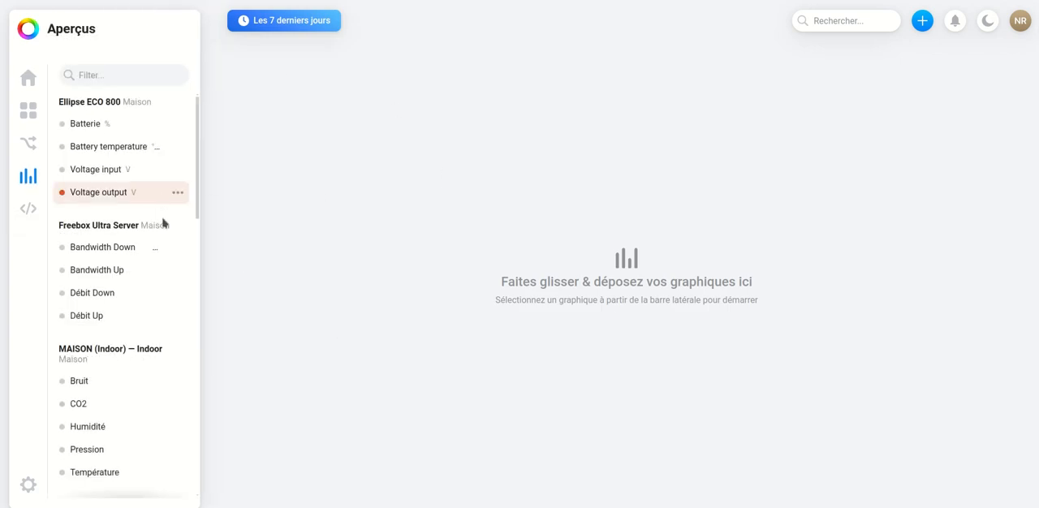
scroll(157, 278, down, 3)
scroll(156, 281, down, 5)
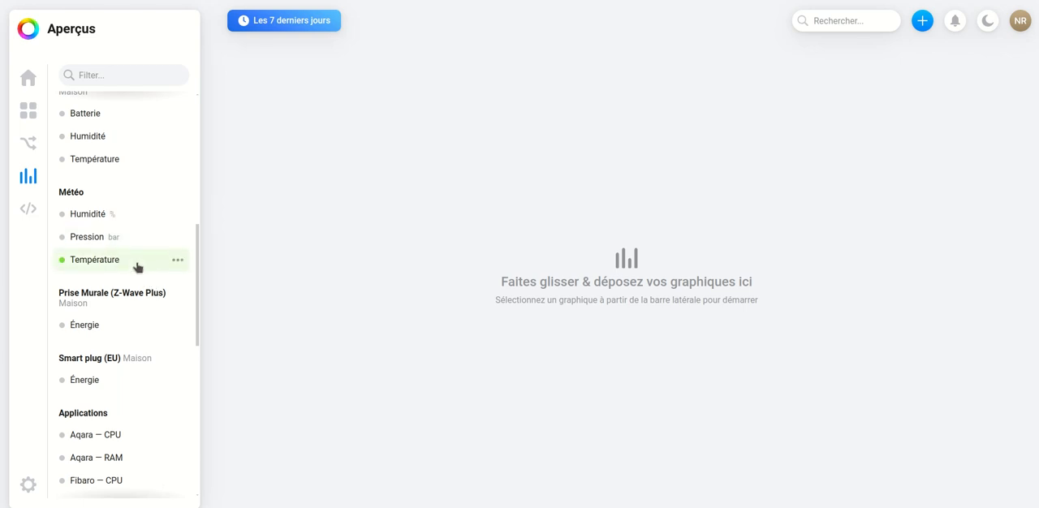
drag(102, 266, 413, 142)
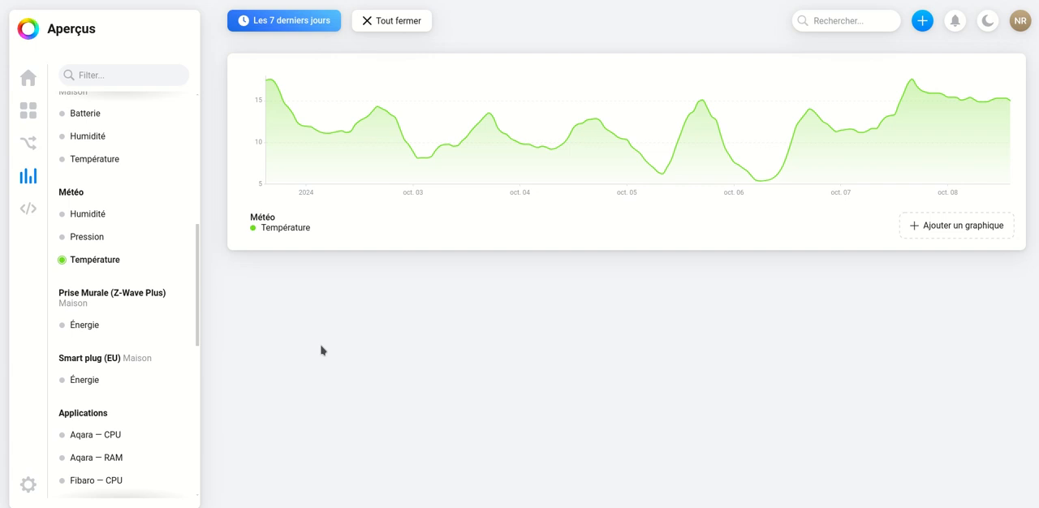
- Add the Énergie chart of the Prise Murale (Z-Wave Plus) as a separate chart below the temperature chart
scroll(132, 359, down, 2)
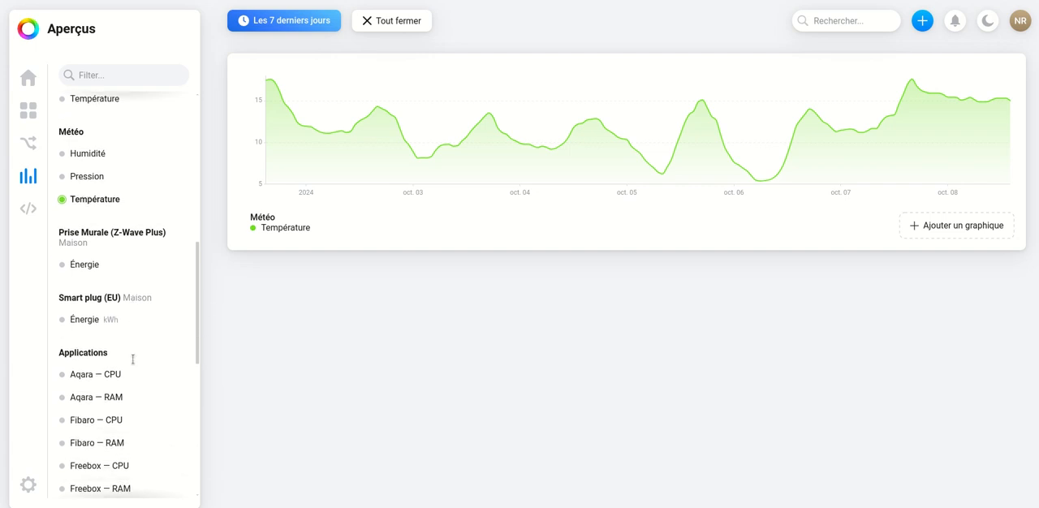
scroll(107, 310, up, 1)
drag(86, 292, 419, 365)
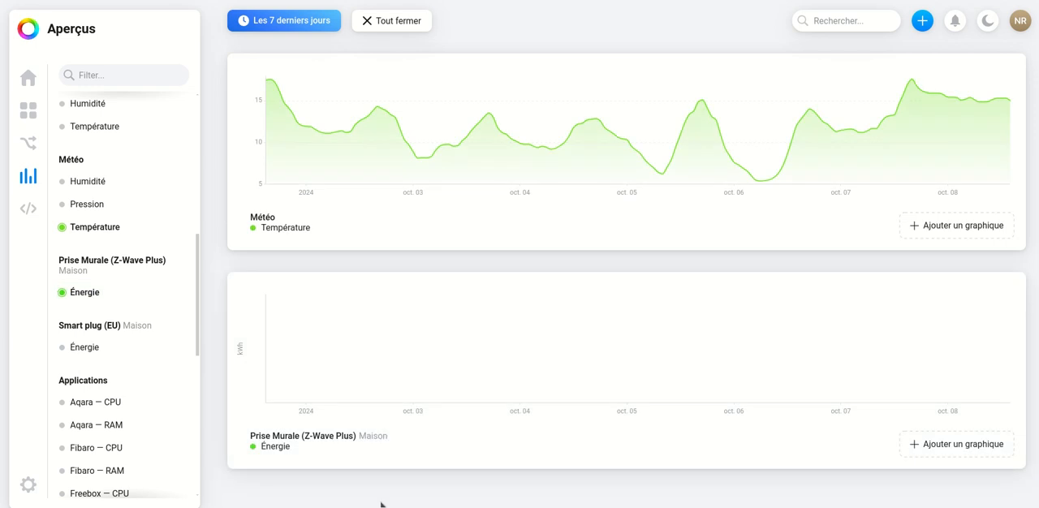
- View the list of example scripts in the HomeyScript section and return to the Flow section
click(28, 208)
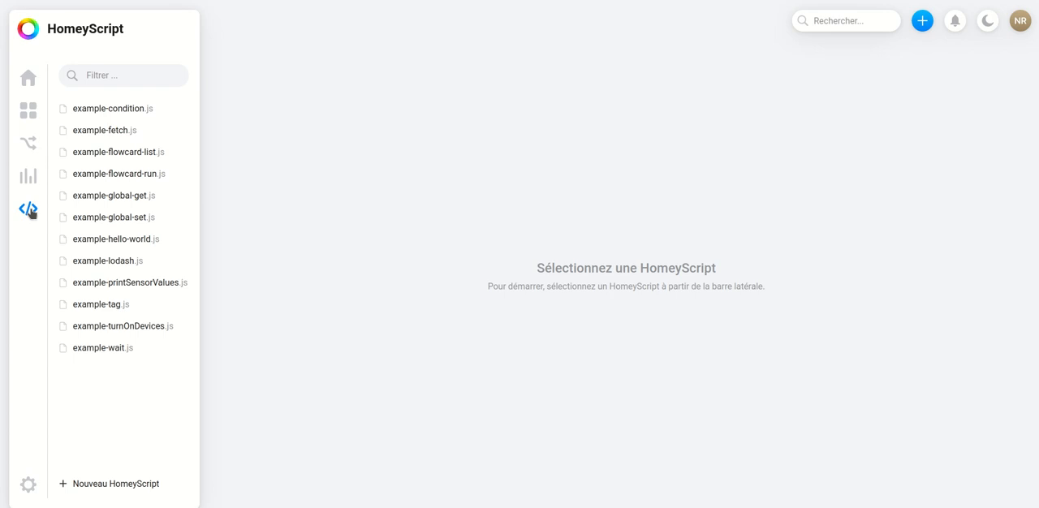
click(27, 175)
click(29, 145)
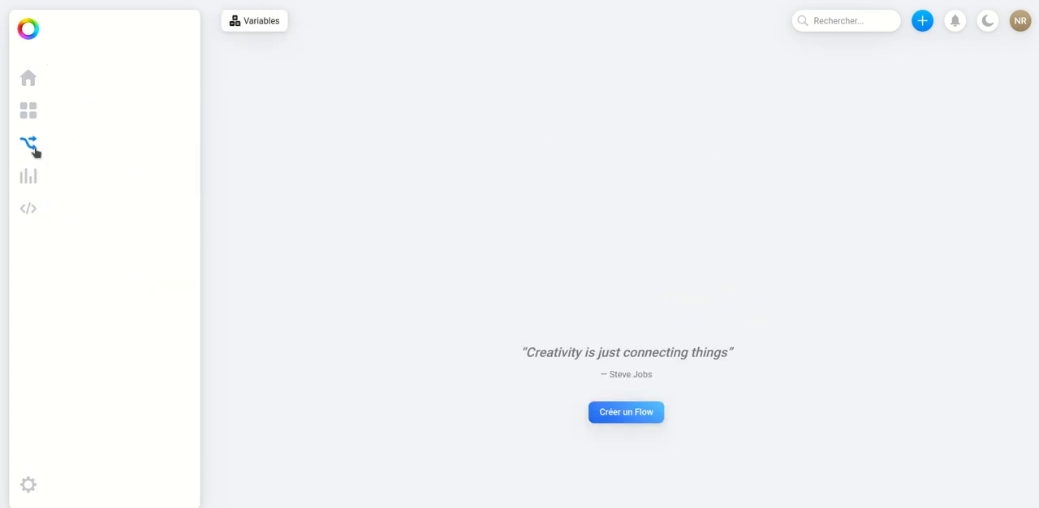
- Return to the home page, start adding a new device and search the brands for "somfy rts"
click(36, 114)
click(28, 78)
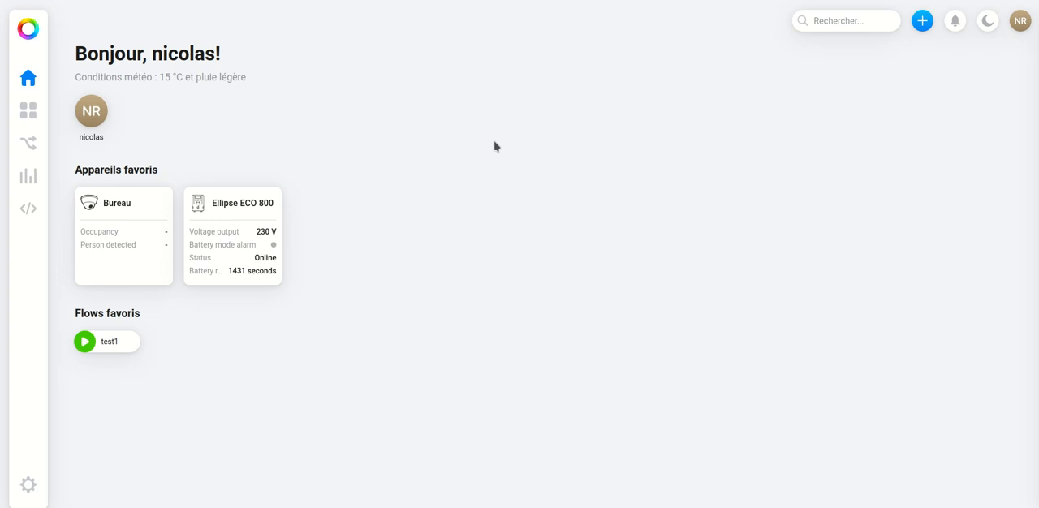
click(922, 22)
click(911, 57)
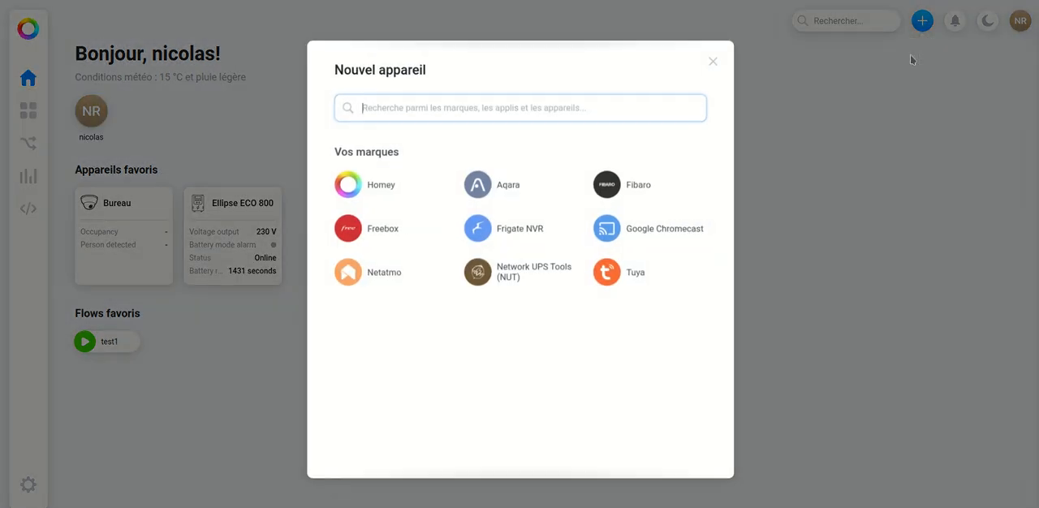
text(somfy rt)
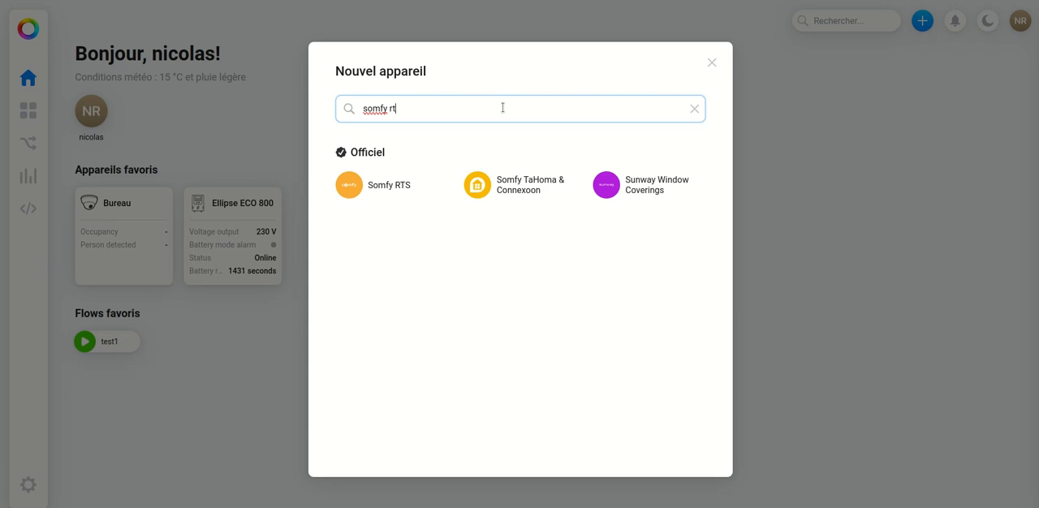
text(s)
- View the connection page for Stores Somfy under the Somfy RTS brand and close it without installing
click(400, 185)
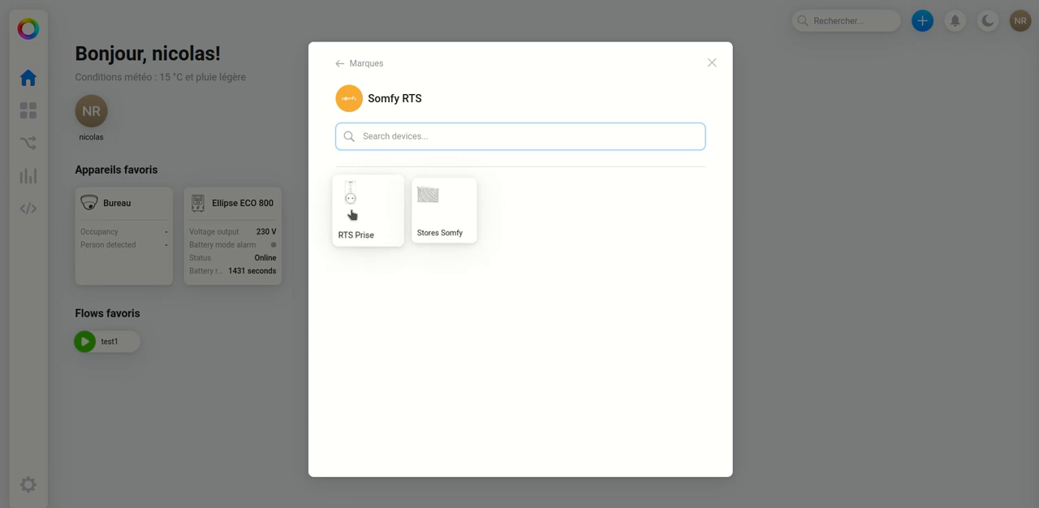
click(428, 209)
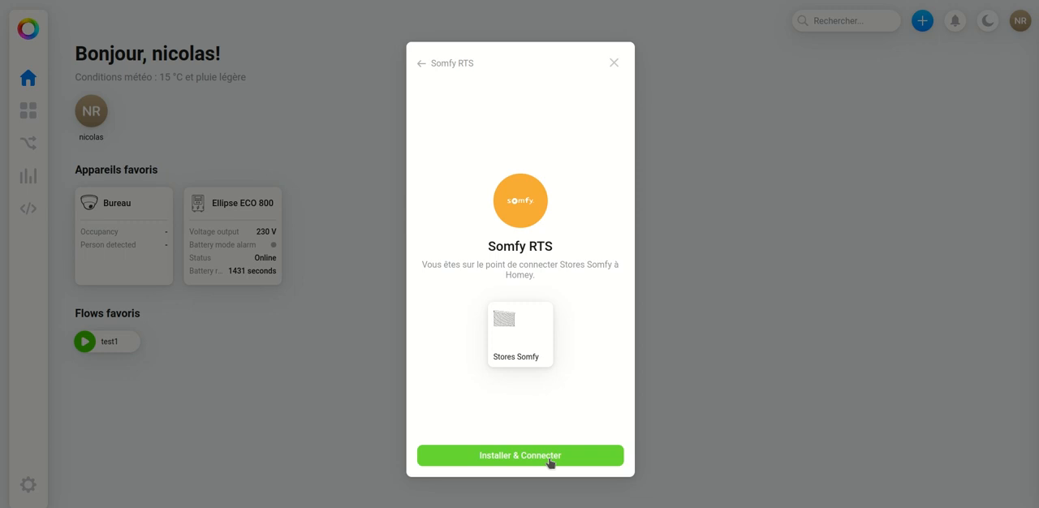
click(615, 63)
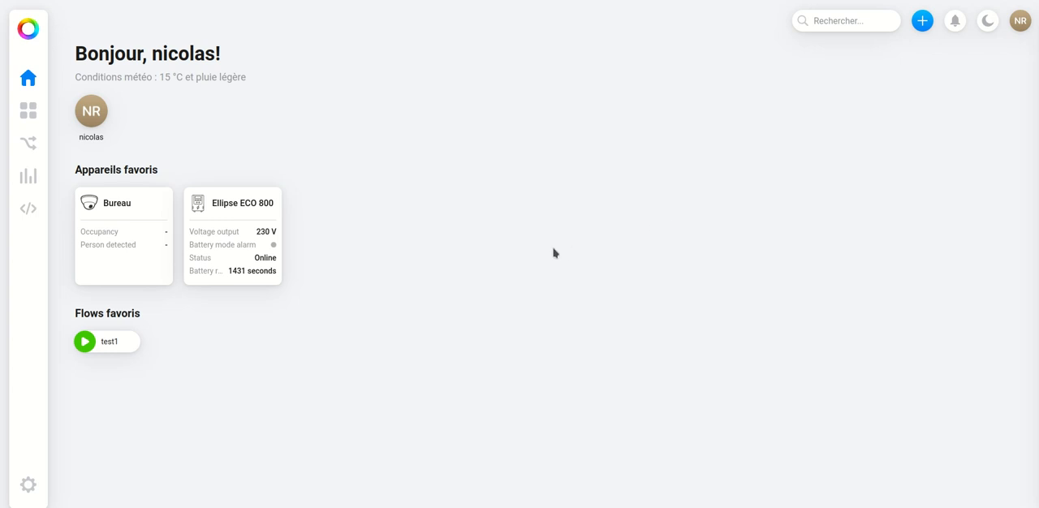